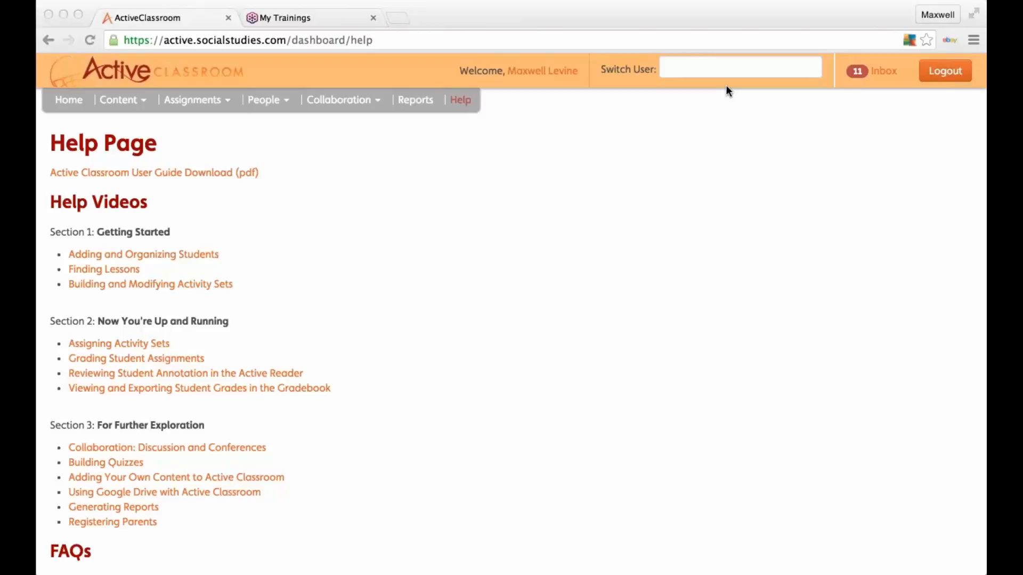
Step: Go back from help to the Home dashboard with curriculum maps, recent activity and calendar
left_click(139, 102)
left_click(70, 104)
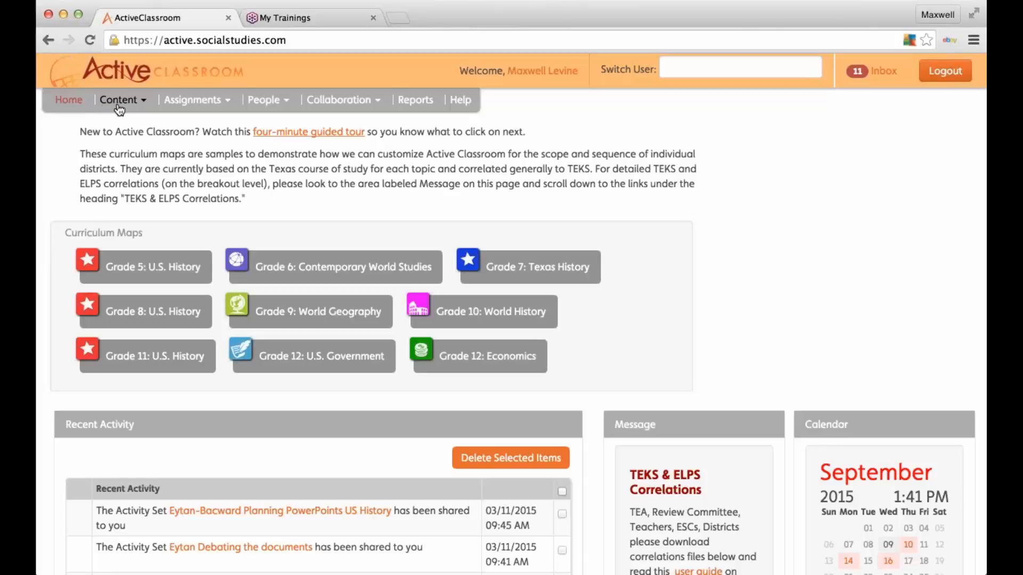
Step: Open Content > Find Activities, Start Over to empty the set, and rerun the lesson search
left_click(119, 102)
left_click(145, 131)
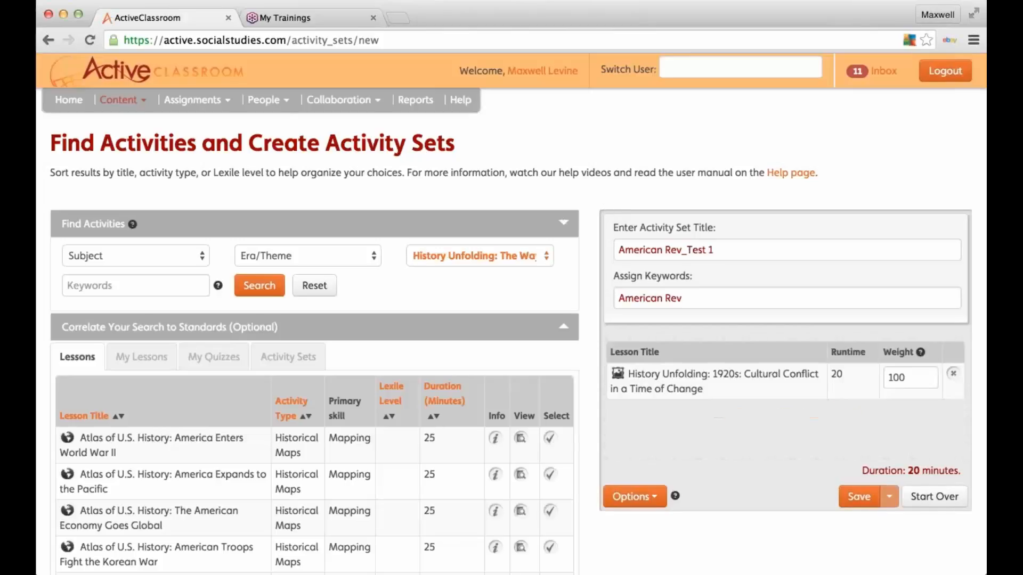
left_click(931, 496)
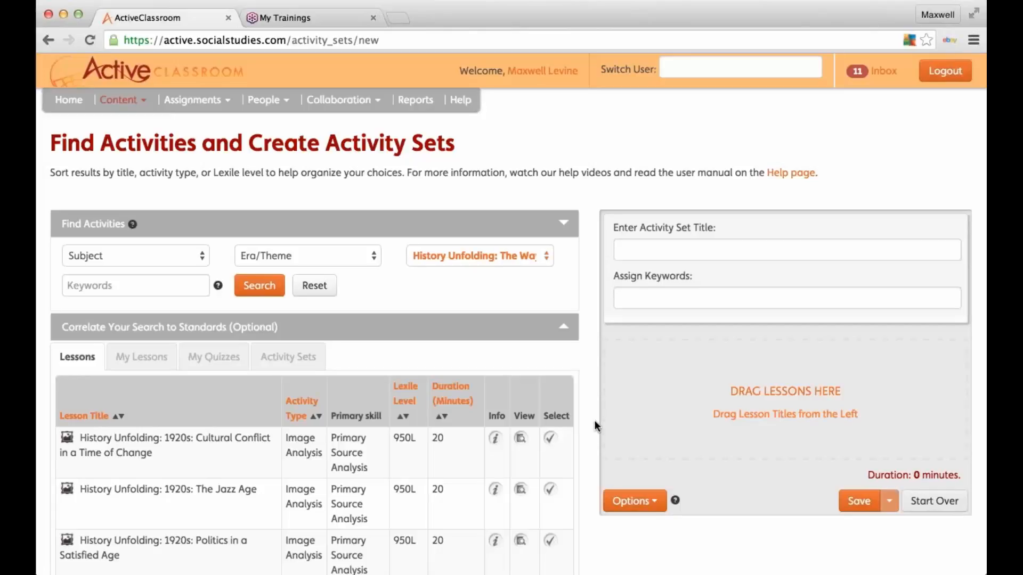
left_click(259, 289)
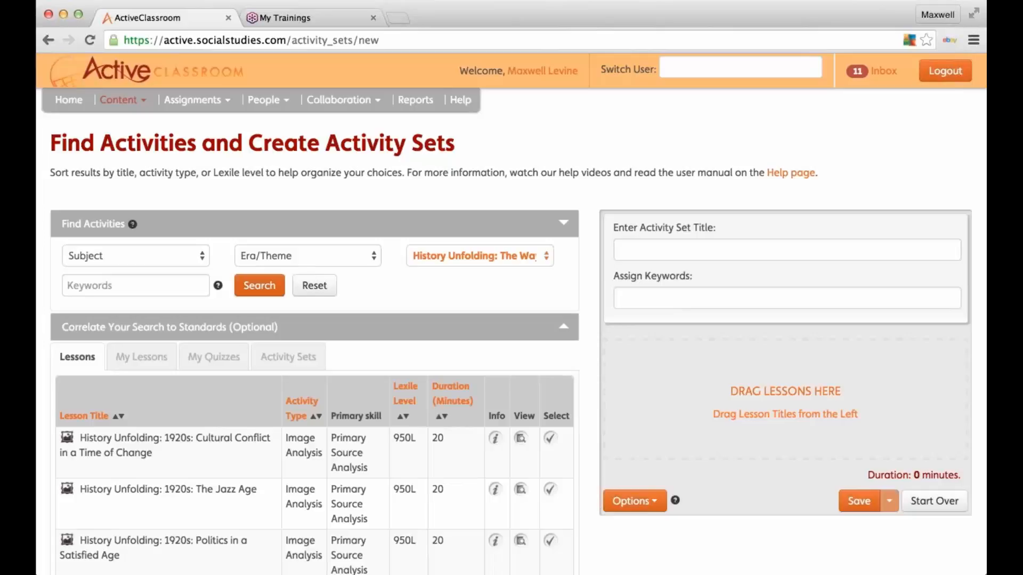
left_click(520, 438)
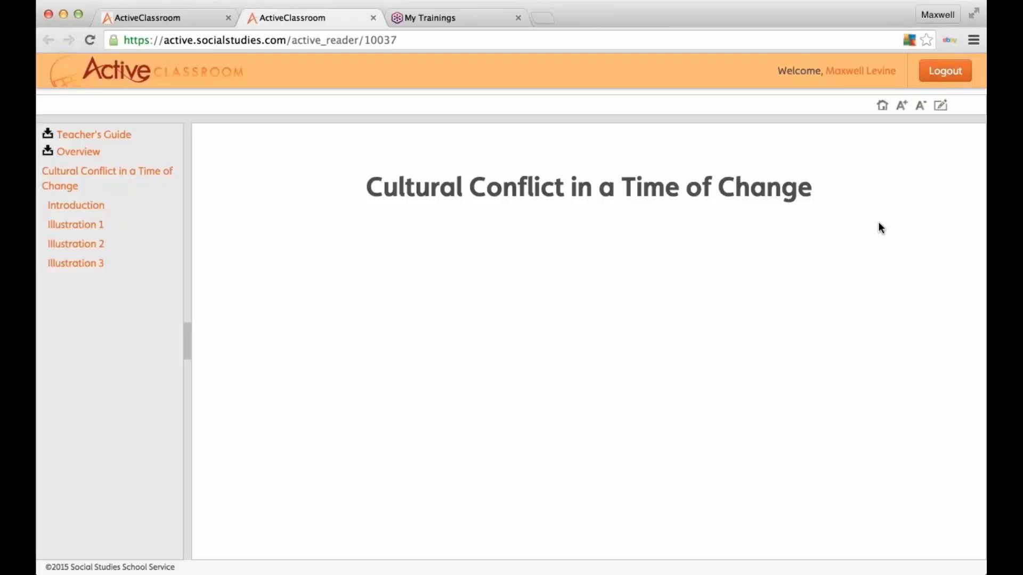
left_click(104, 178)
left_click(74, 208)
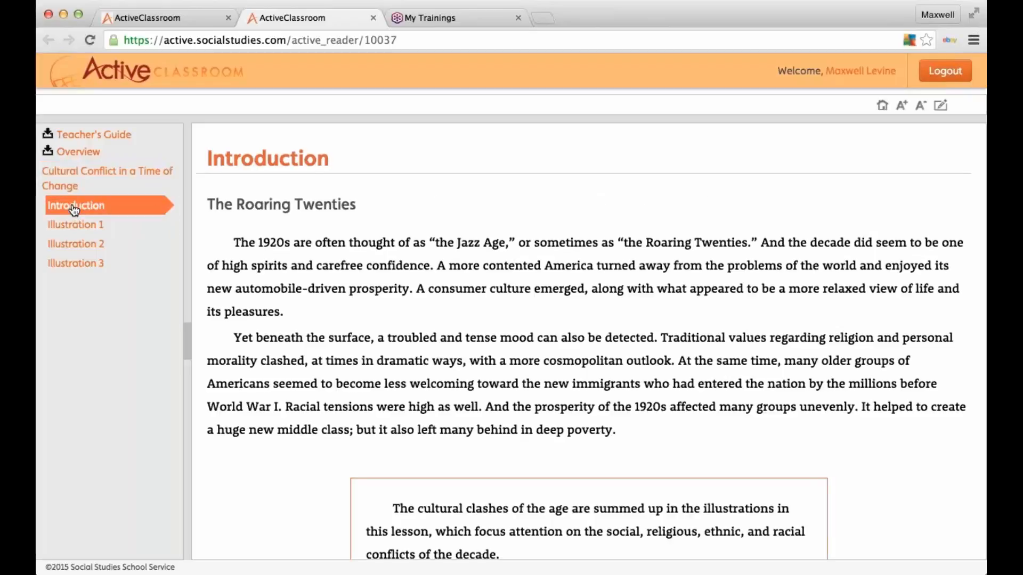
left_click(75, 226)
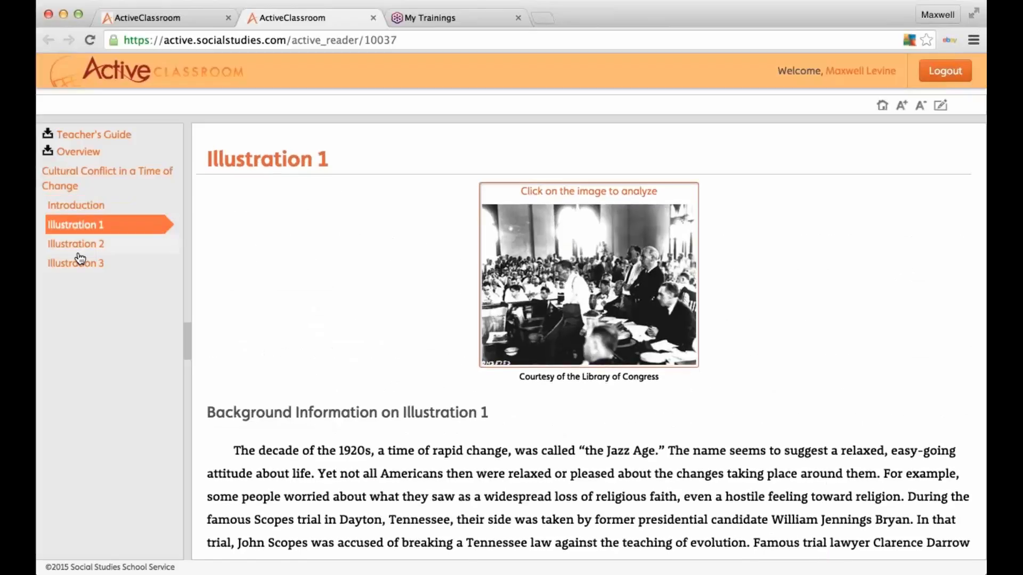
left_click(78, 245)
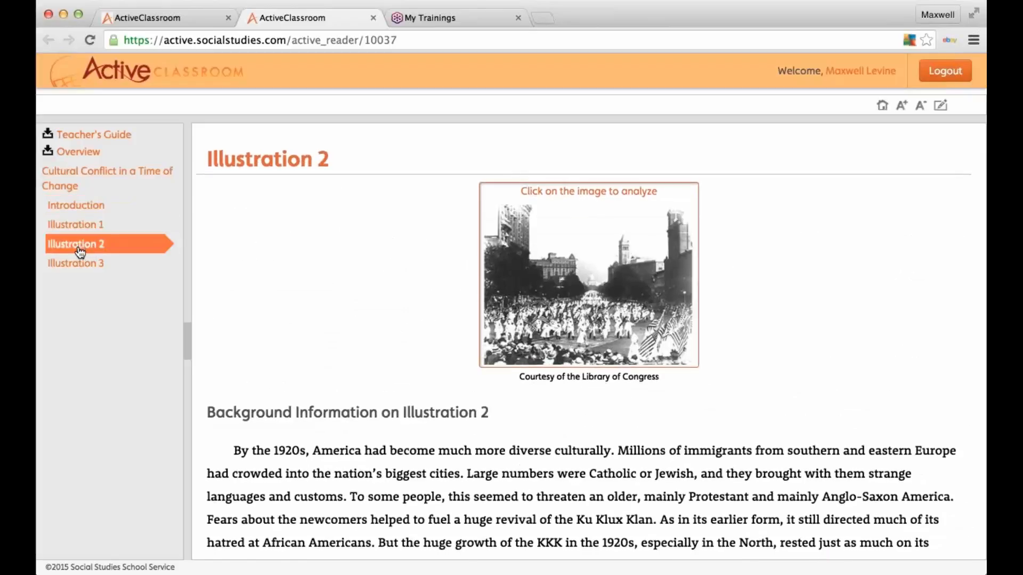
left_click(77, 265)
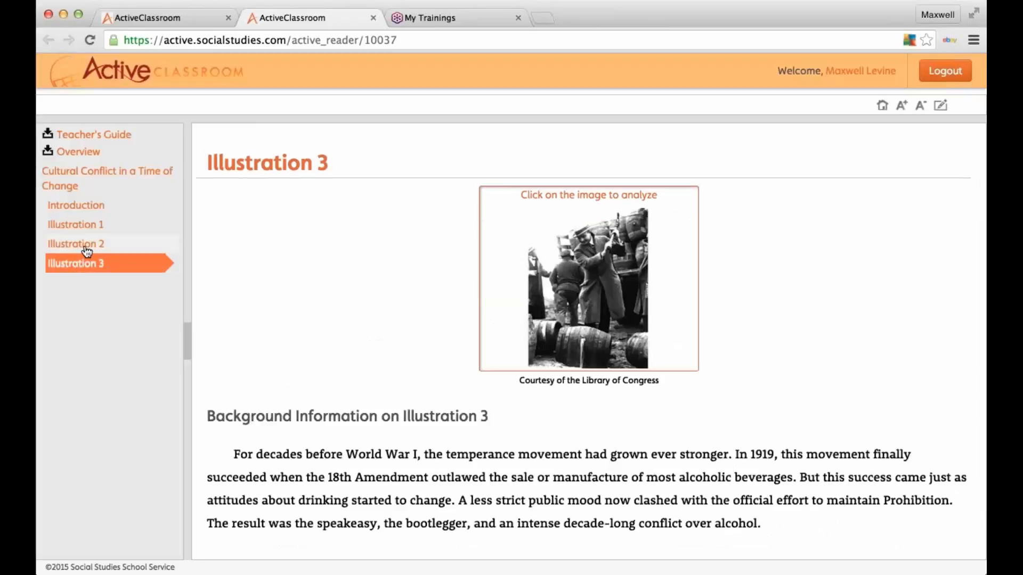
left_click(88, 249)
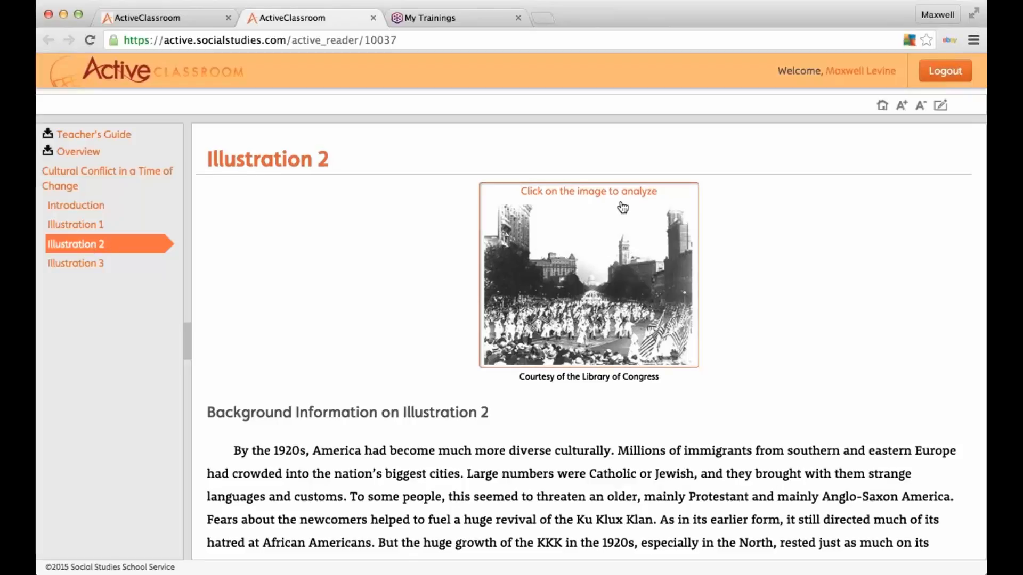
left_click(602, 239)
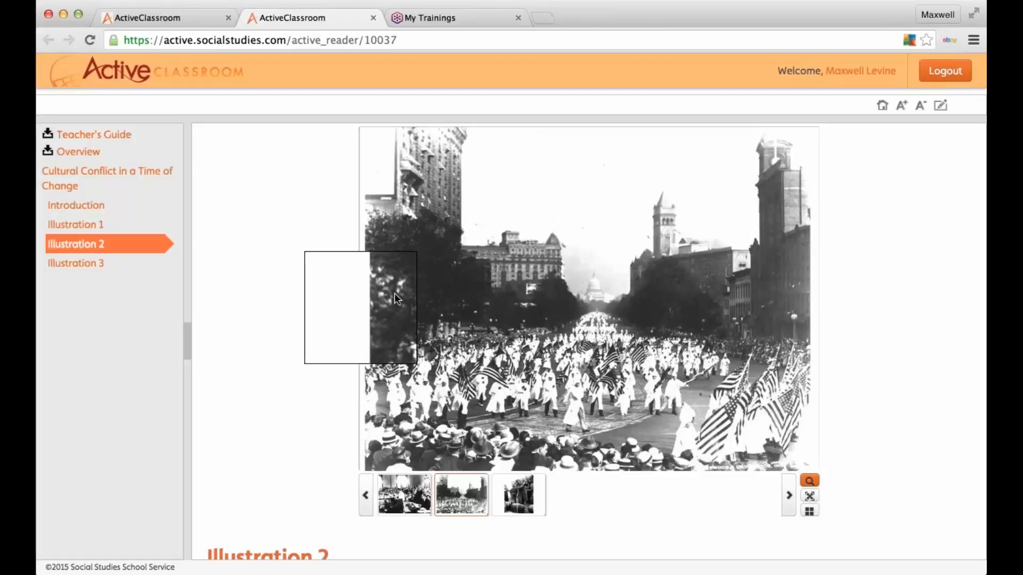
left_click(374, 18)
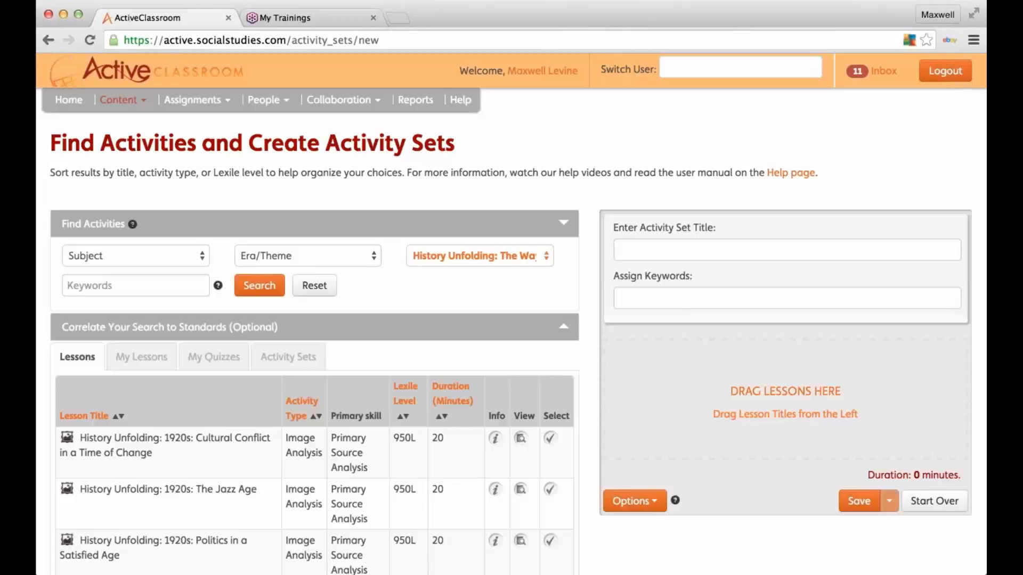
left_click(120, 100)
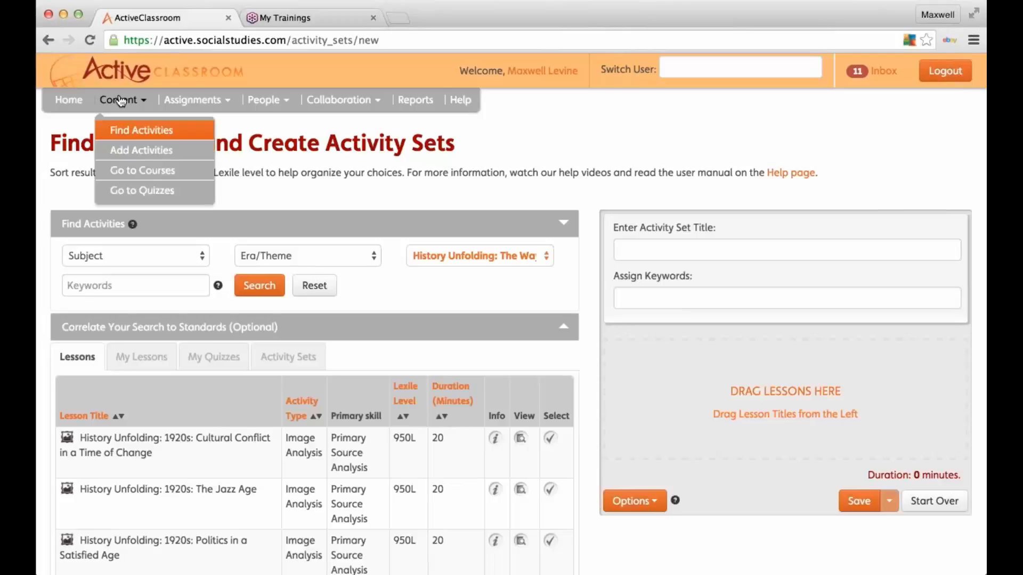
left_click(154, 151)
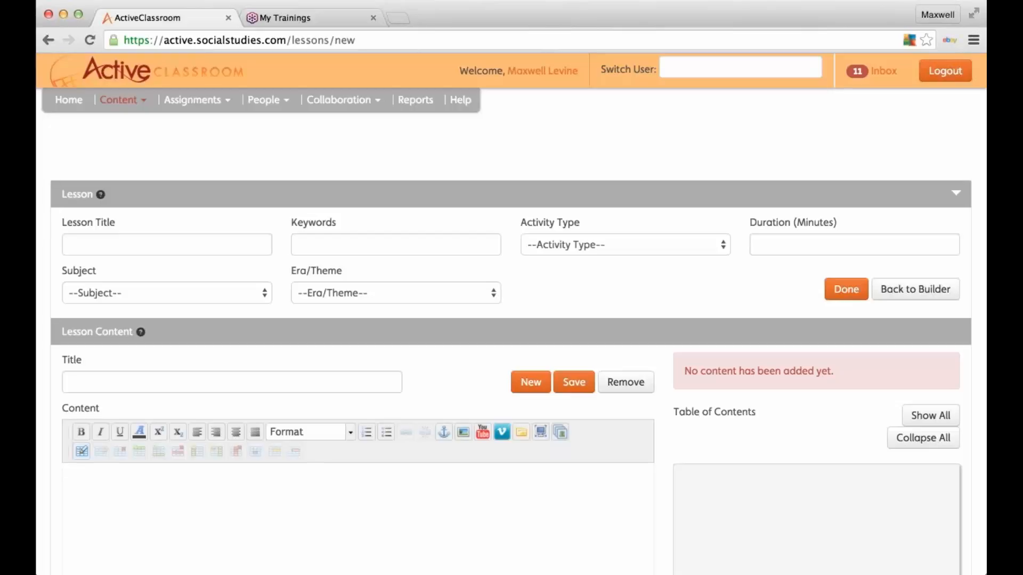
left_click(137, 100)
left_click(146, 149)
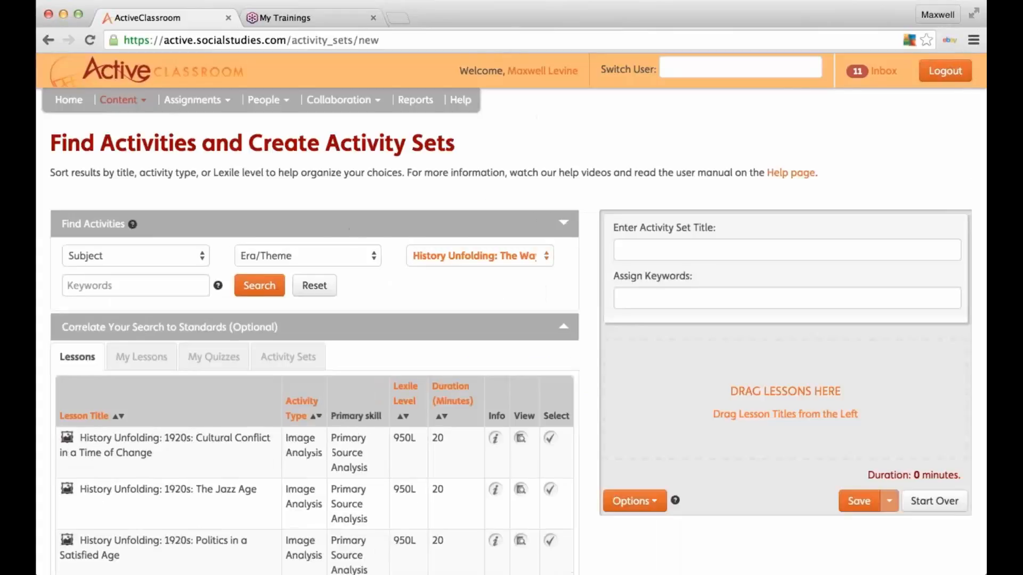
left_click(141, 357)
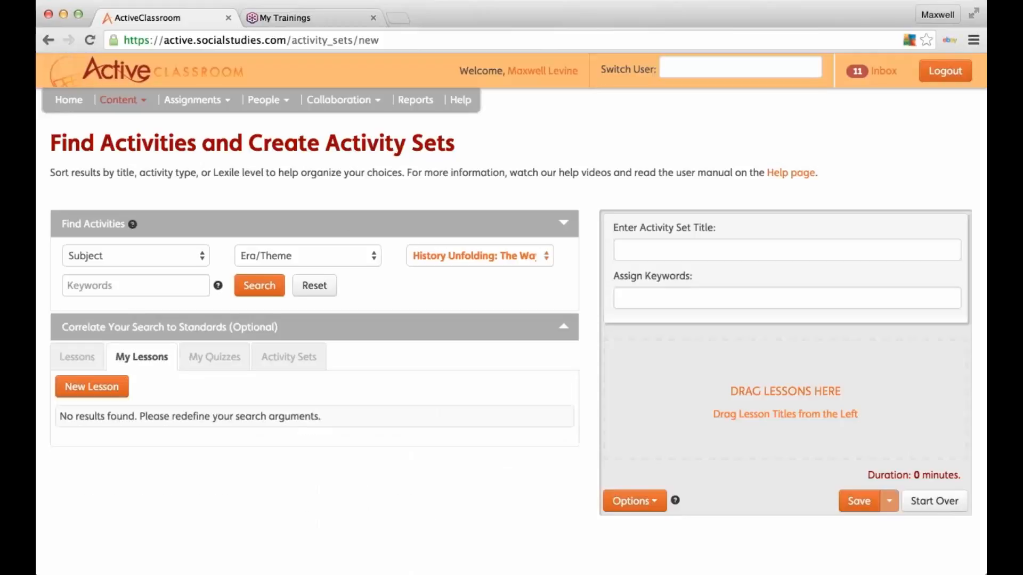
scroll(107, 368, "down", 1)
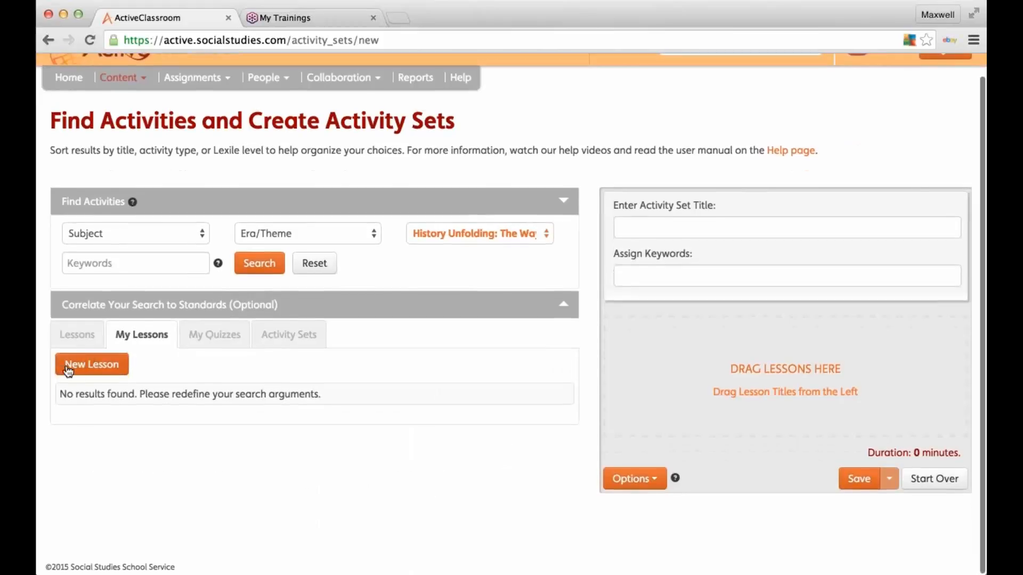
left_click(73, 367)
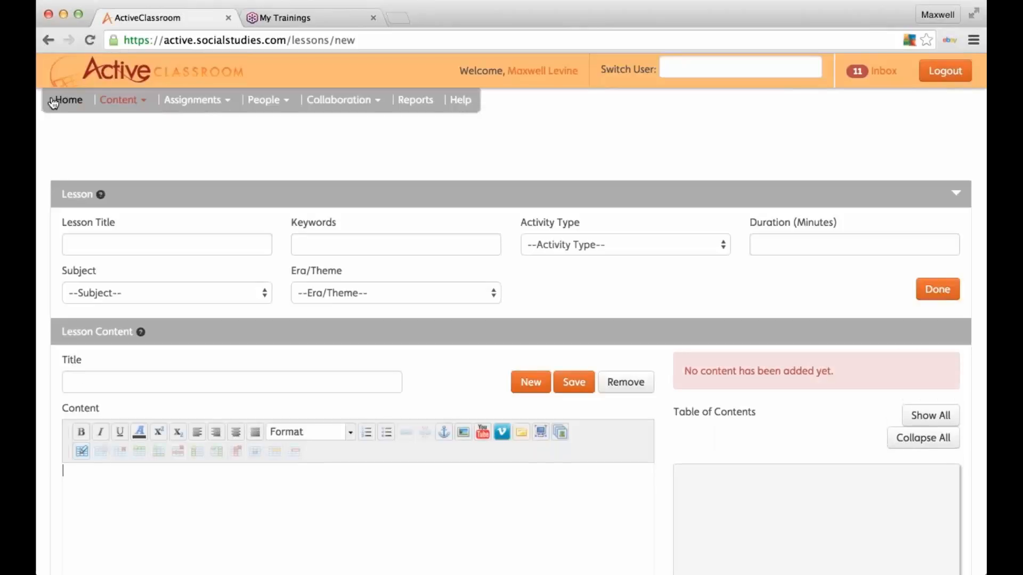
left_click(128, 101)
left_click(130, 130)
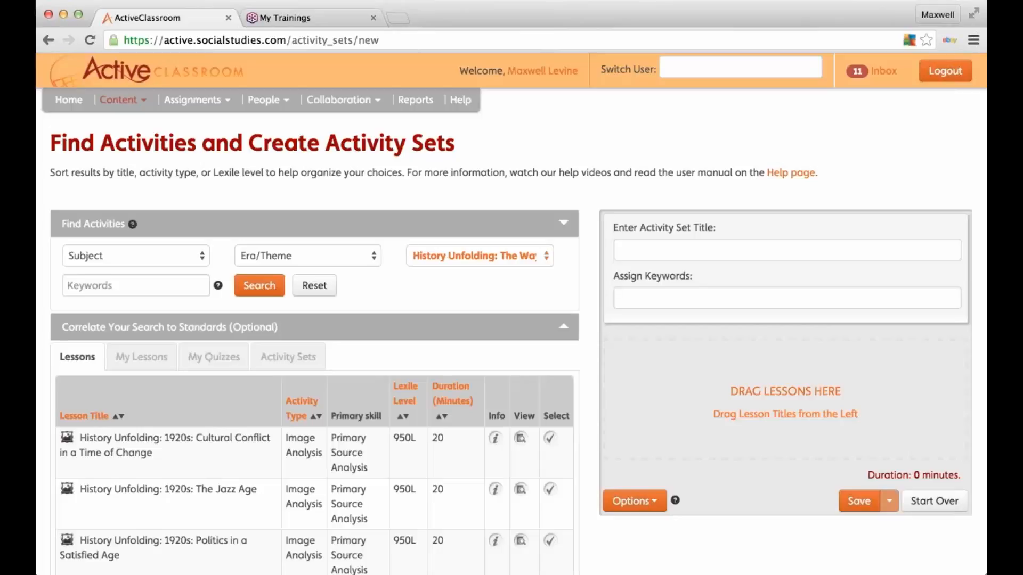
left_click(155, 366)
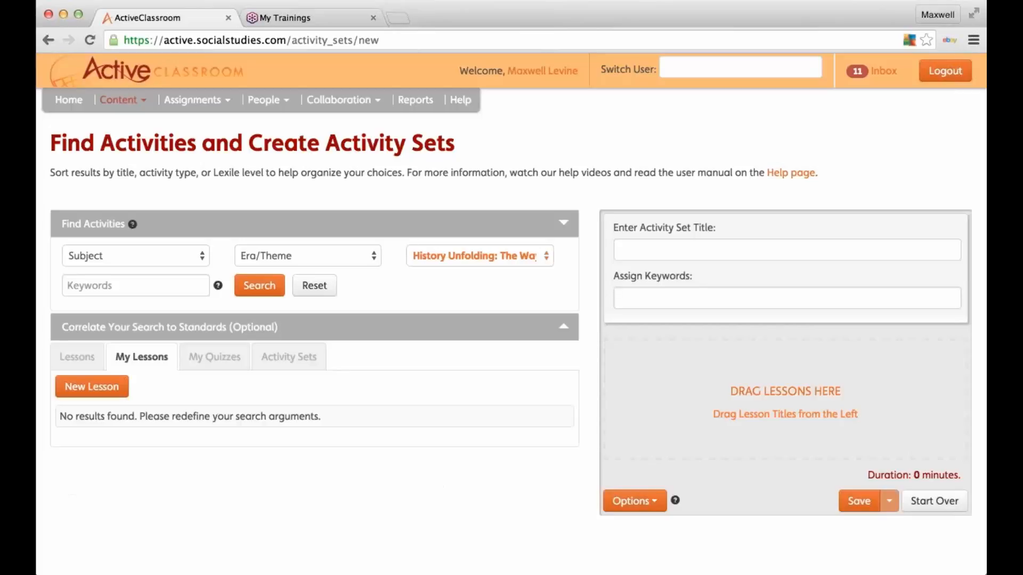
left_click(214, 357)
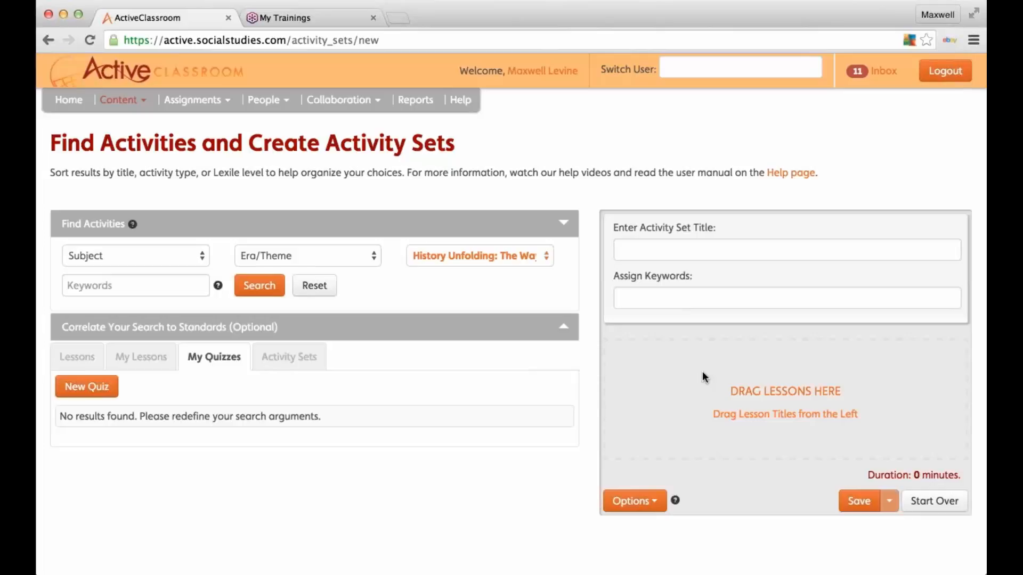
left_click(141, 357)
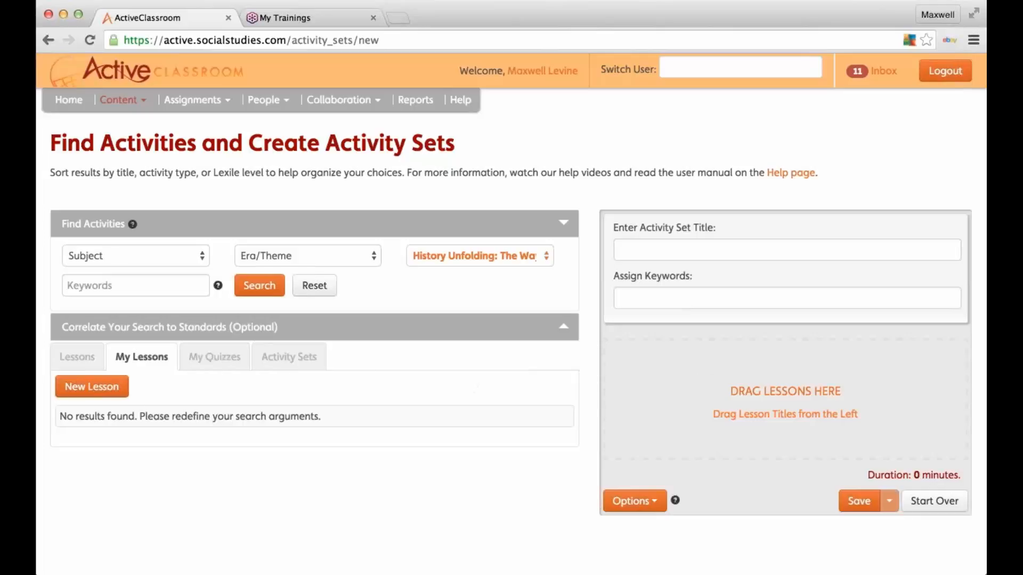
left_click(72, 366)
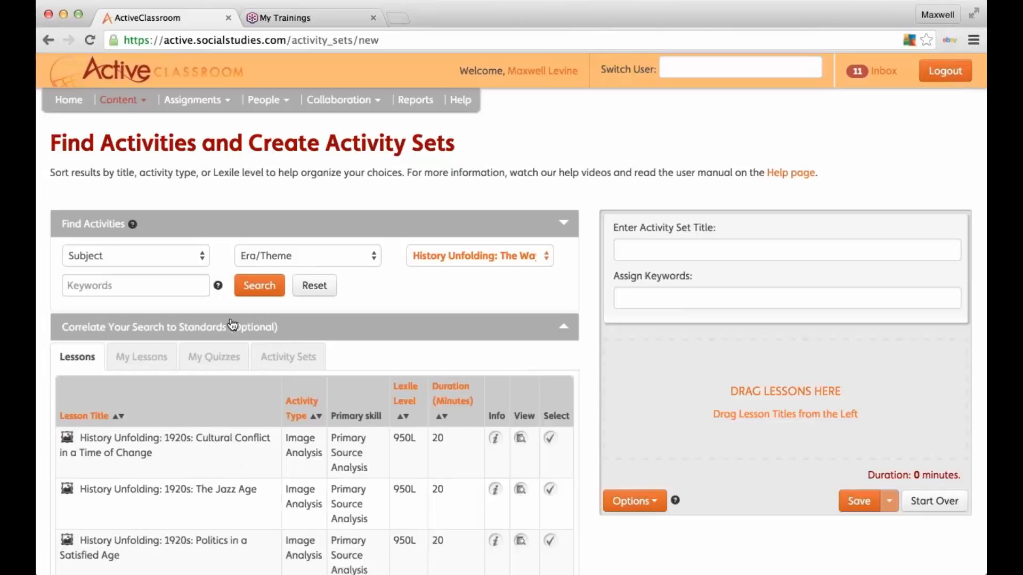
left_click(120, 101)
left_click(143, 149)
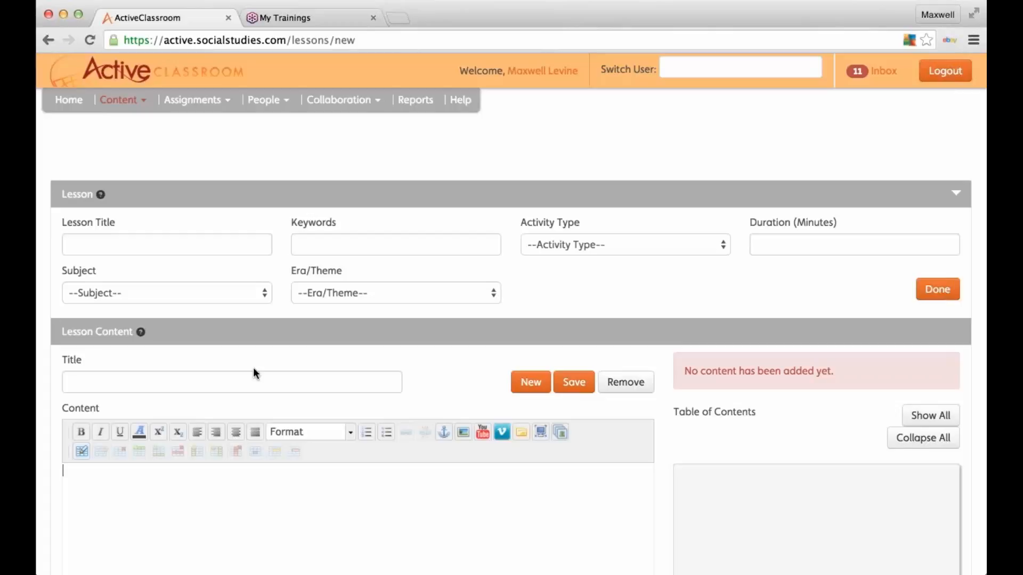
scroll(254, 367, "down", 2)
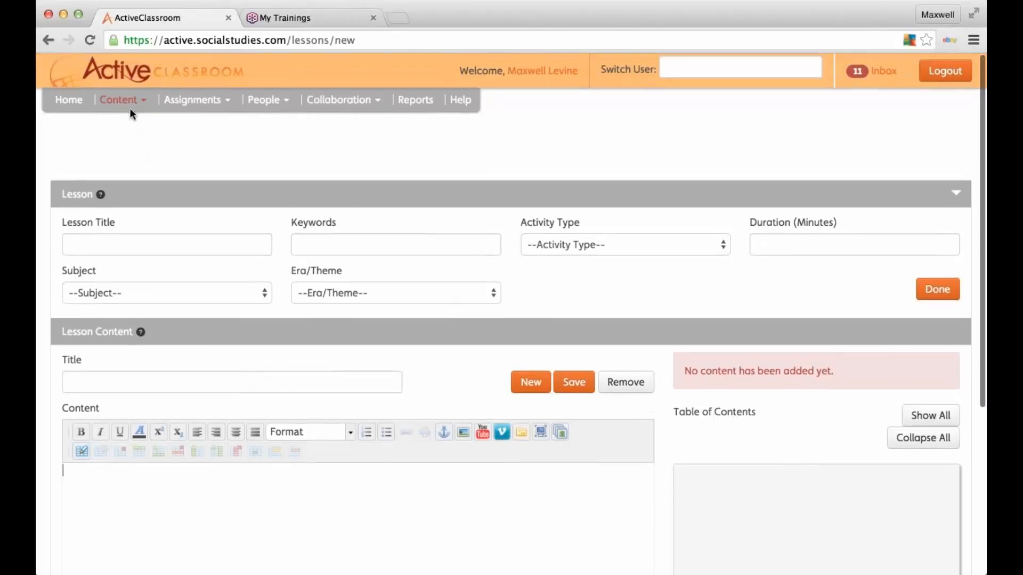
left_click(129, 107)
left_click(145, 130)
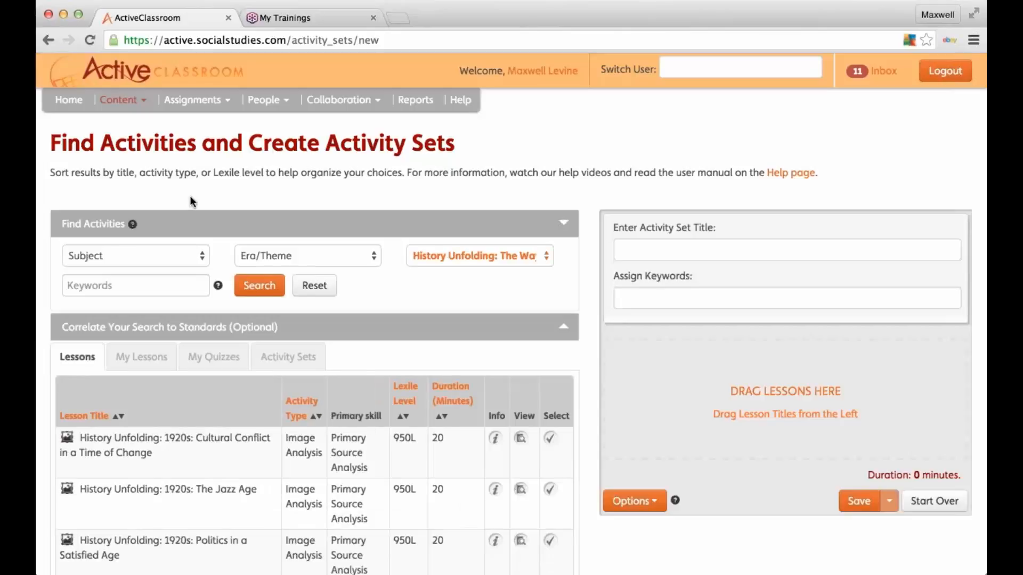
left_click(133, 261)
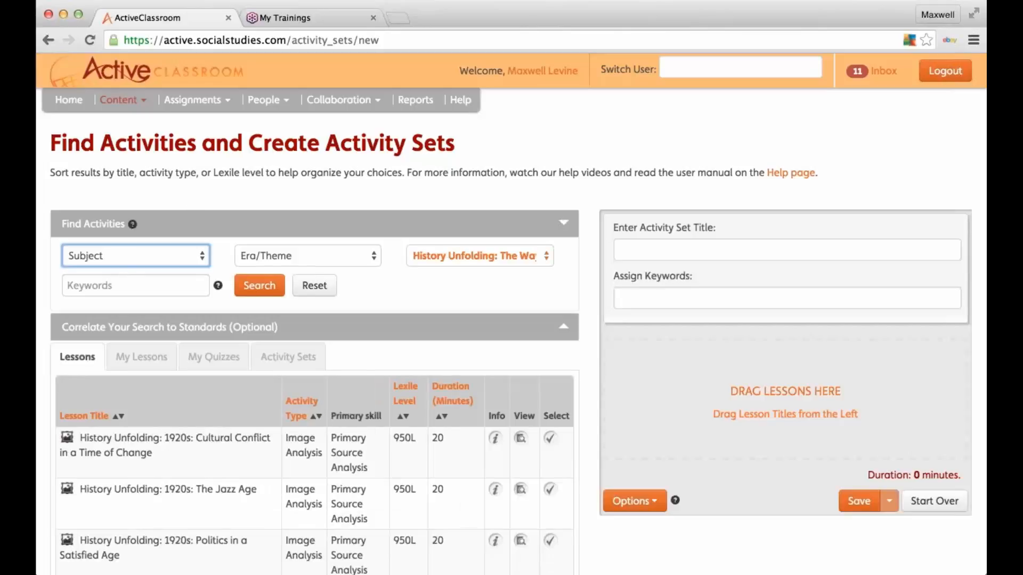
Step: Filter the activity search to Economics and try the era and keyword fields
left_click(132, 288)
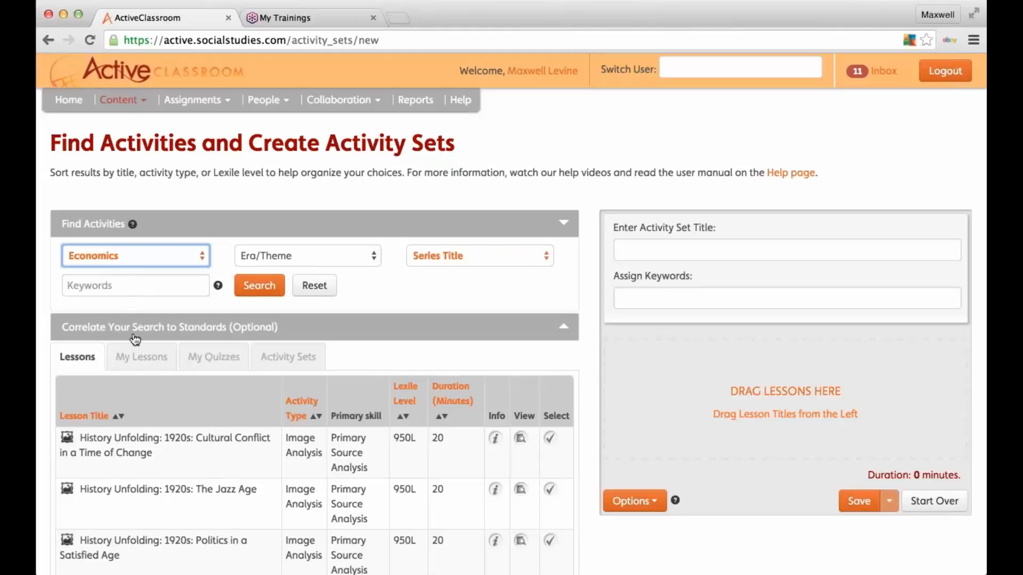
left_click(142, 357)
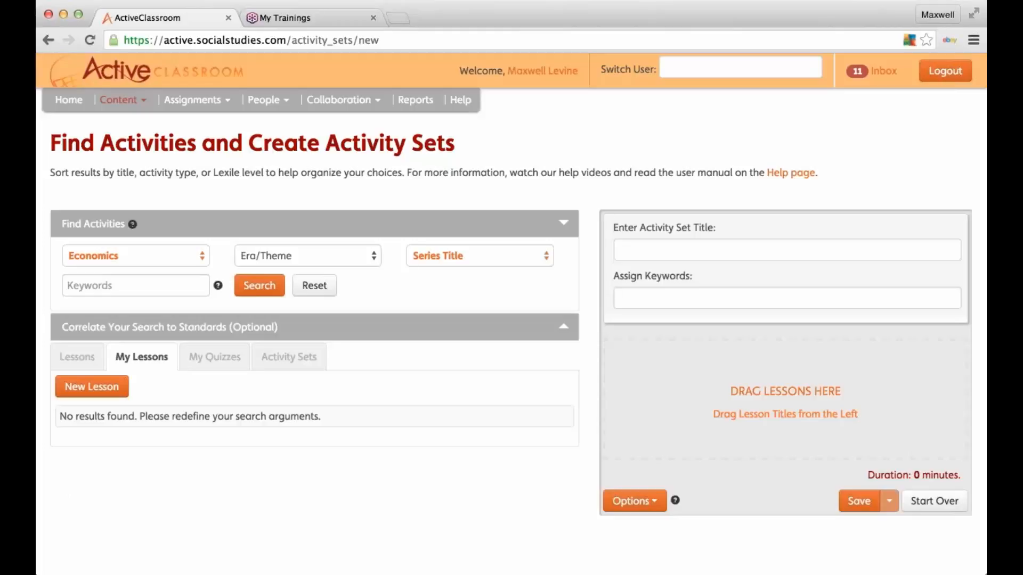
left_click(328, 255)
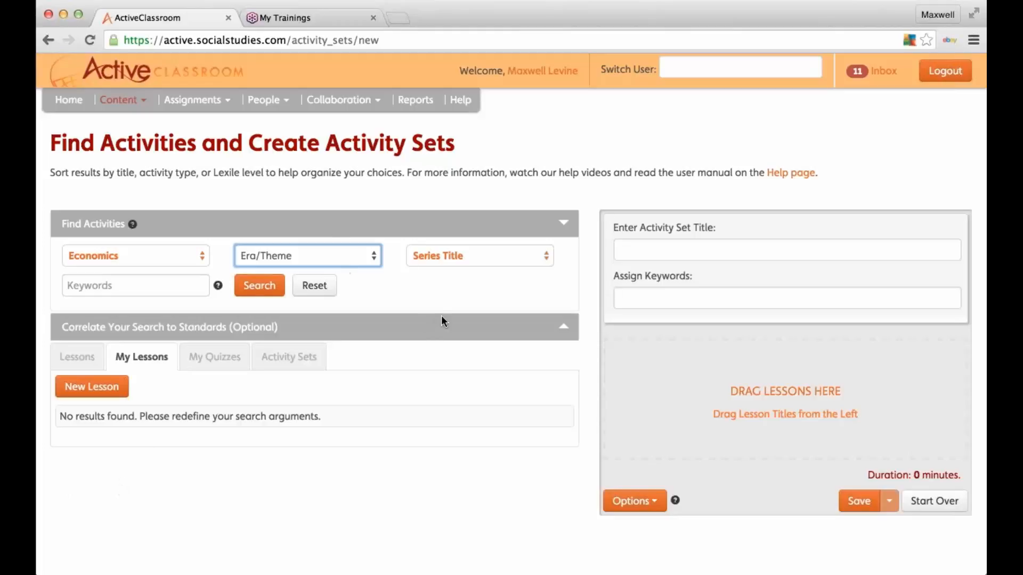
left_click(148, 291)
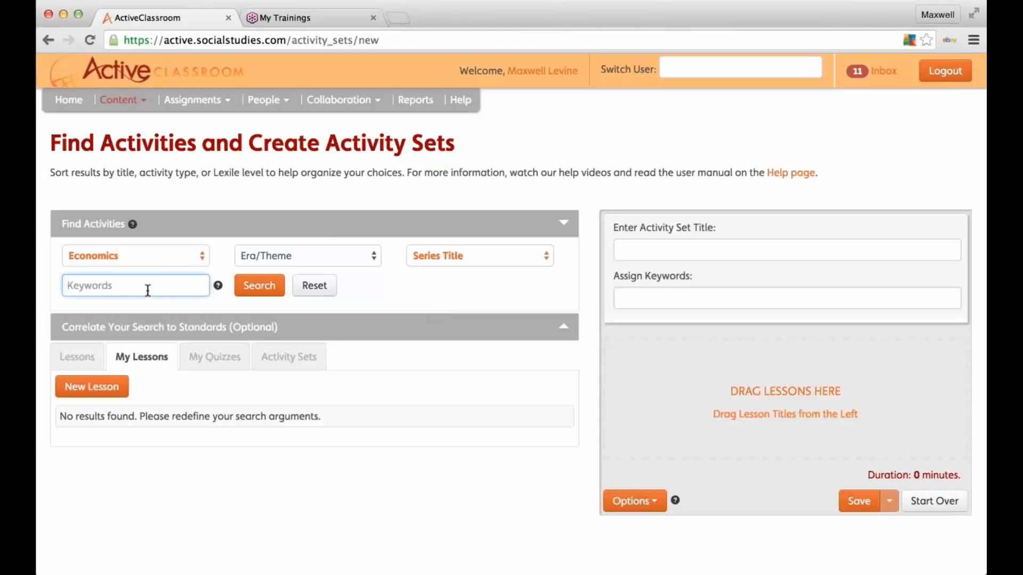
left_click(709, 291)
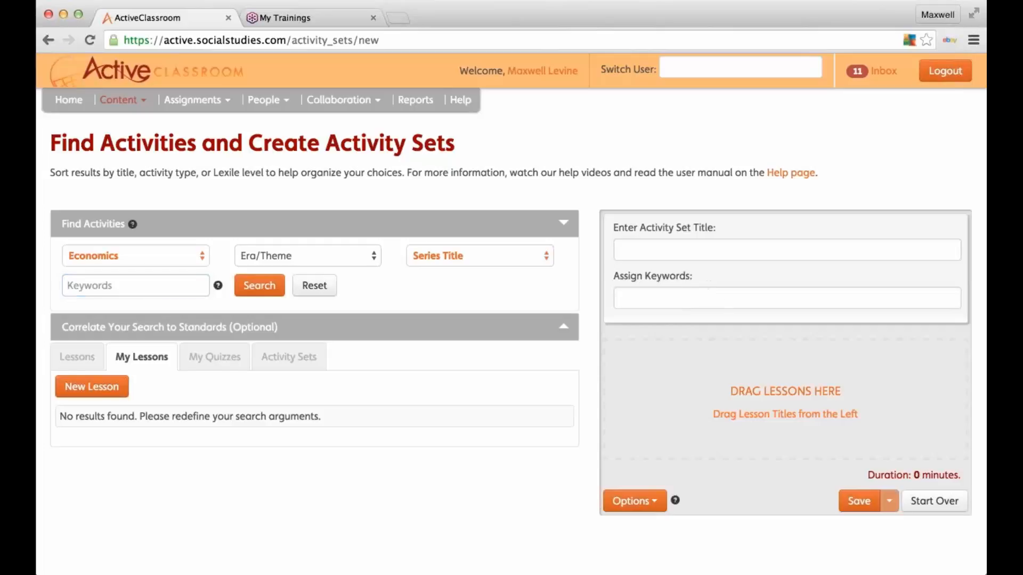
left_click(673, 295)
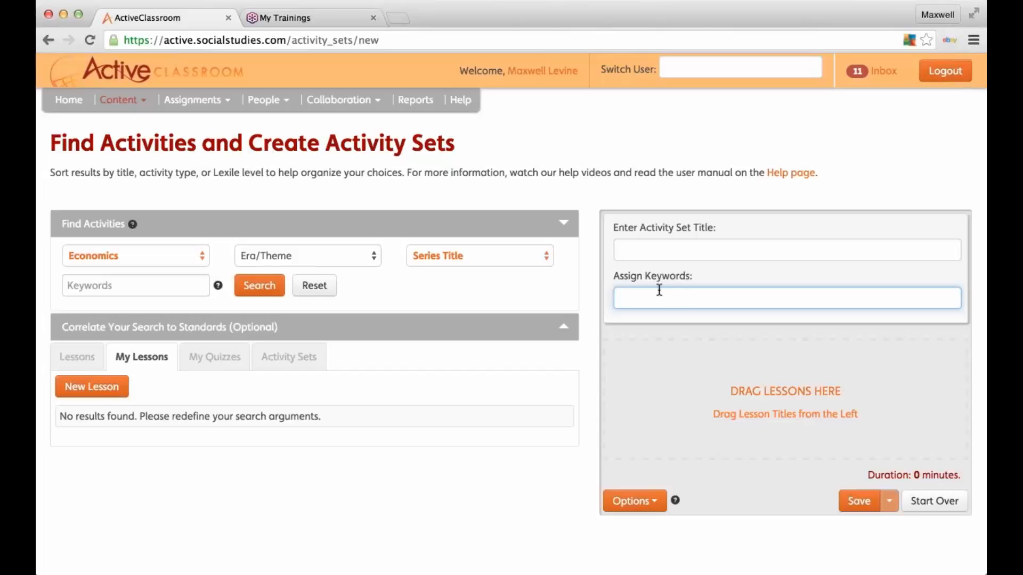
left_click(106, 289)
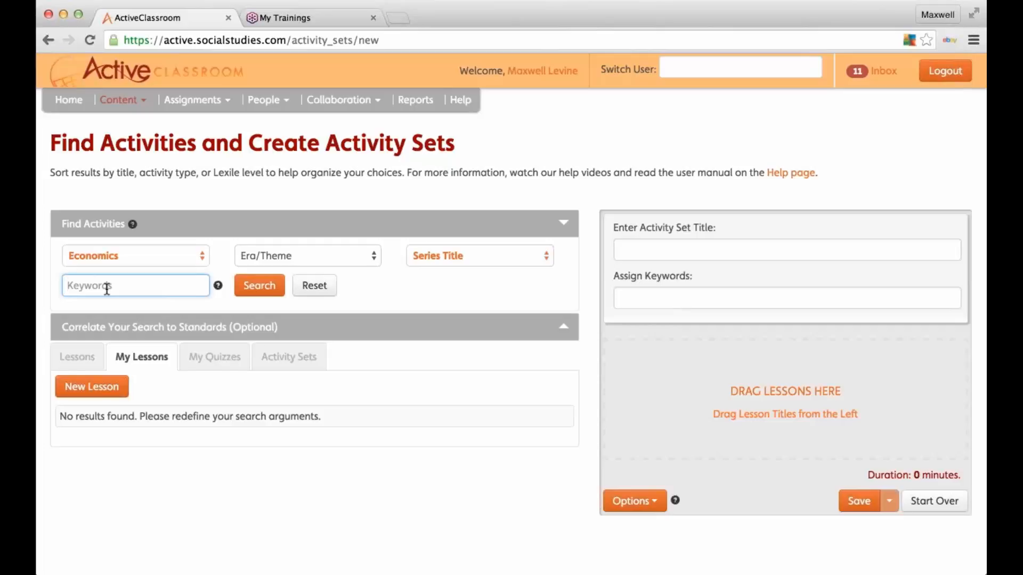
Step: Browse the full lesson list, then start a new lesson from My Lessons
left_click(71, 358)
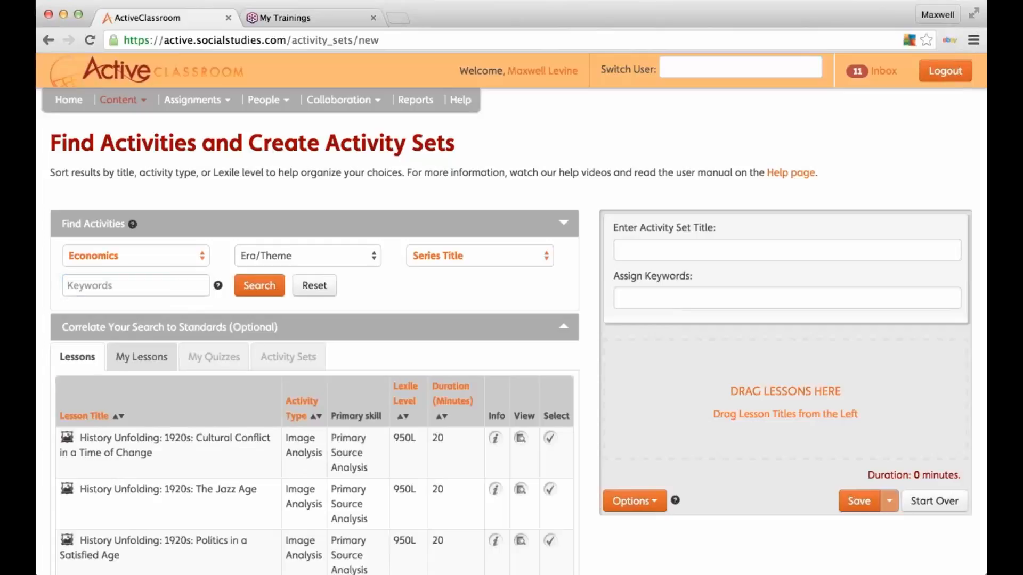
scroll(279, 404, "down", 3)
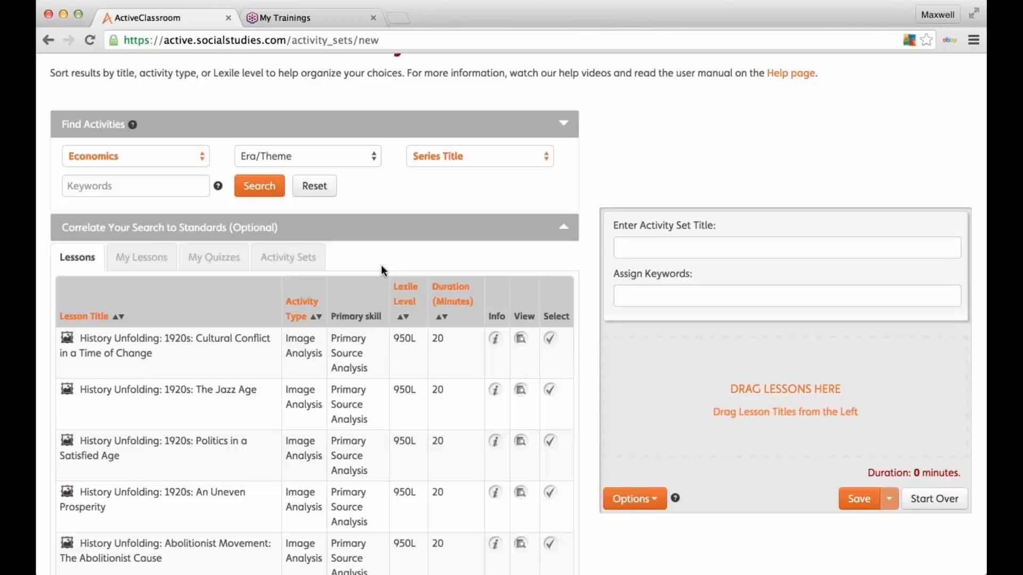
left_click(143, 256)
left_click(110, 292)
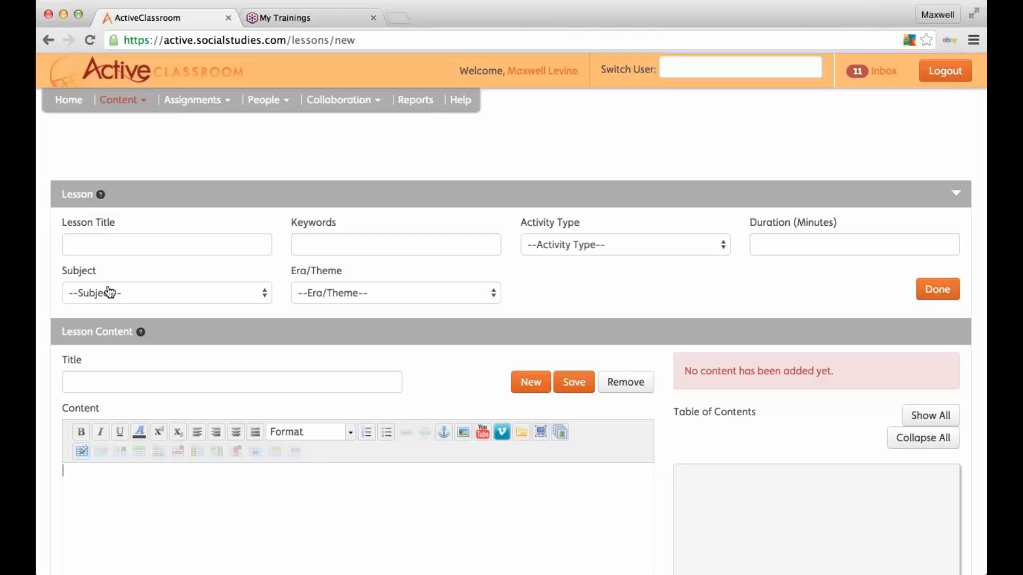
Step: Title the lesson 'American Revolution' with keywords 'American Rev' and type Study Skills
left_click(110, 292)
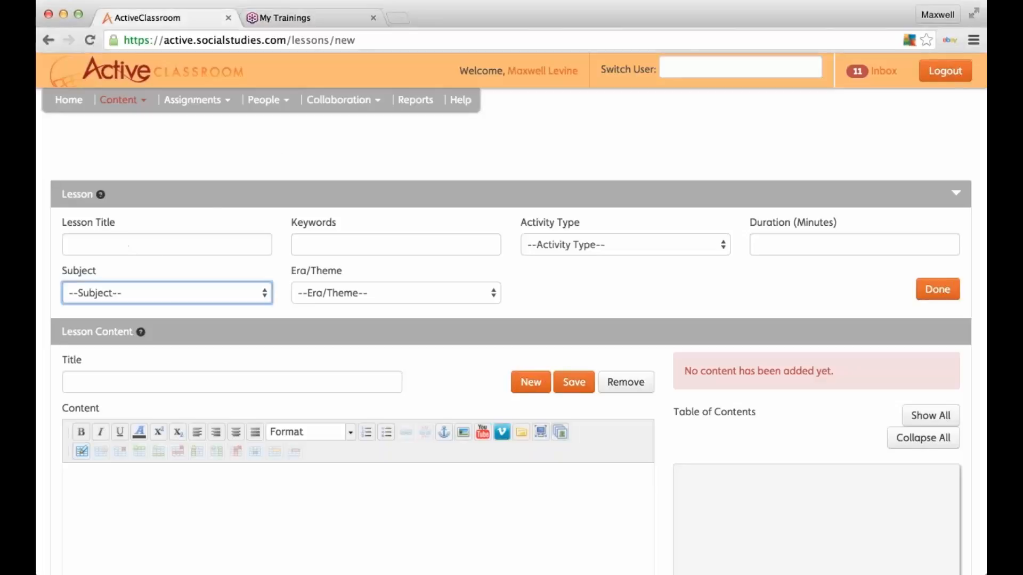
left_click(110, 244)
type("American Revolution")
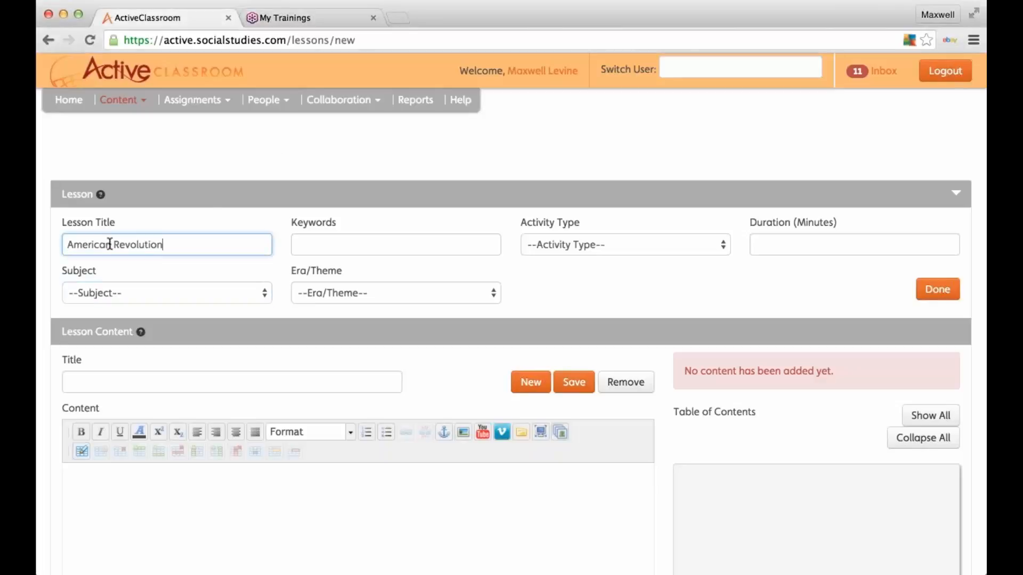
left_click(341, 240)
type("Amer")
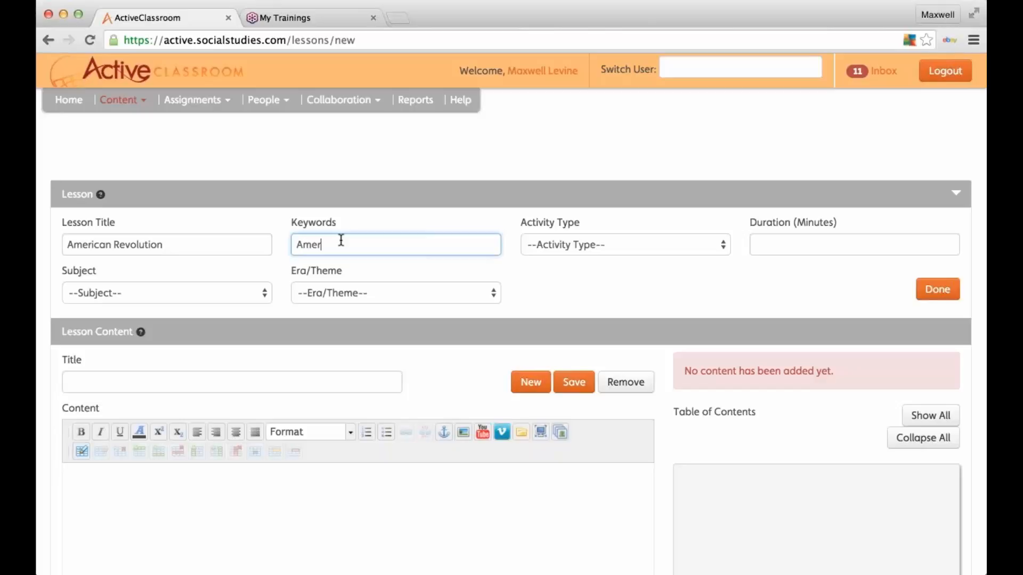
type("ican Rev")
key("Tab")
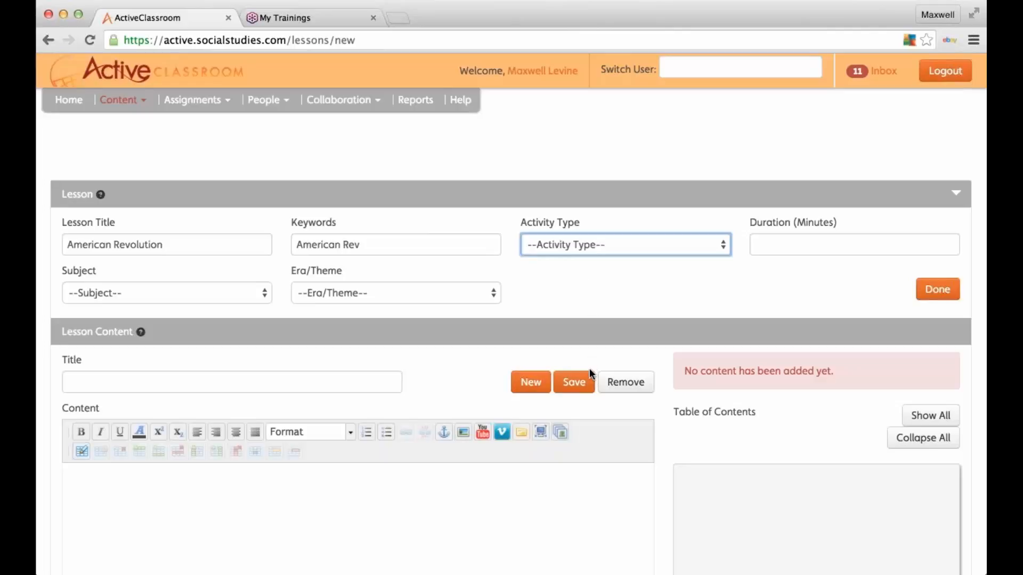
key("s")
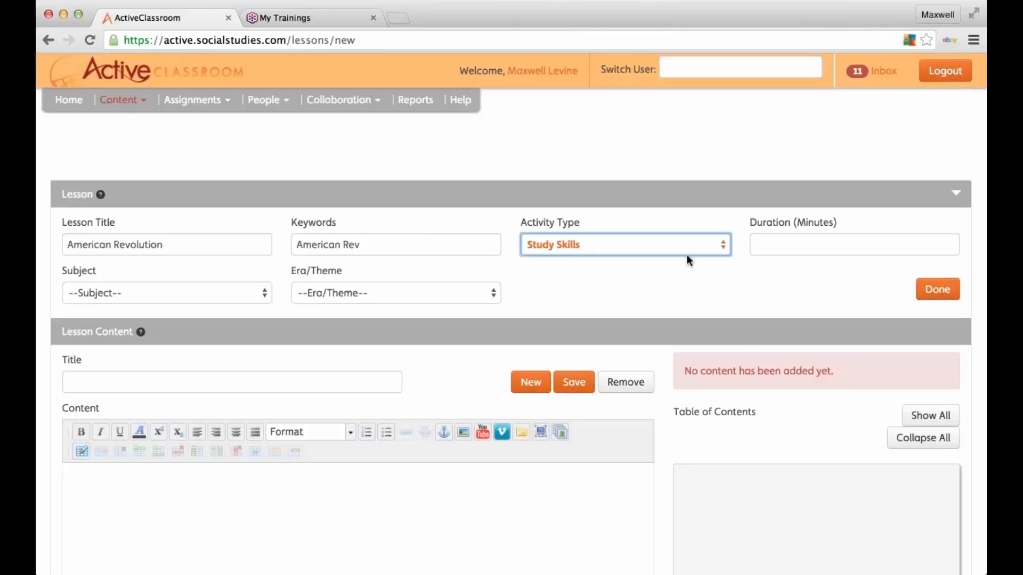
Step: Set duration to 120 minutes, subject U.S. History and era American Revolution
left_click(779, 244)
type("120")
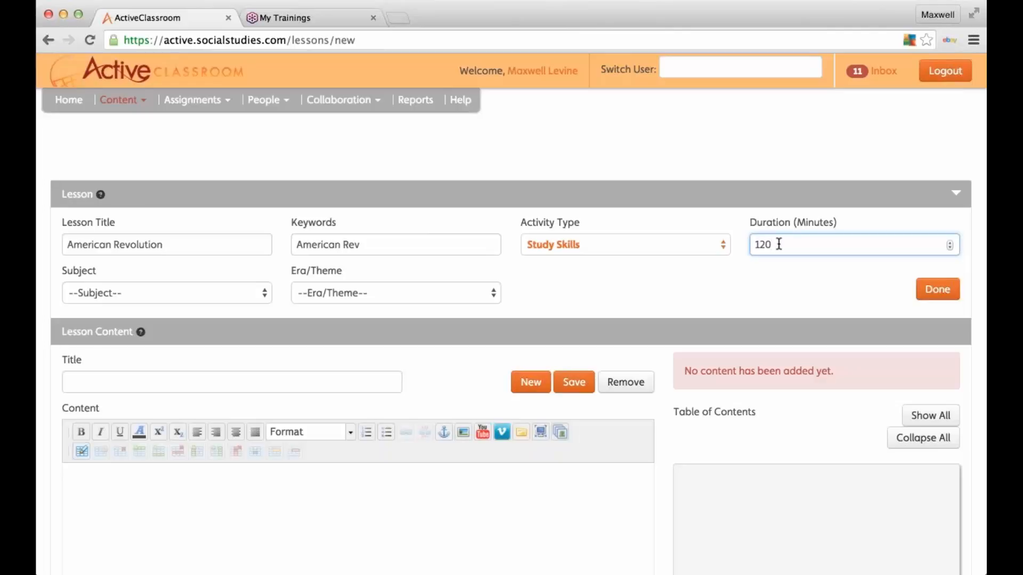
left_click(626, 301)
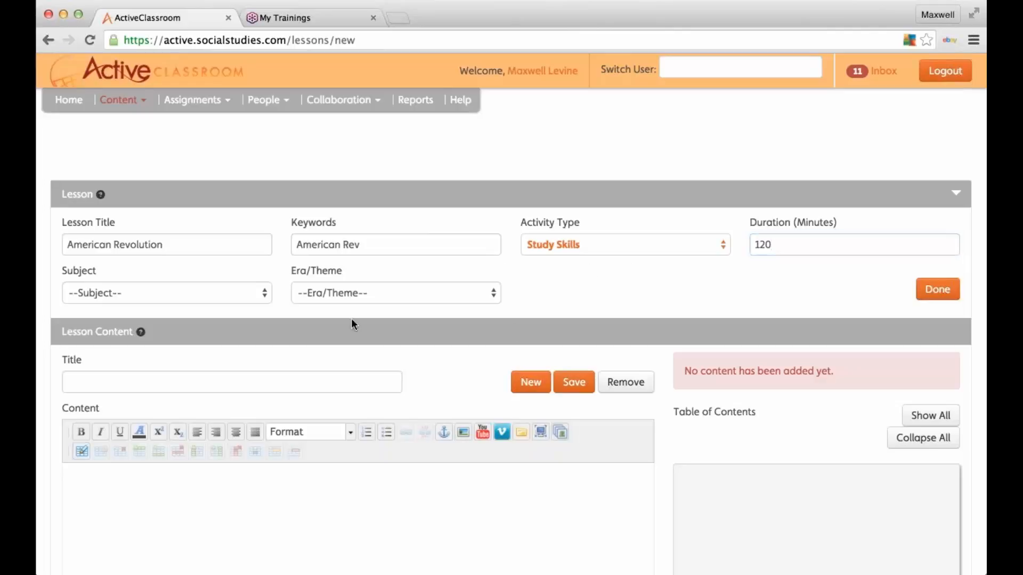
left_click(250, 300)
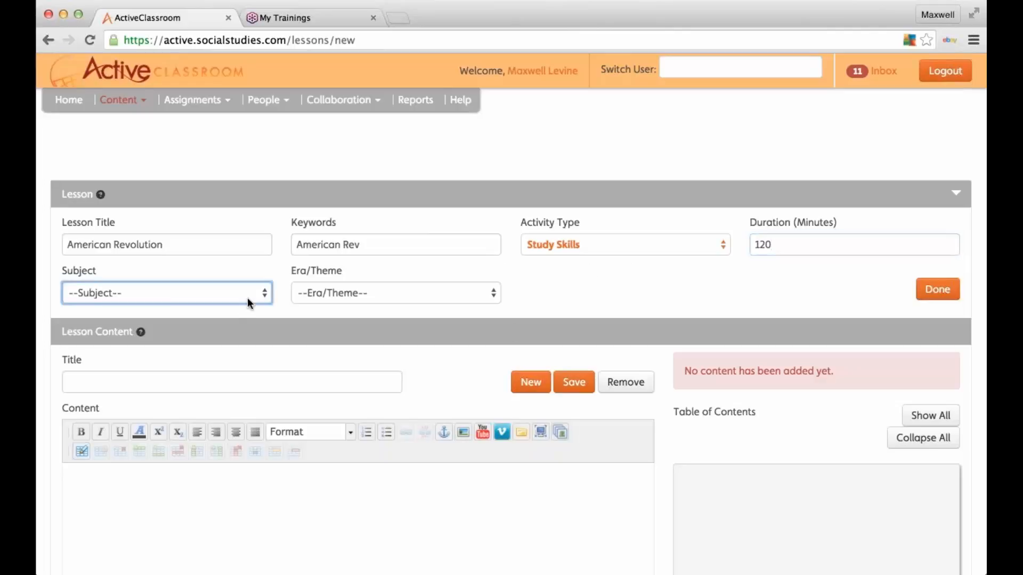
left_click(184, 359)
left_click(446, 304)
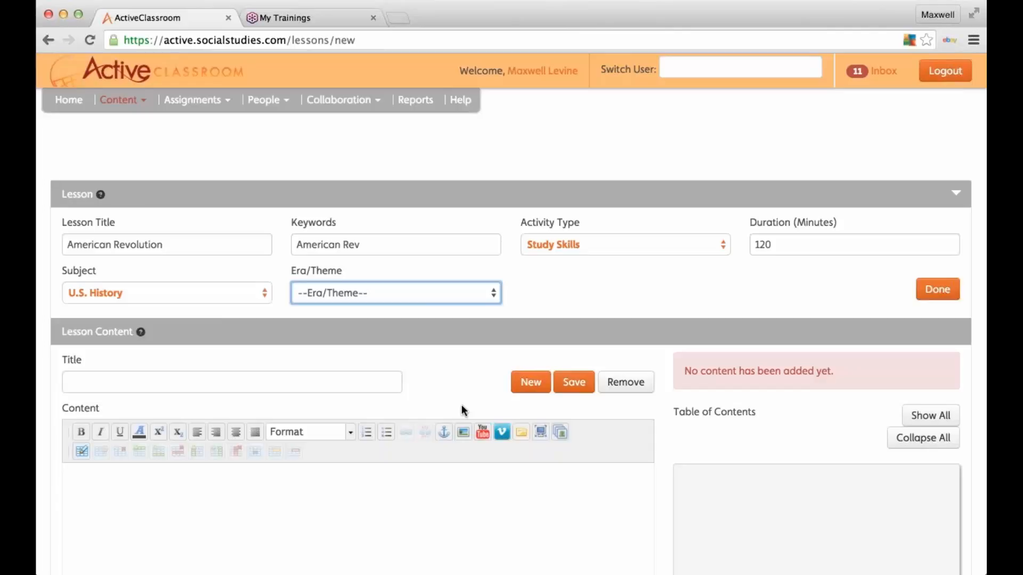
left_click(462, 405)
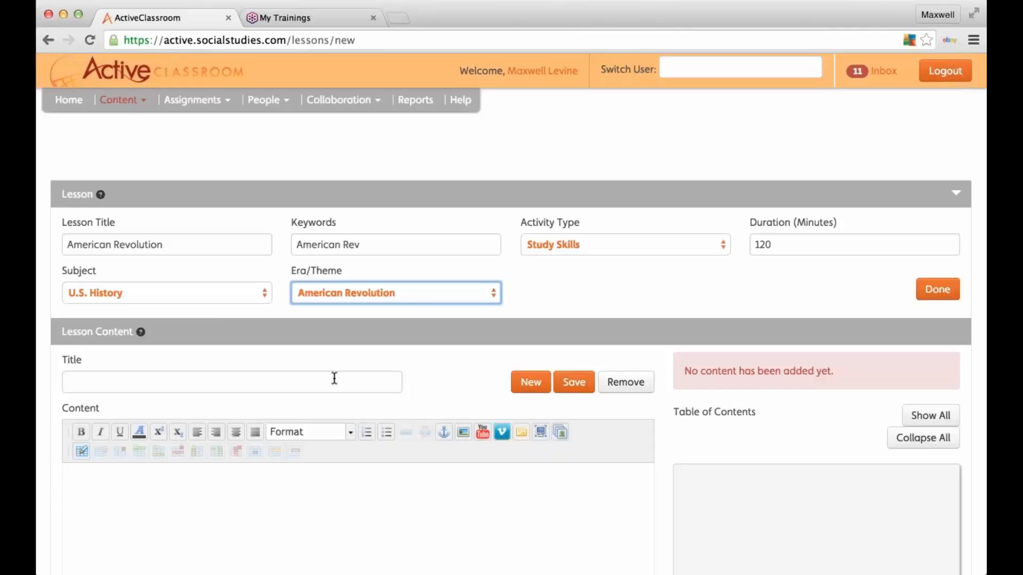
scroll(334, 378, "down", 5)
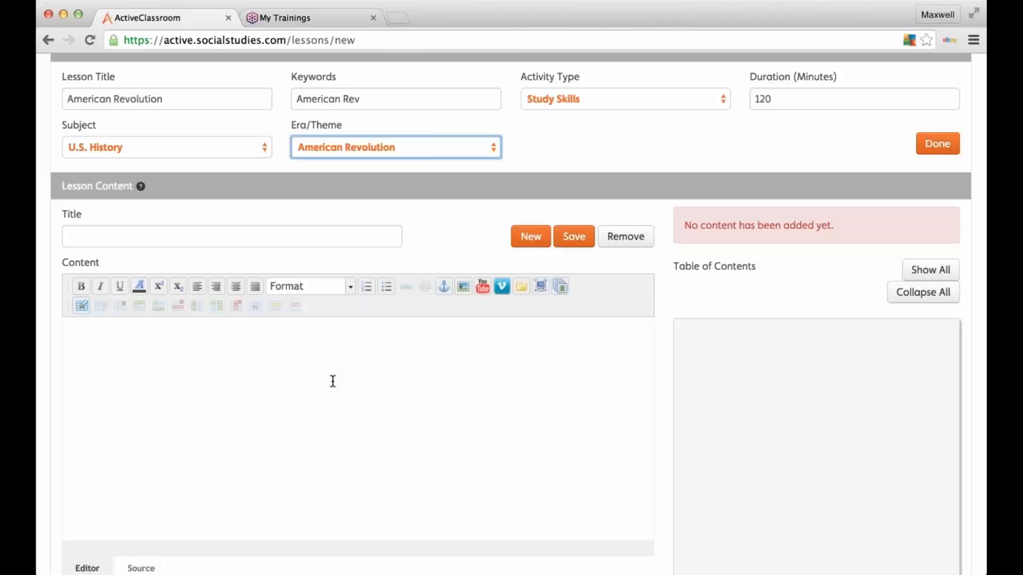
scroll(345, 213, "up", 3)
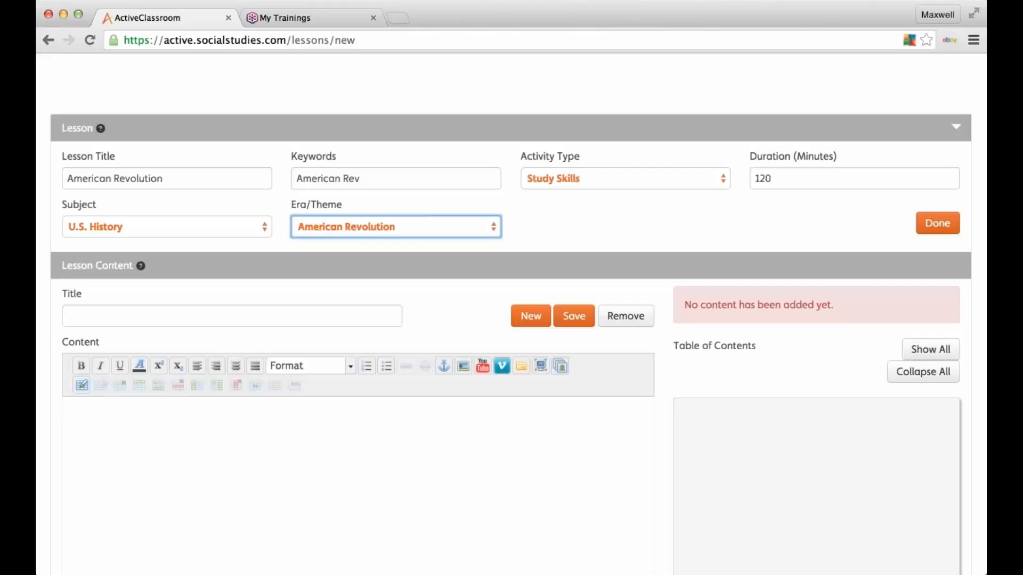
left_click(325, 494)
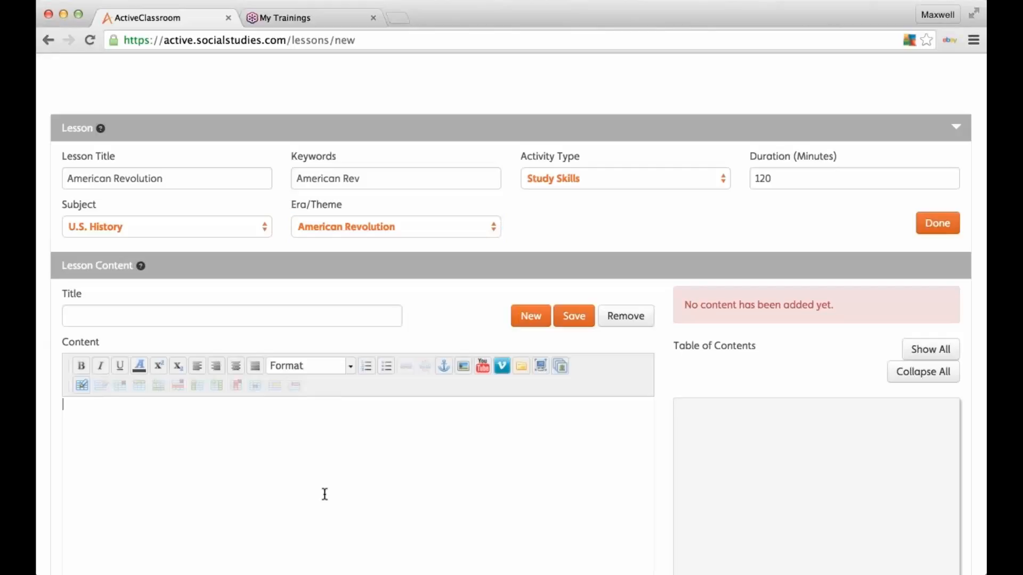
scroll(325, 495, "down", 1)
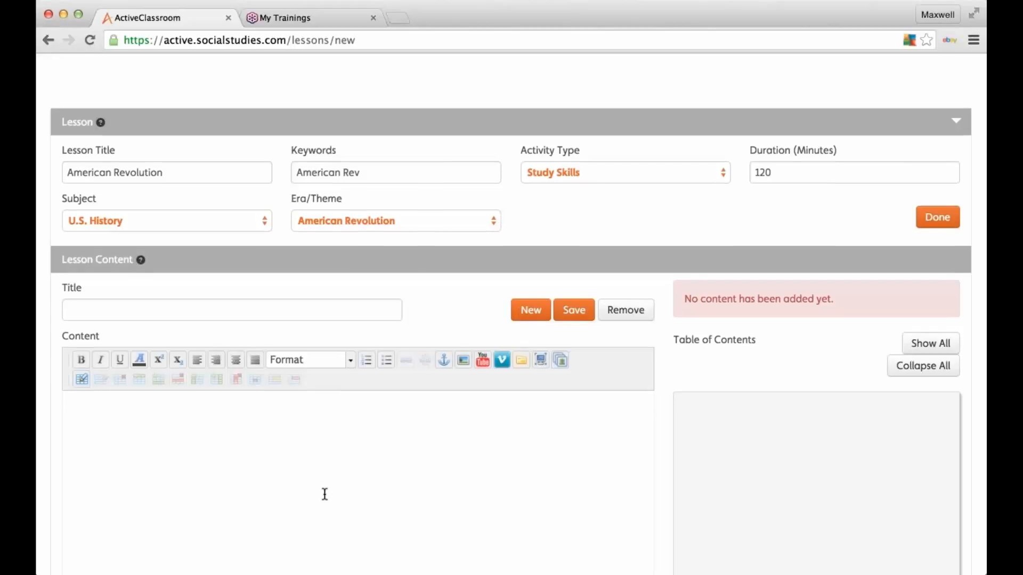
scroll(324, 494, "down", 5)
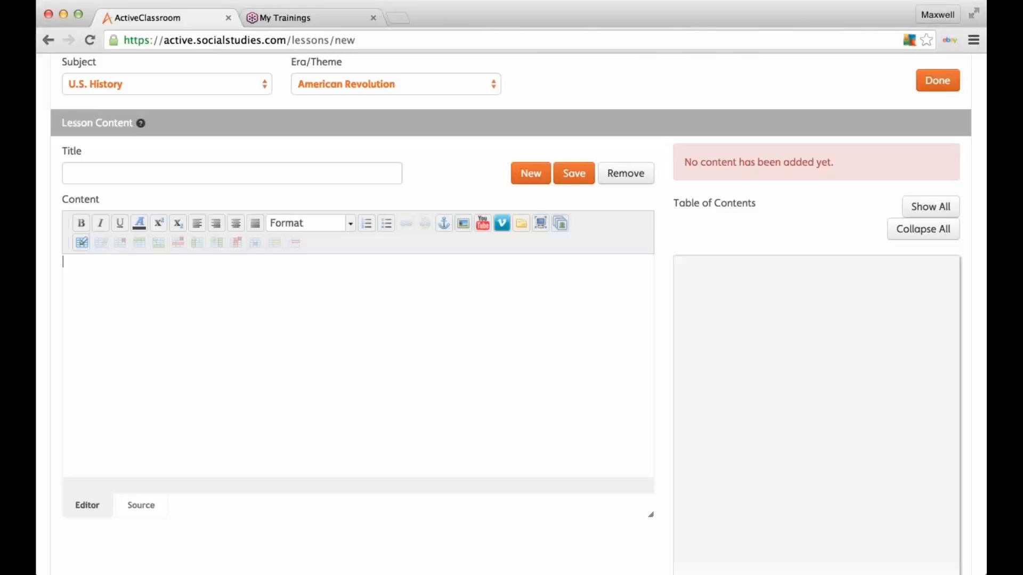
Step: Title a content section 'American Revolution_1' and paste in the unit description
left_click(183, 170)
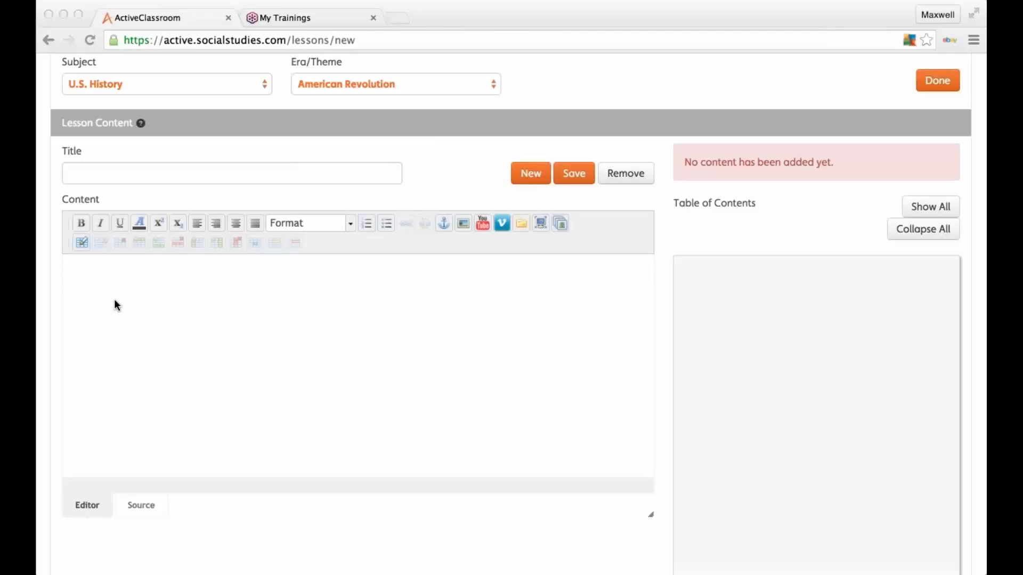
left_click(121, 222)
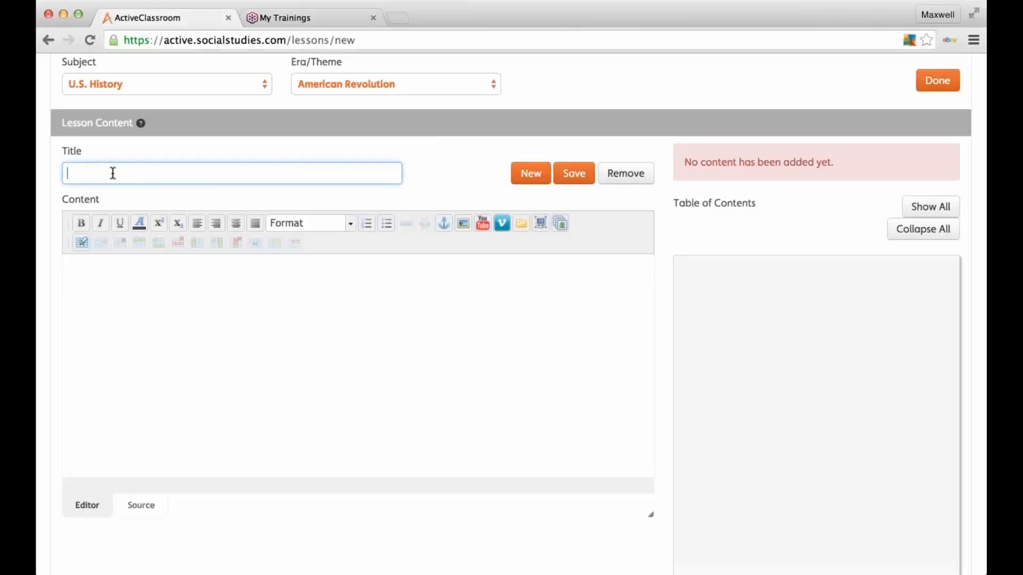
type("American Revolution")
type("_1")
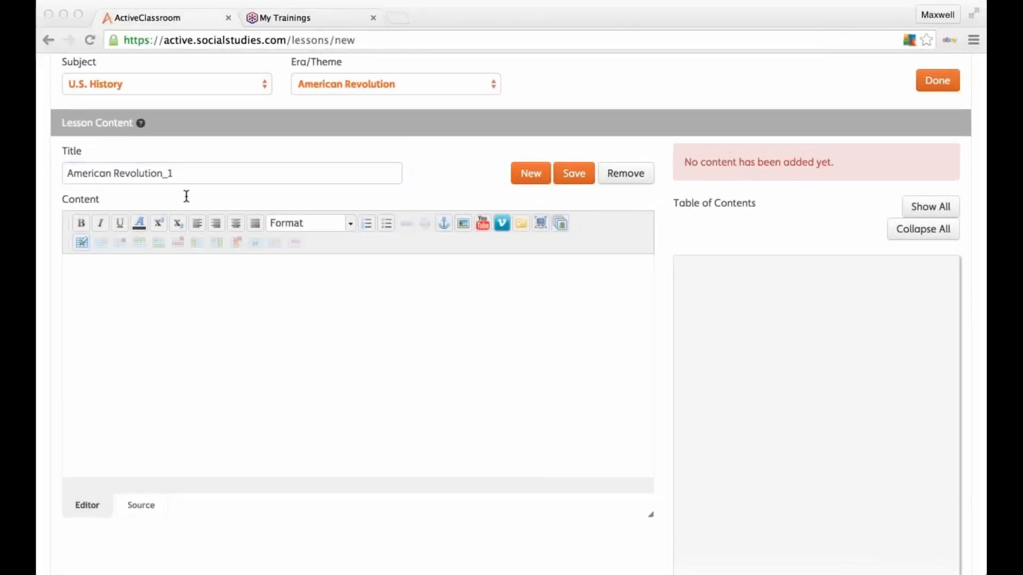
left_click(88, 311)
type("This unit consists of a powerpoint introduction, a 3 minute video, a visual analysis, and a primary source reading. It should take 120 minutes to complete all four activities")
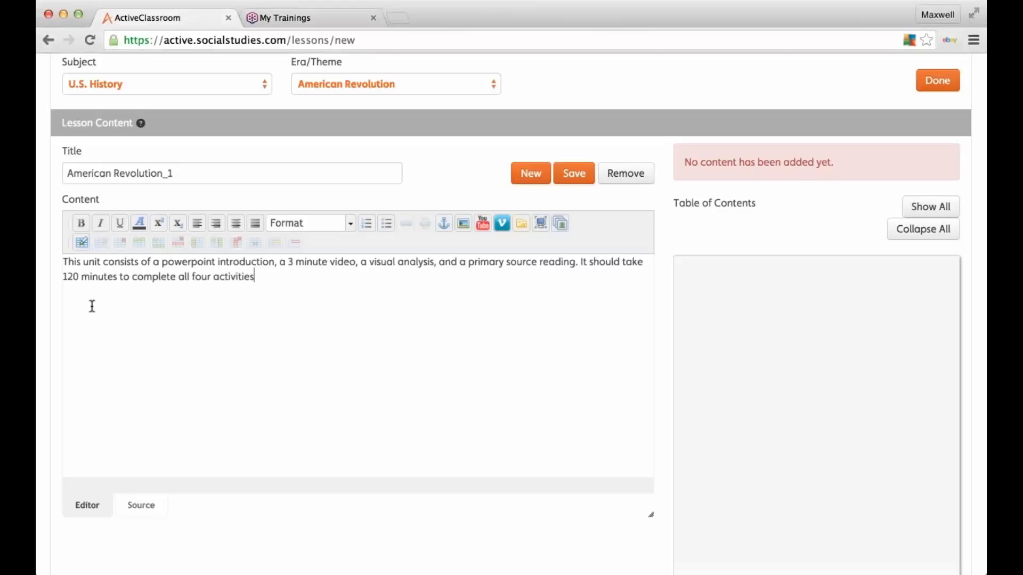
Step: Retitle the section 'Table of Contents' and save it
left_click(214, 169)
triple_click(103, 170)
type("Table")
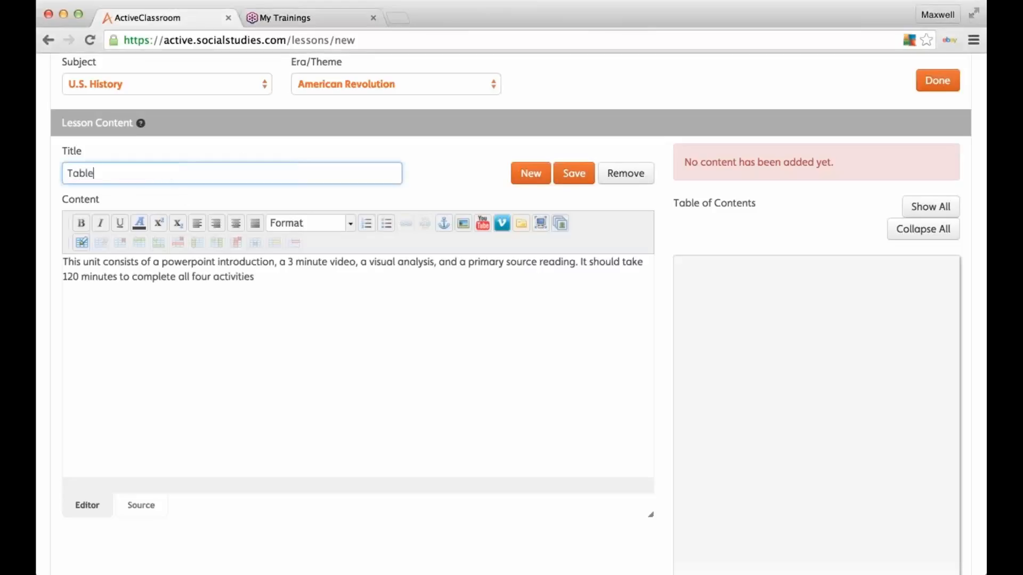
type(" of Contents")
left_click(155, 313)
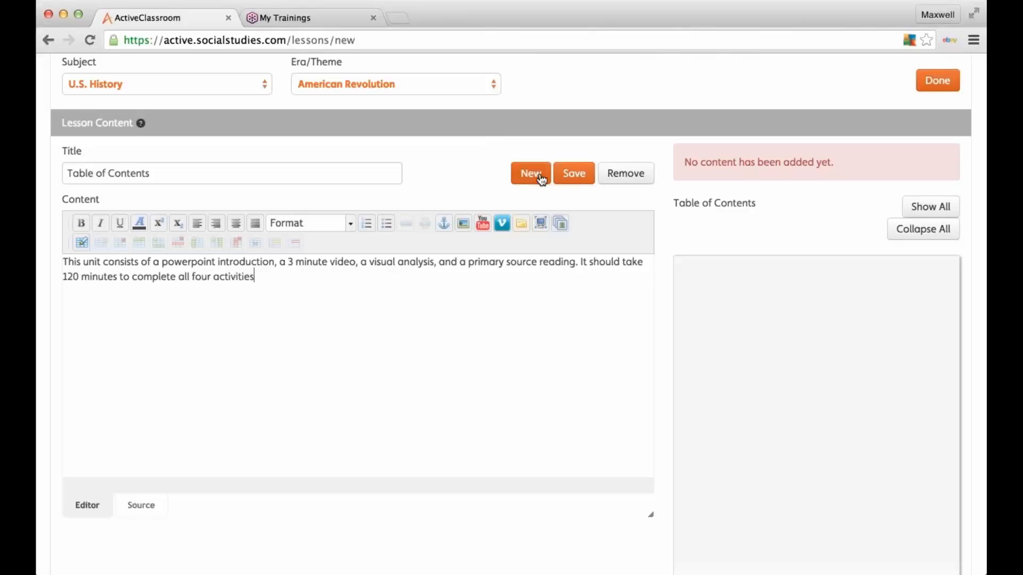
left_click(569, 174)
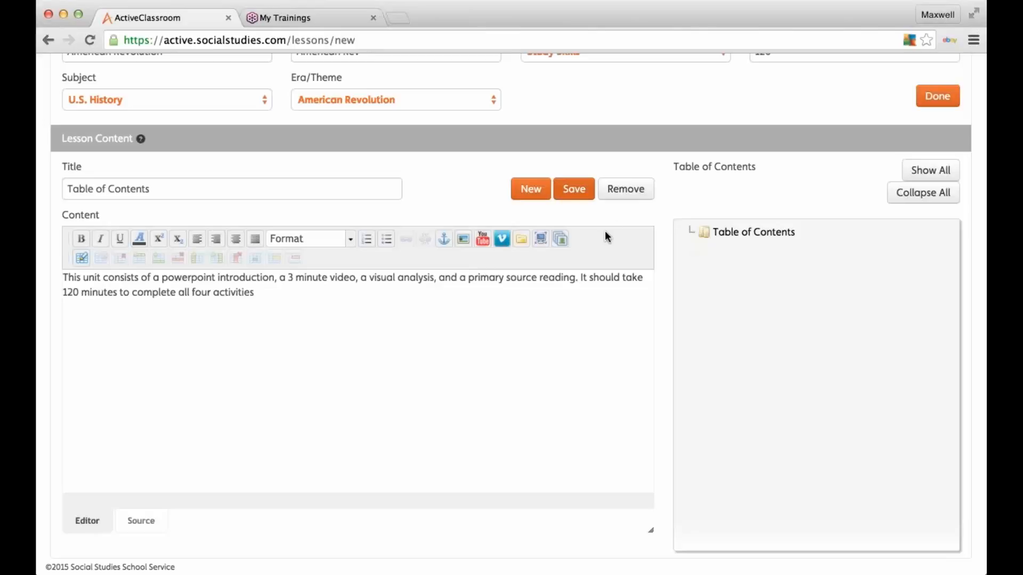
Step: Create a new content section titled 'Backward Planning PowerPoint Edited' with empty content
left_click(545, 190)
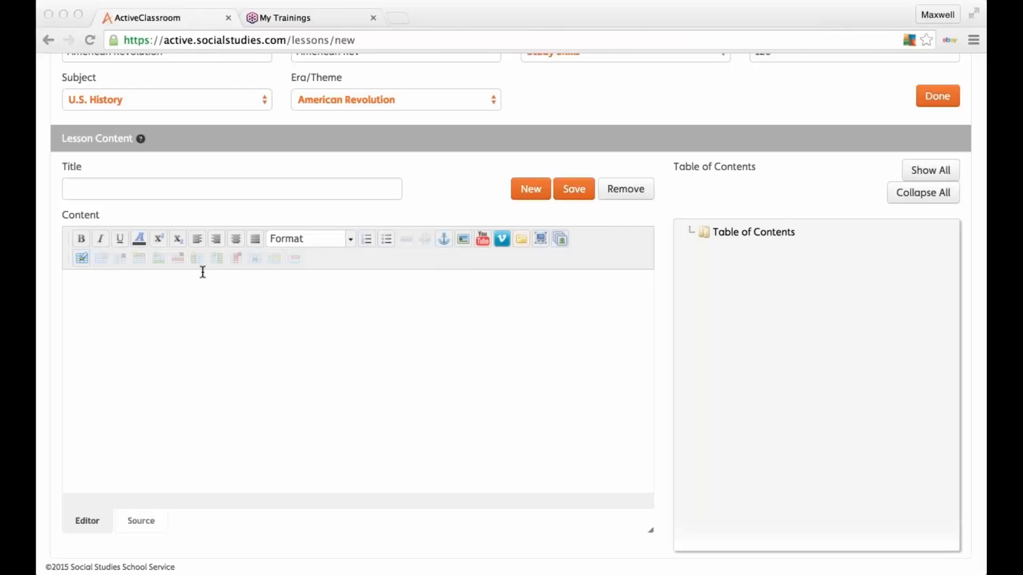
left_click(149, 389)
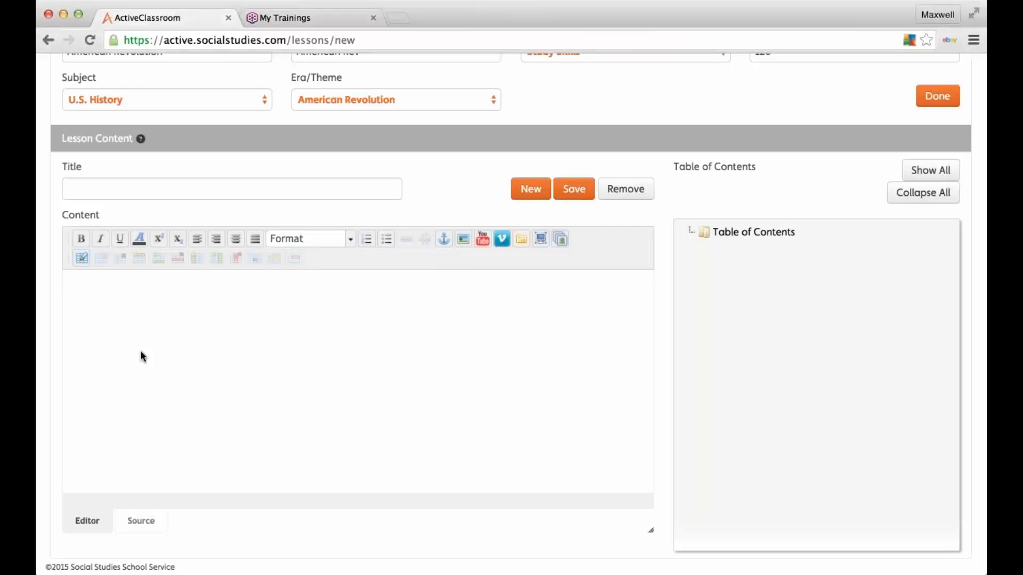
left_click(149, 185)
type("Backward Planning PowerPoint Edited")
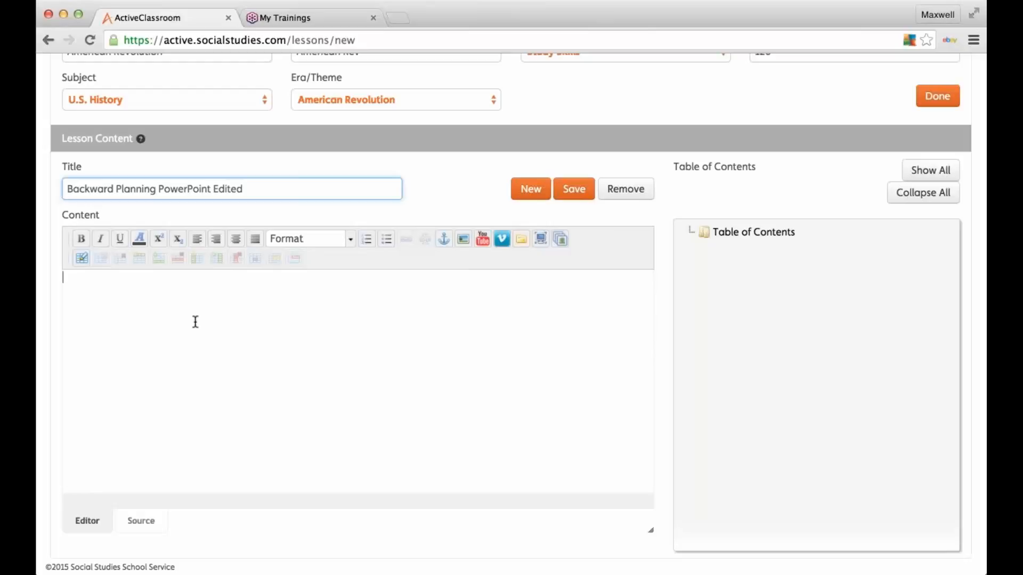
left_click(196, 322)
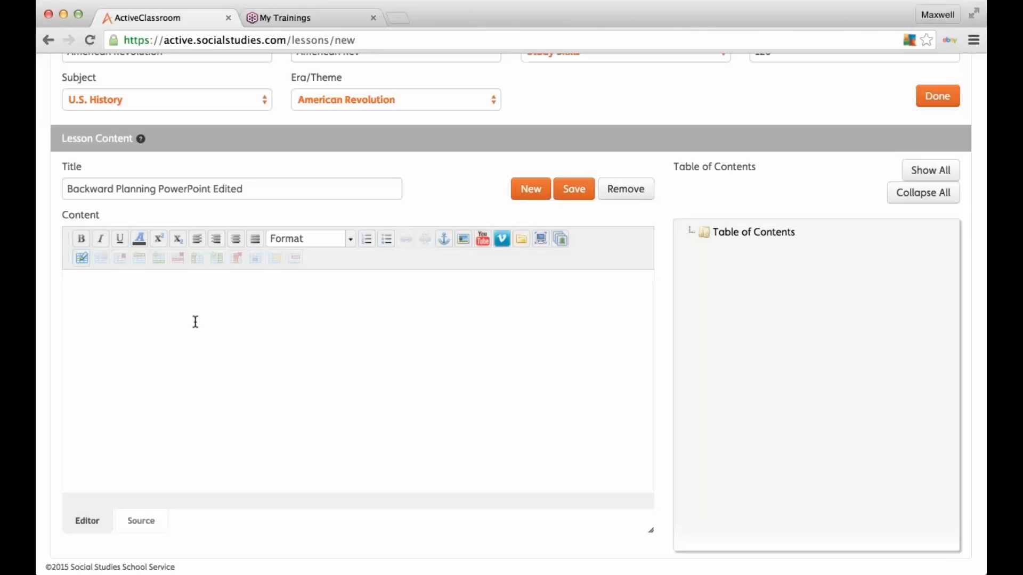
left_click(196, 322)
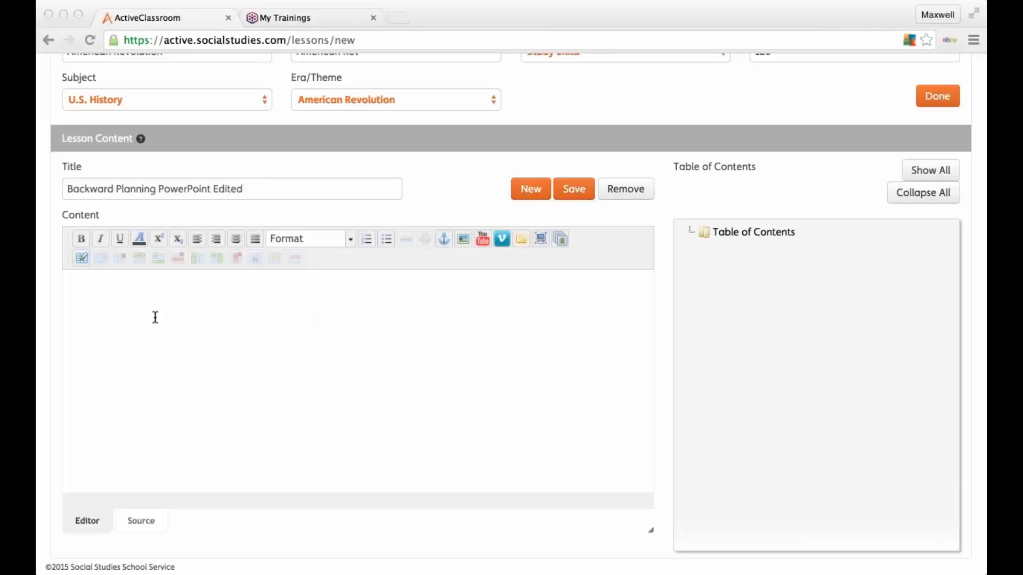
Step: Paste the 3 Main Ideas review instructions, then add and select a 'Download PowerPoint' line
left_click(100, 321)
type("Instructions: Please review the PowerPoint and come up with 3 Main Ideas to present to your groups")
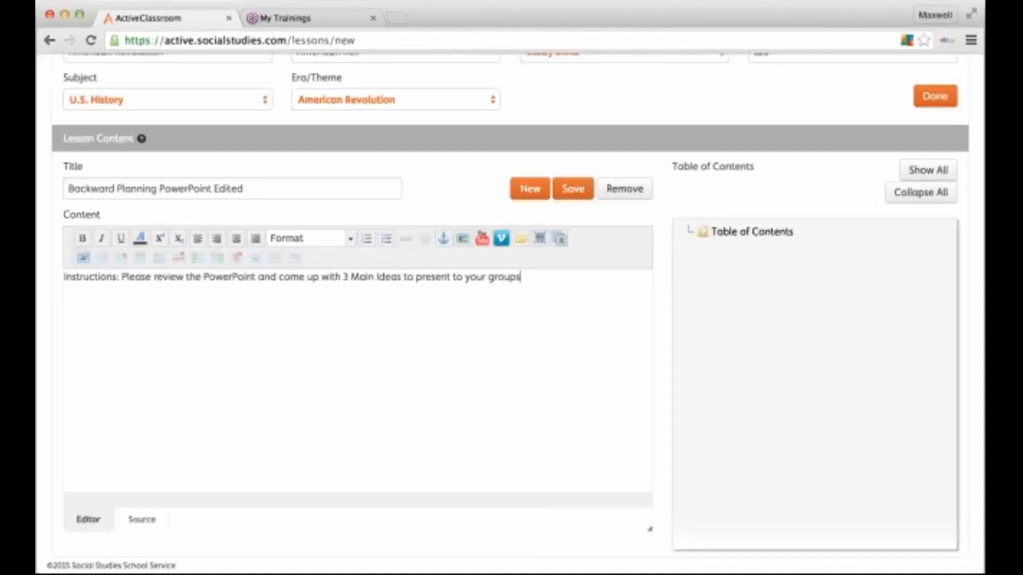
left_click(141, 352)
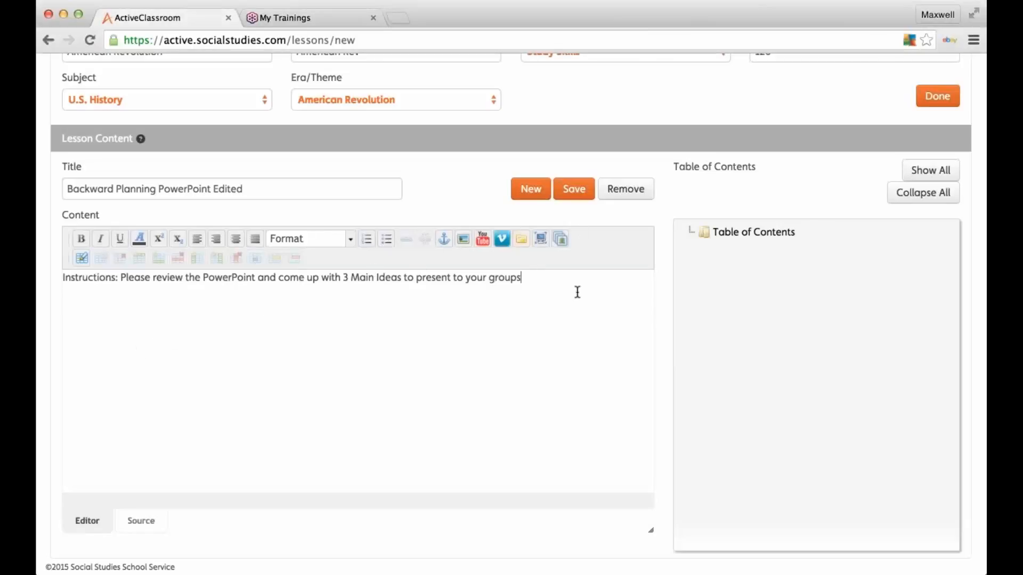
key("Return")
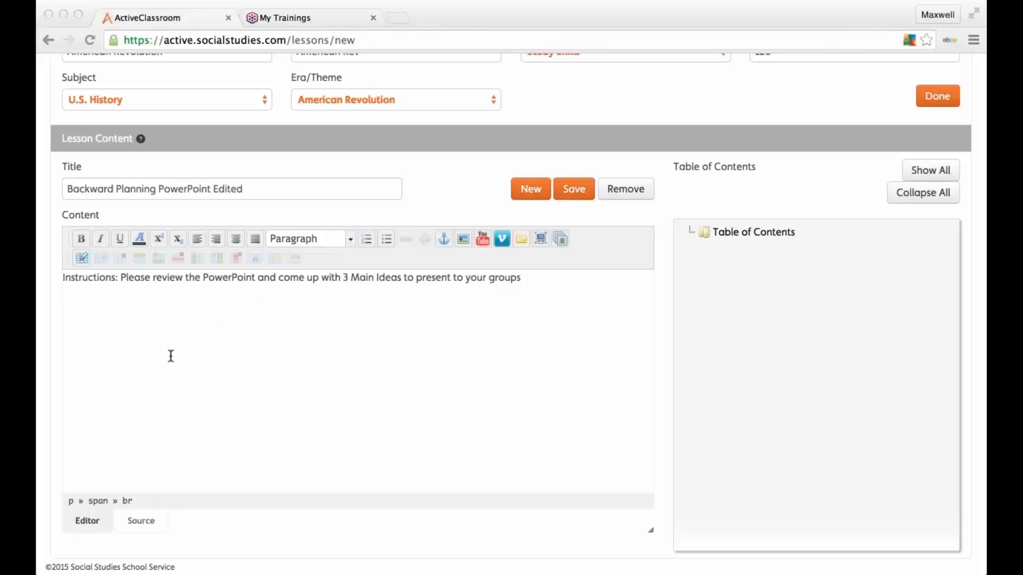
left_click(95, 341)
type("Download PowerPoint")
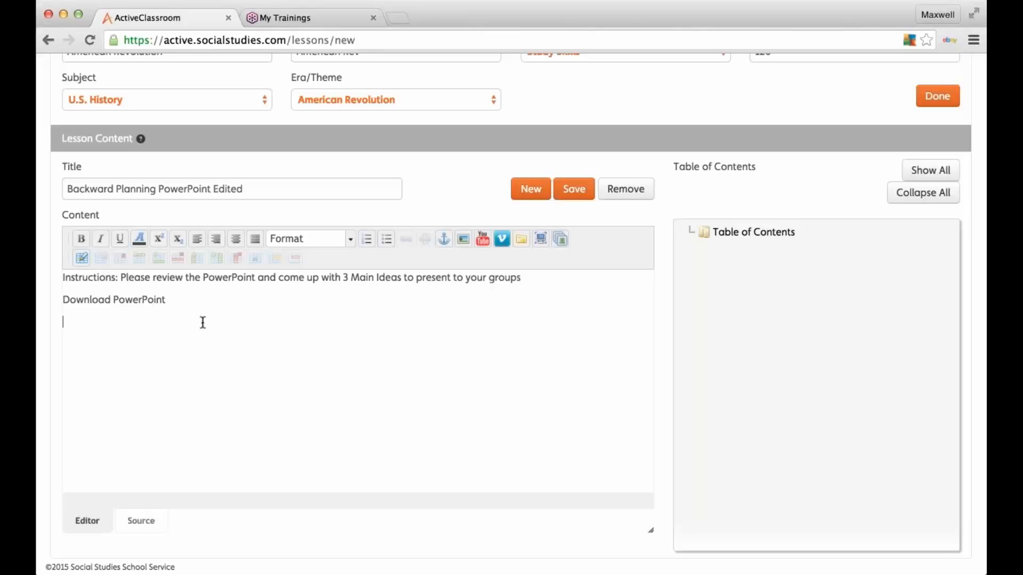
left_click(173, 301)
left_click_drag(154, 298, 63, 303)
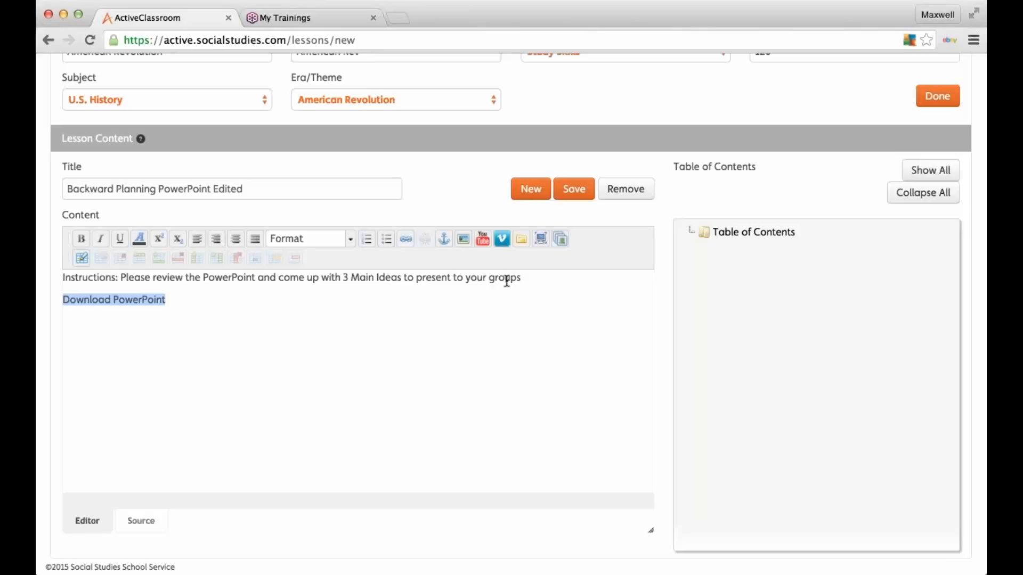
Step: Link the selected Download PowerPoint text to PPT_the_american_revolution_Edited.key.zip
left_click(524, 241)
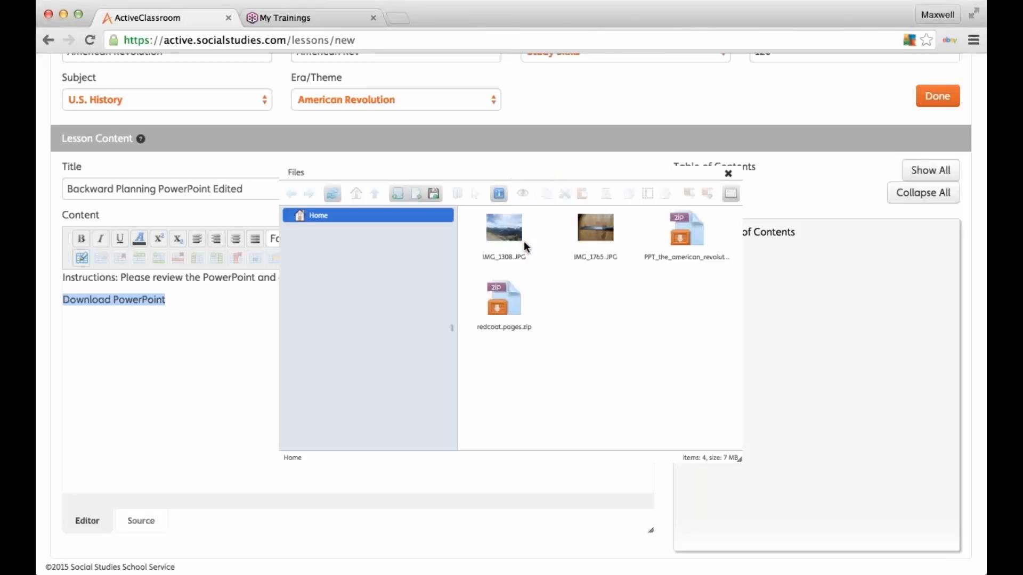
left_click(694, 235)
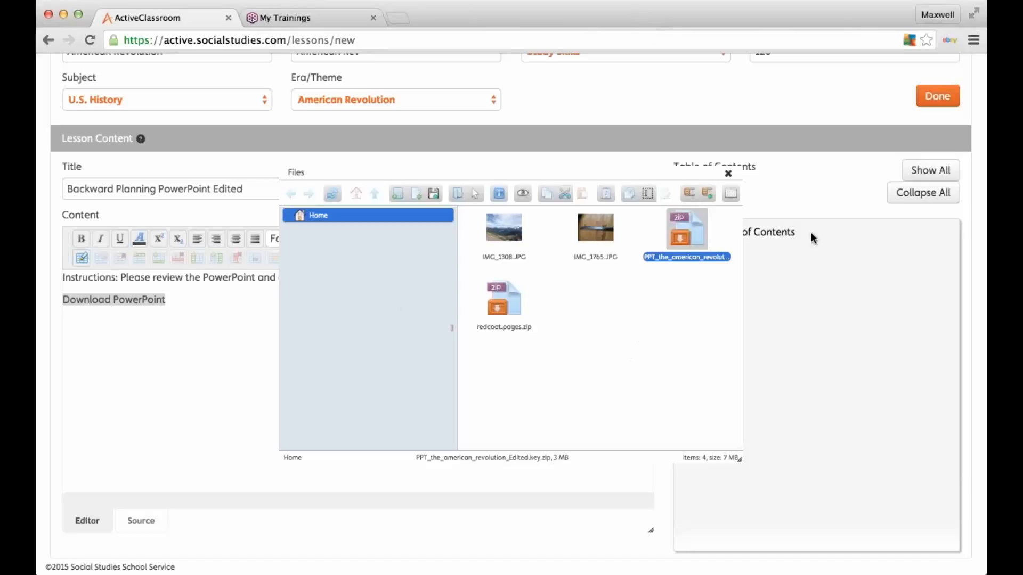
double_click(696, 242)
left_click(336, 326)
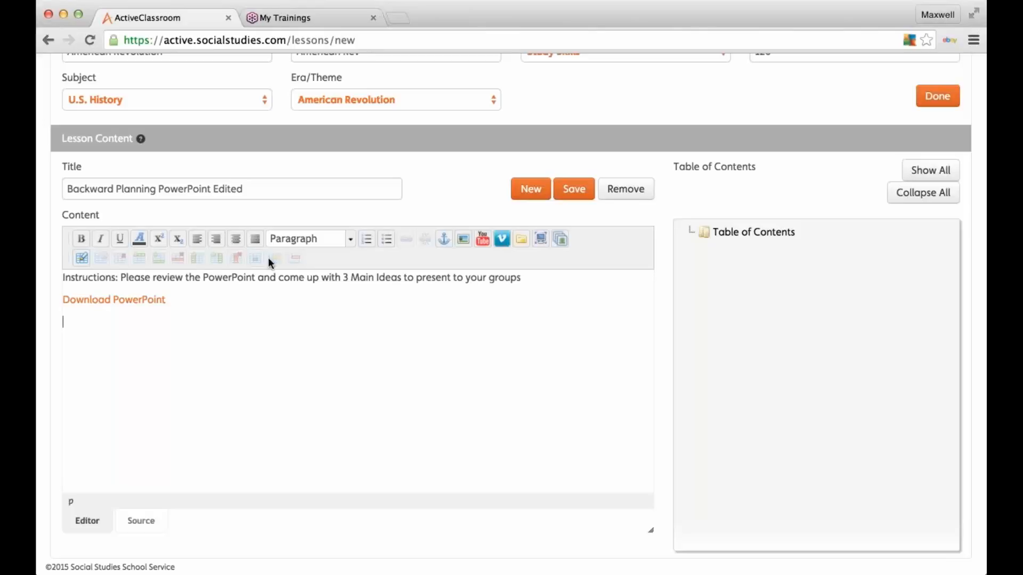
Step: Insert a second PPT_the_american_revolution_Edited.key.zip link on the line below
left_click(520, 242)
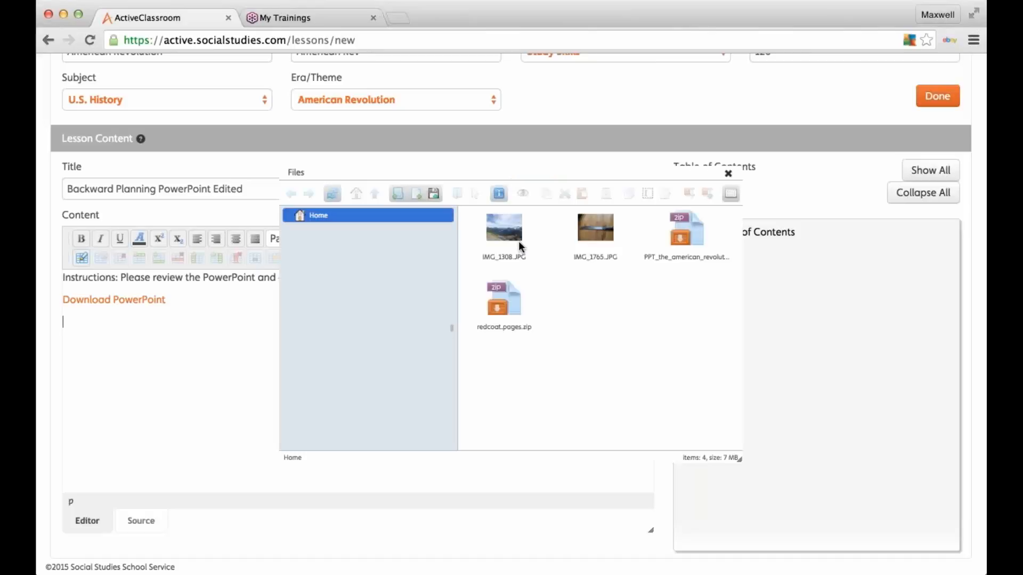
double_click(693, 232)
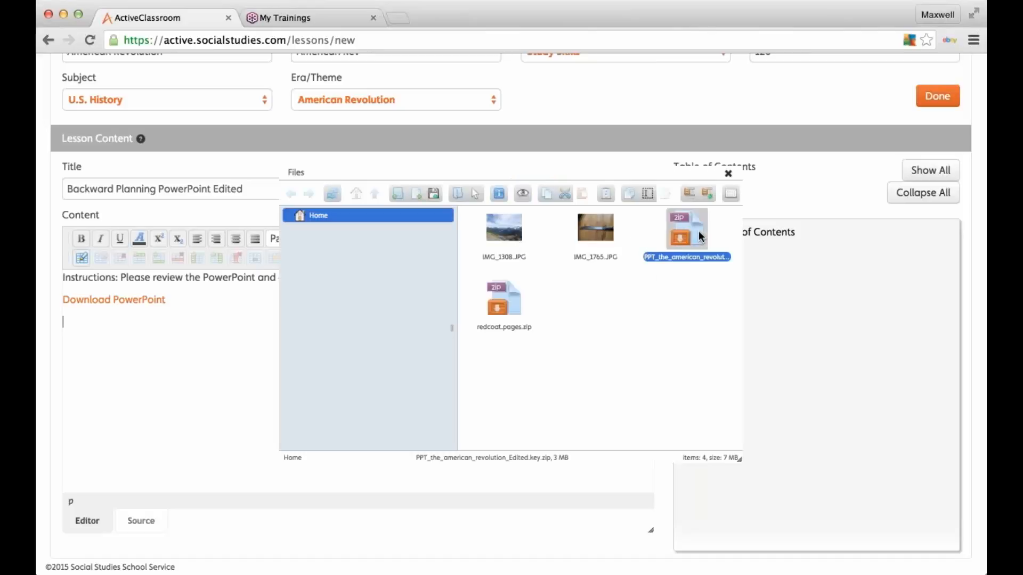
left_click(292, 335)
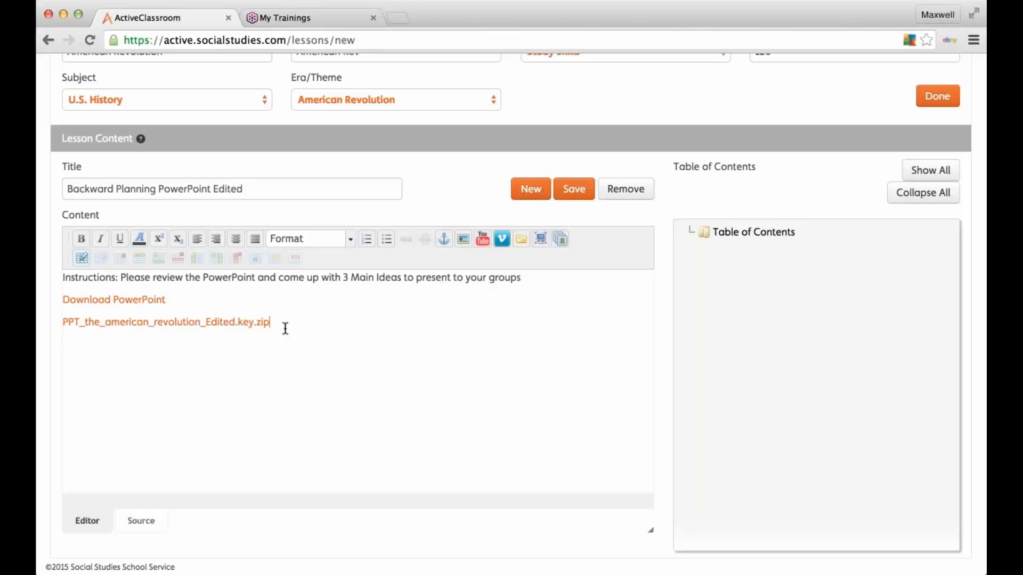
Step: Delete the extra zip-file link and save the Backward Planning PowerPoint Edited section
left_click_drag(270, 324, 44, 320)
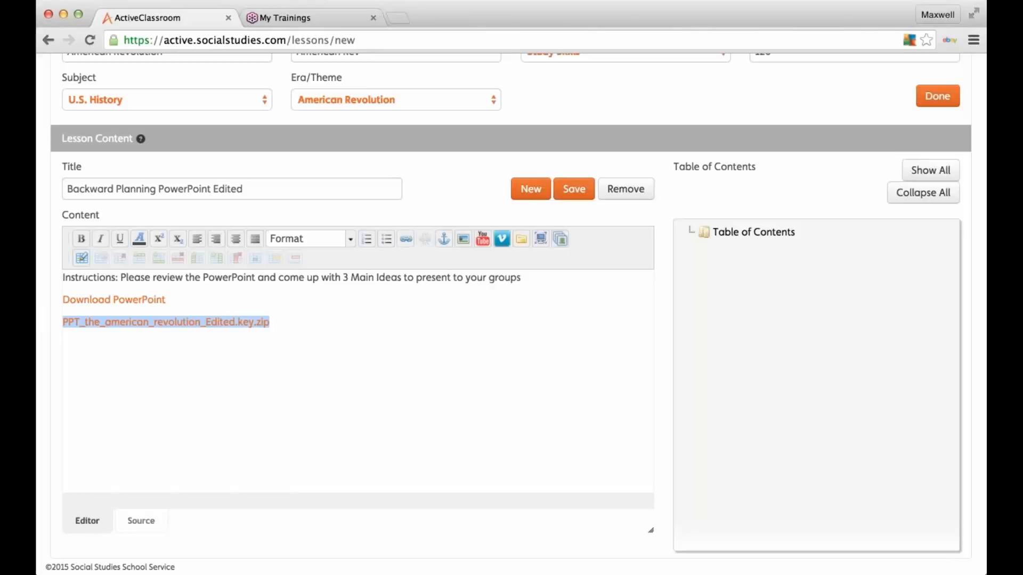
key("BackSpace")
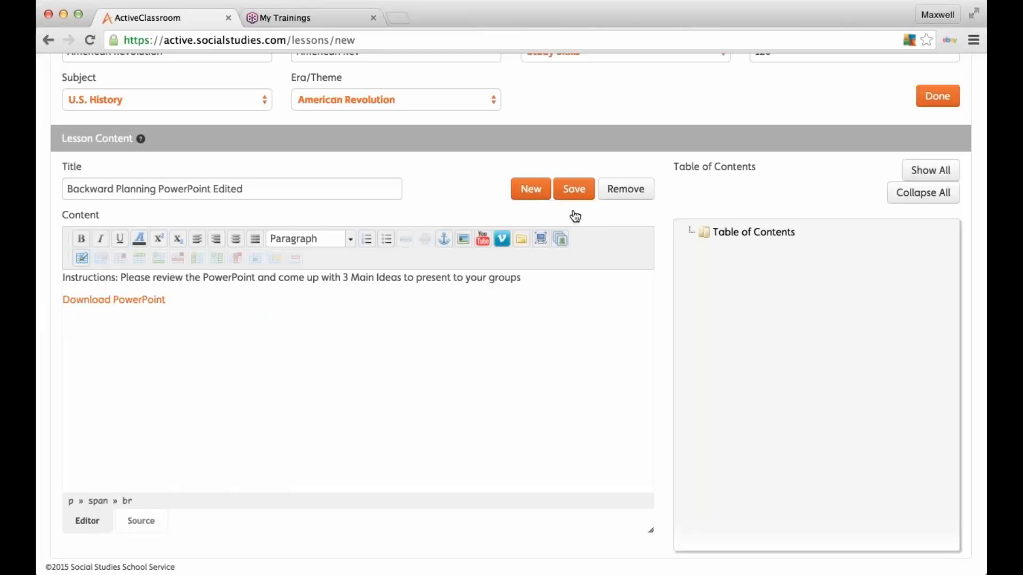
left_click(585, 196)
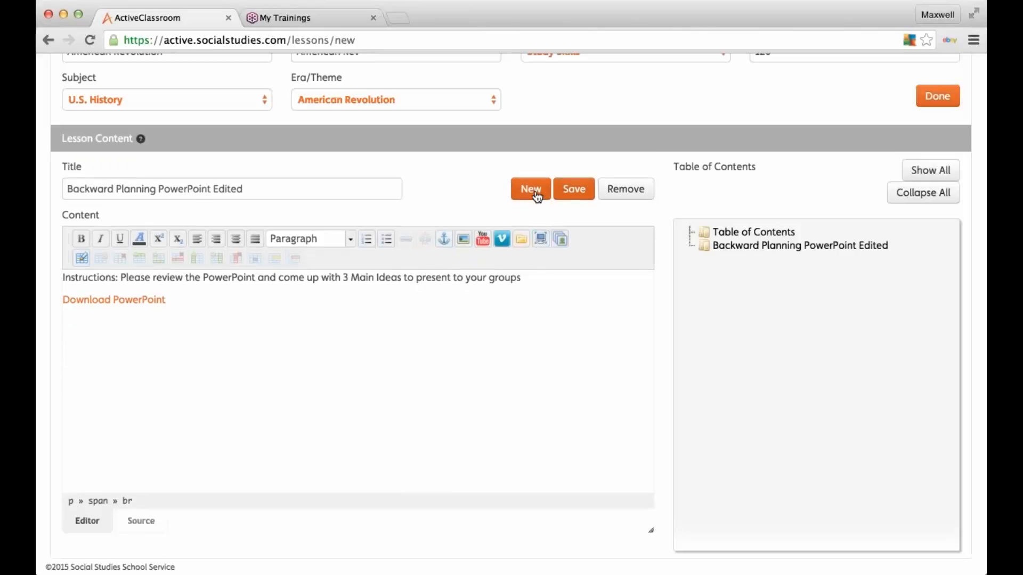
Step: Start a new section and paste the title 'Crash Course: The American Revolution'
left_click(533, 192)
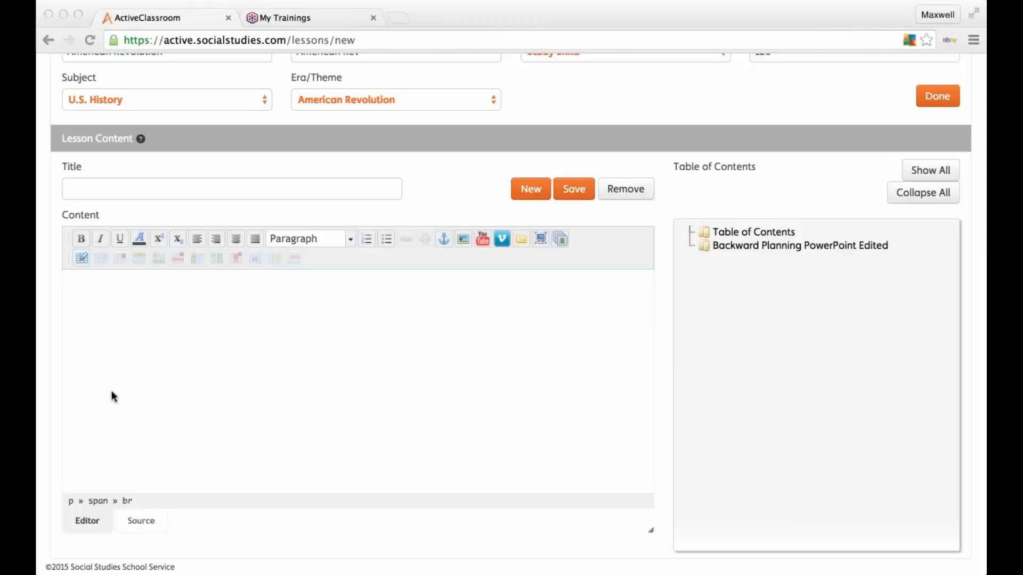
key("super+Tab")
left_click(171, 189)
type("Crash Course: The American Revolution")
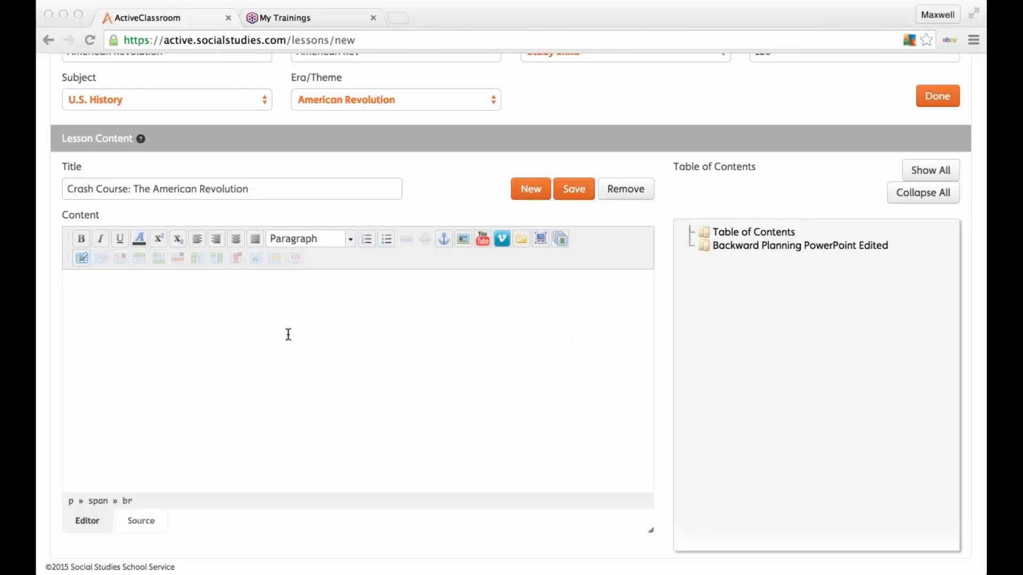
Step: Paste instructions to watch the video and find 1 Main Idea and 3 Supporting Evidence
left_click(96, 342)
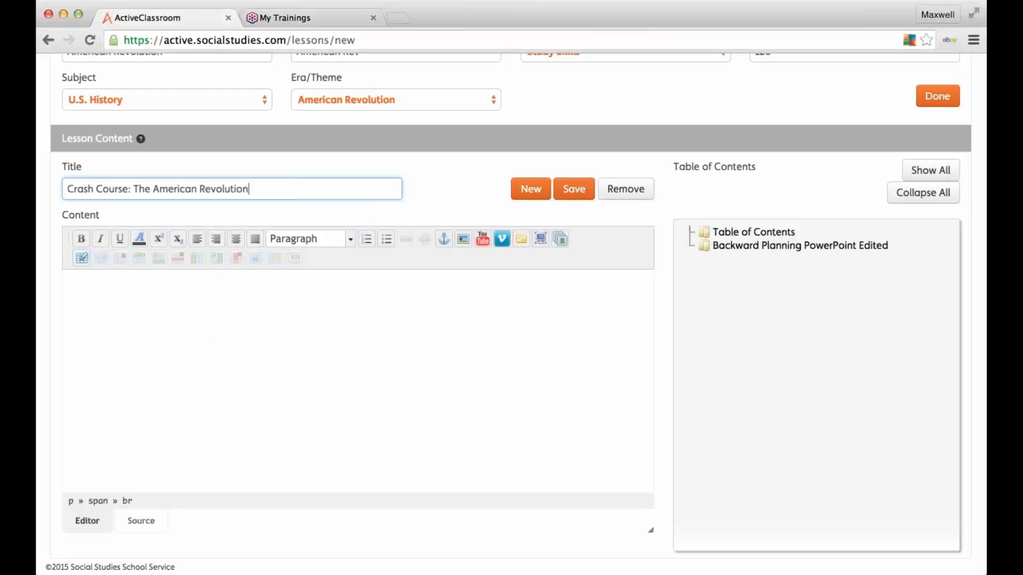
type("Instructions: Watch Video and find 1 Main Idea and 3 Supporting Evidence")
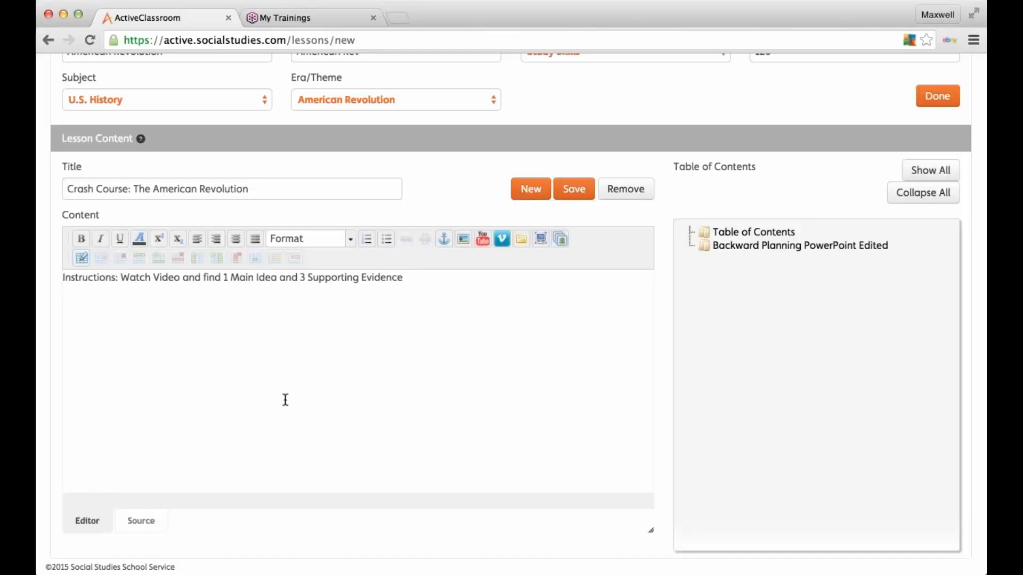
key("Return")
left_click(485, 241)
left_click(468, 282)
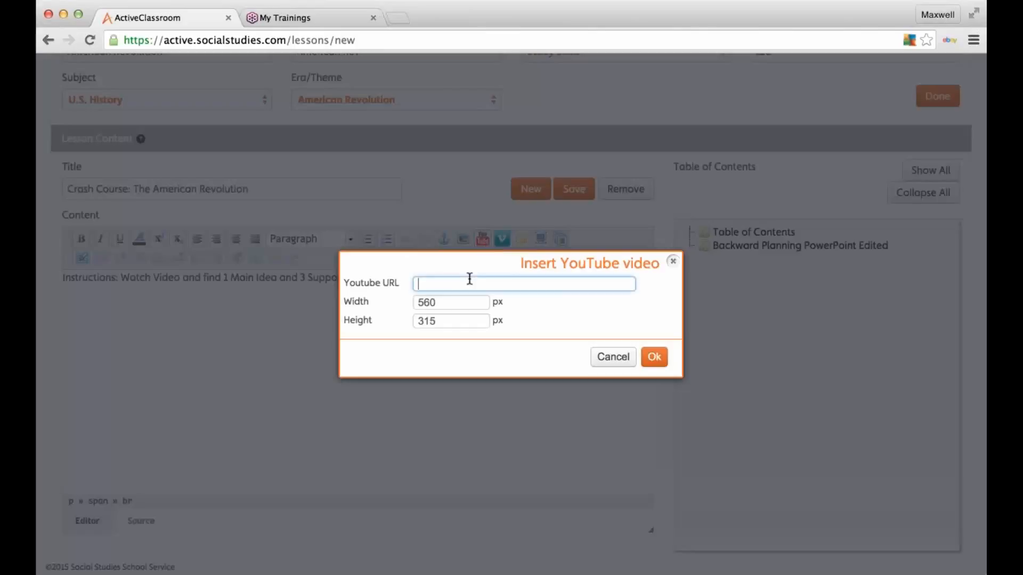
left_click(613, 357)
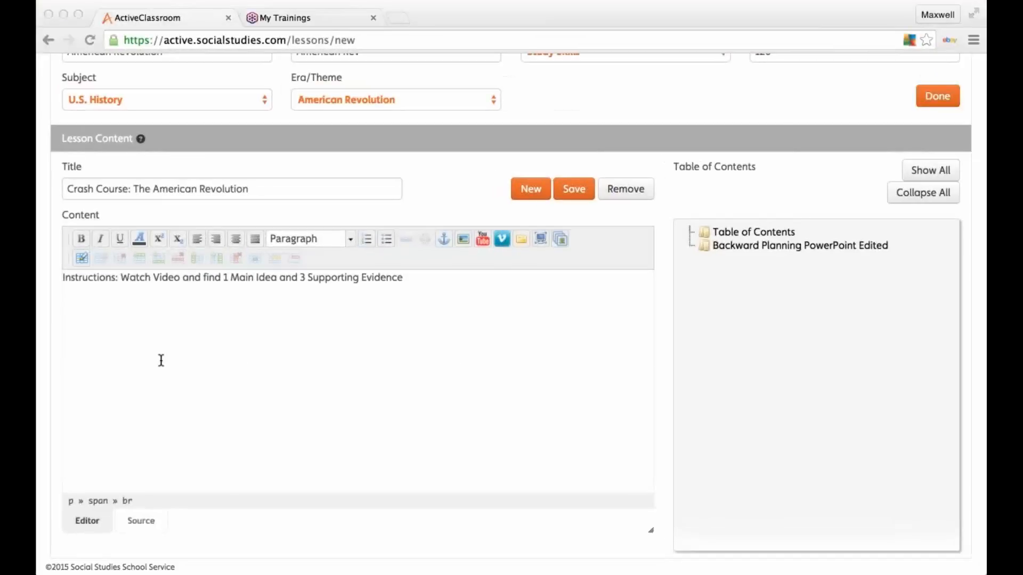
left_click(129, 357)
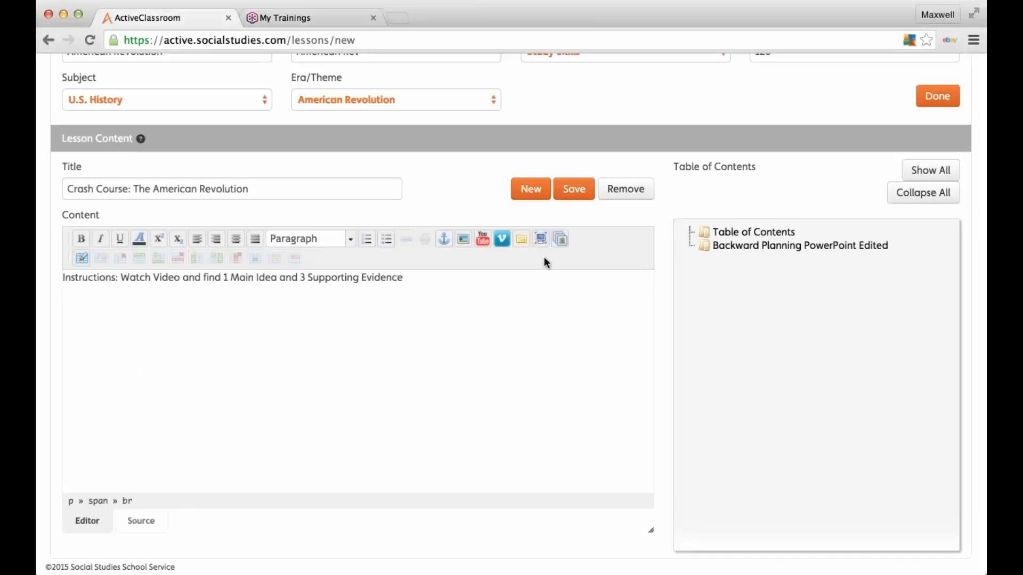
left_click(484, 239)
left_click(469, 284)
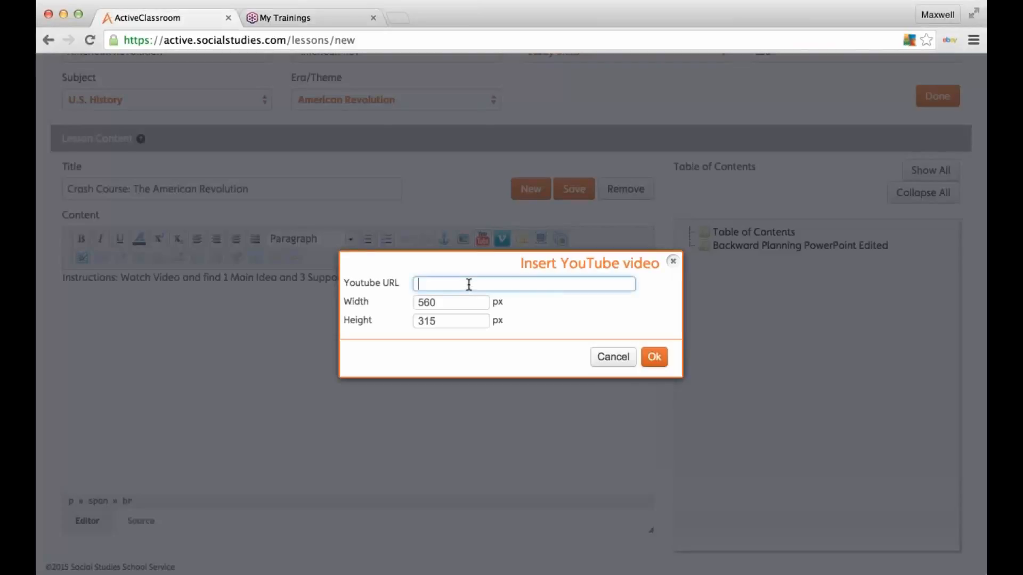
key("ctrl+v")
left_click(655, 357)
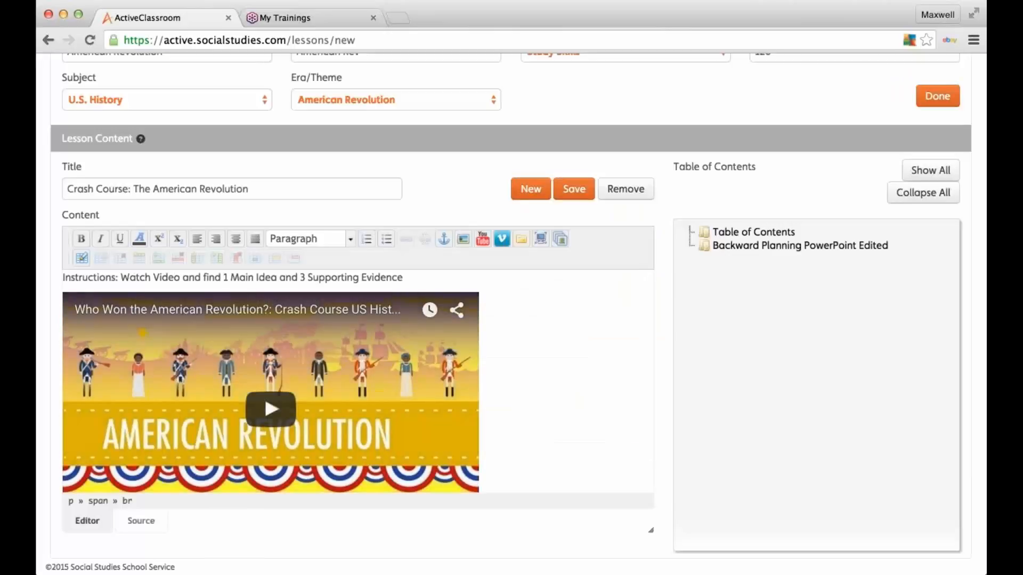
scroll(582, 395, "down", 2)
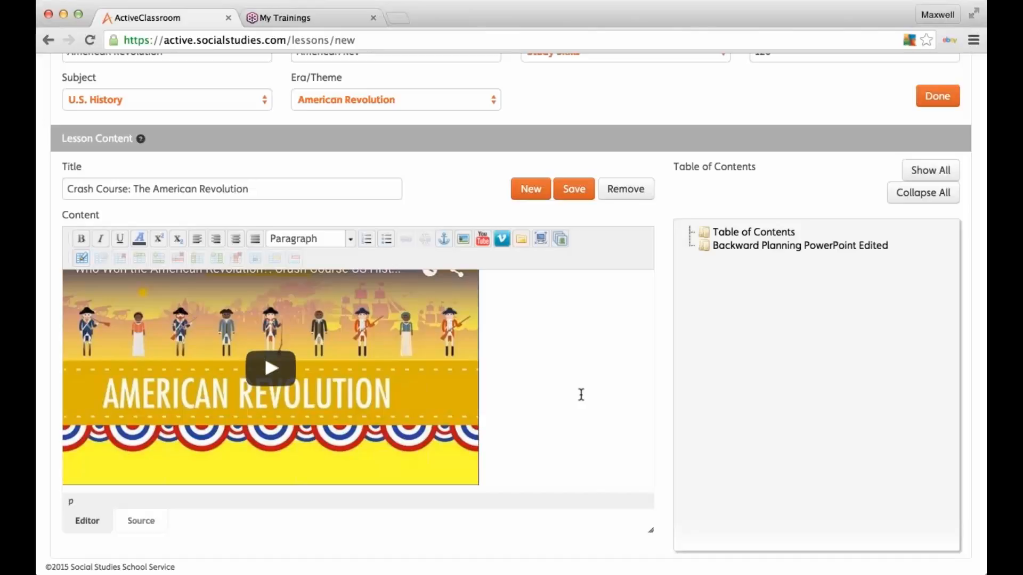
Step: Add 'Please report 3 Main Ideas' below the video, save the page, and start a new one
key("Return")
type("Pleas")
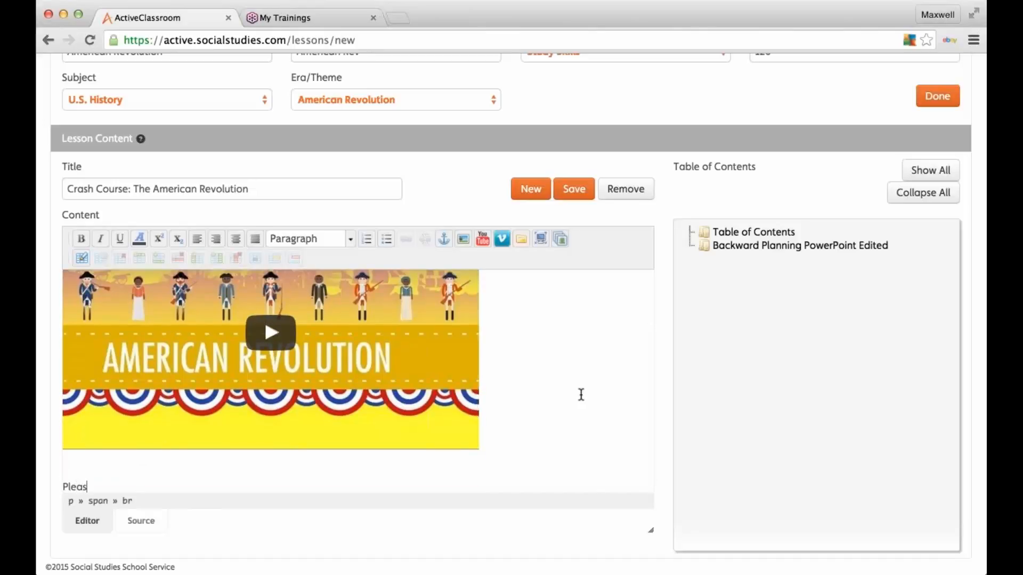
type("e report 3 Main ")
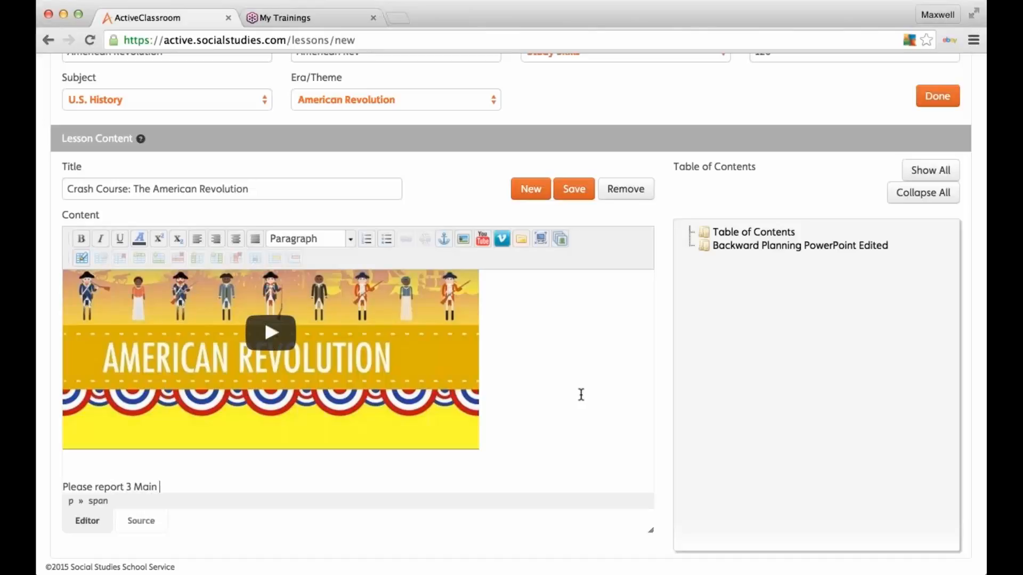
type("Ideas")
scroll(615, 377, "up", 2)
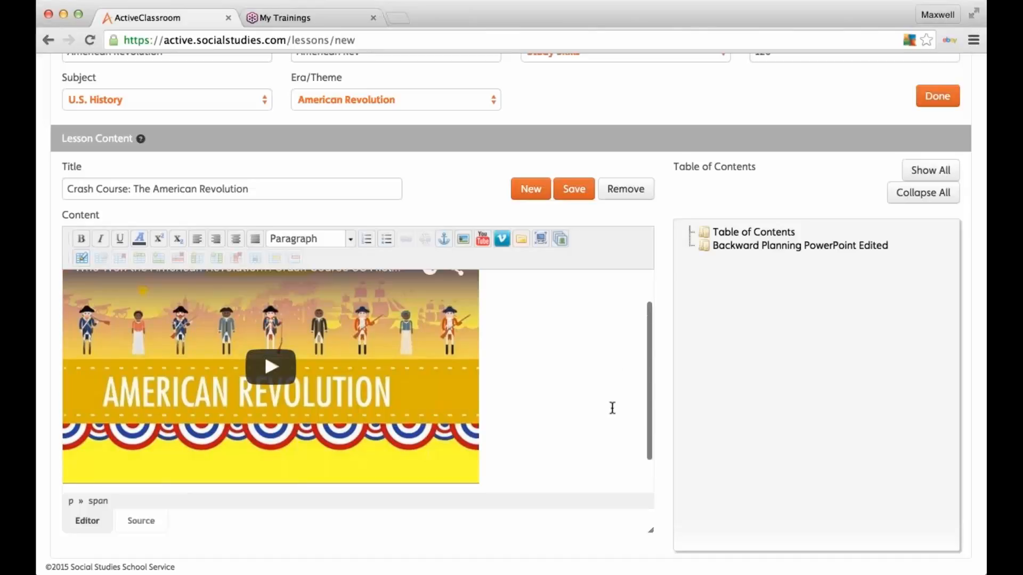
left_click(588, 200)
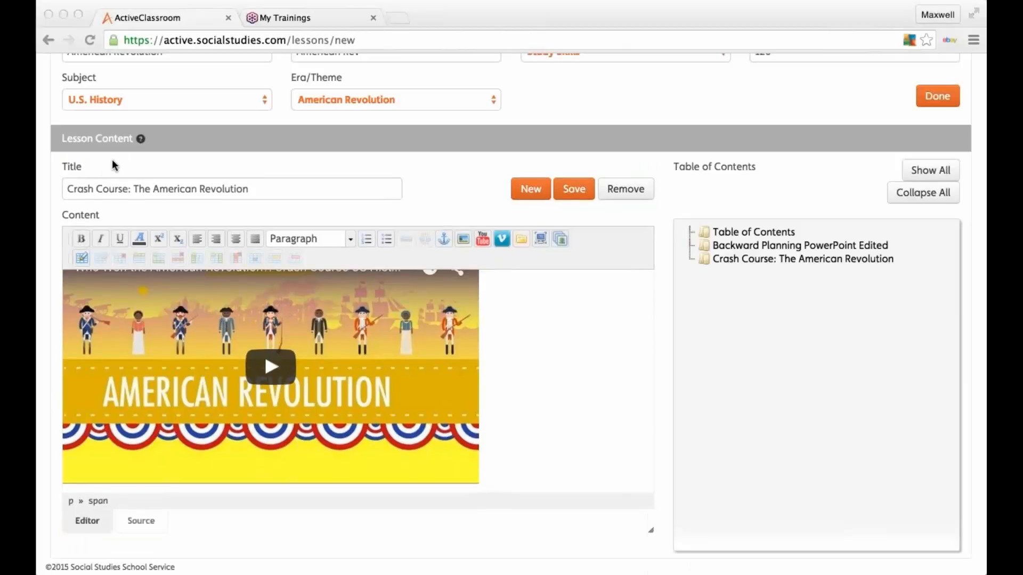
left_click(573, 189)
Step: Title the page 'Visual Analysis' and paste the Image Examiner Tools instructions into its content
left_click(530, 189)
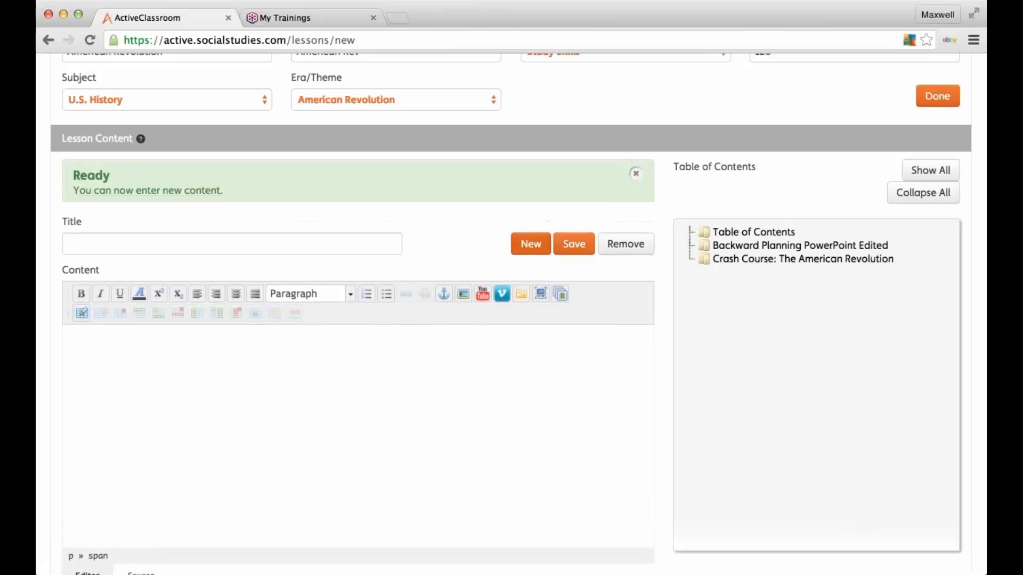
left_click(147, 258)
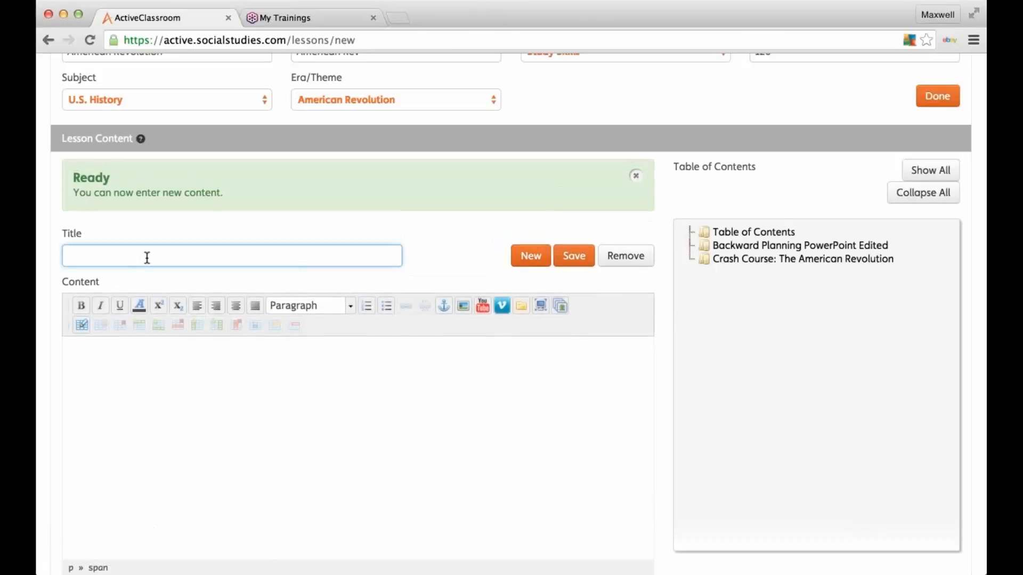
type("Visual Analysis")
left_click(228, 416)
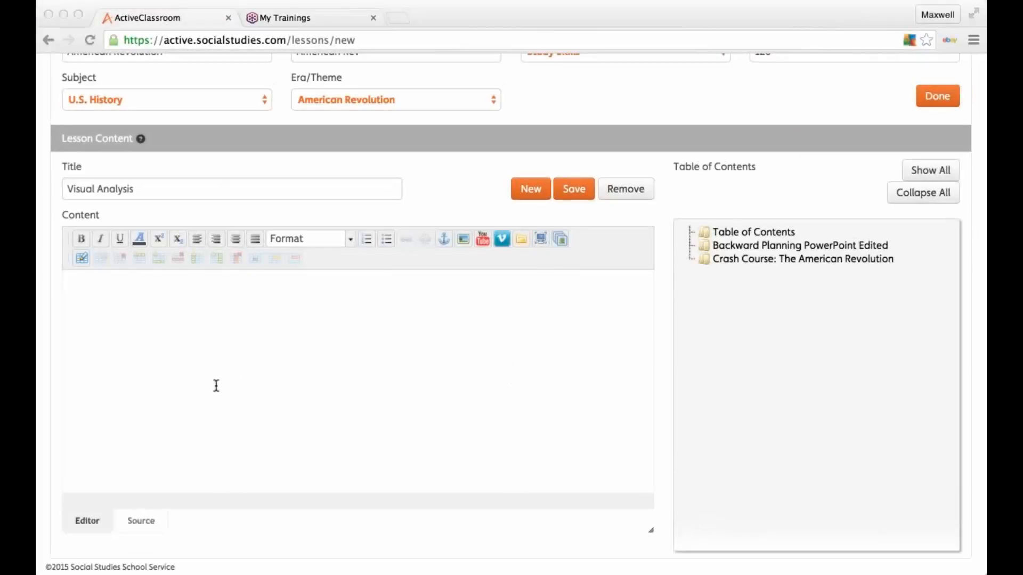
left_click(98, 331)
type("Instructions: Use the Image Examiner Tools to dig into the visual")
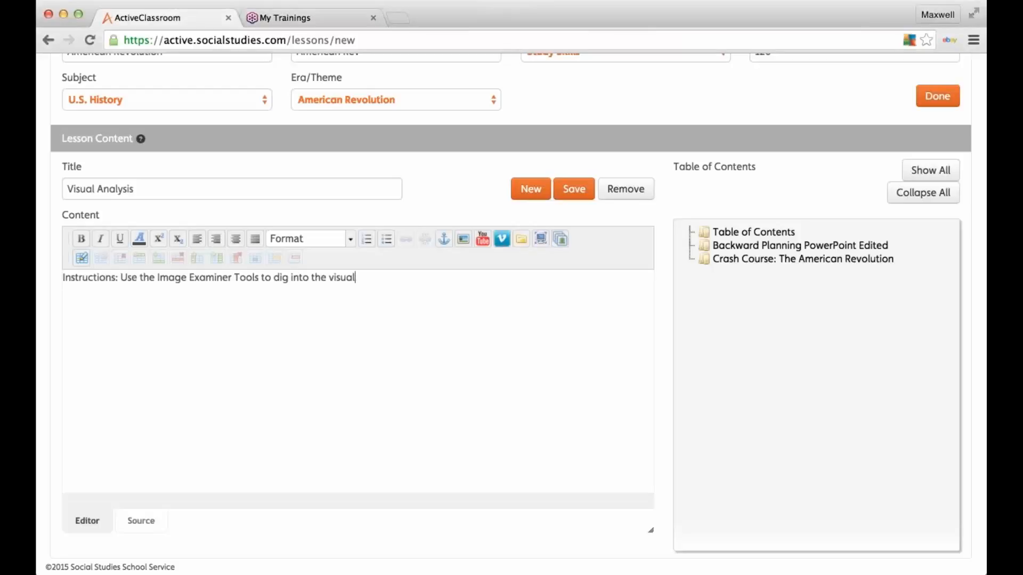
Step: Open the Insert gallery images dialog and browse the saved files
left_click(564, 241)
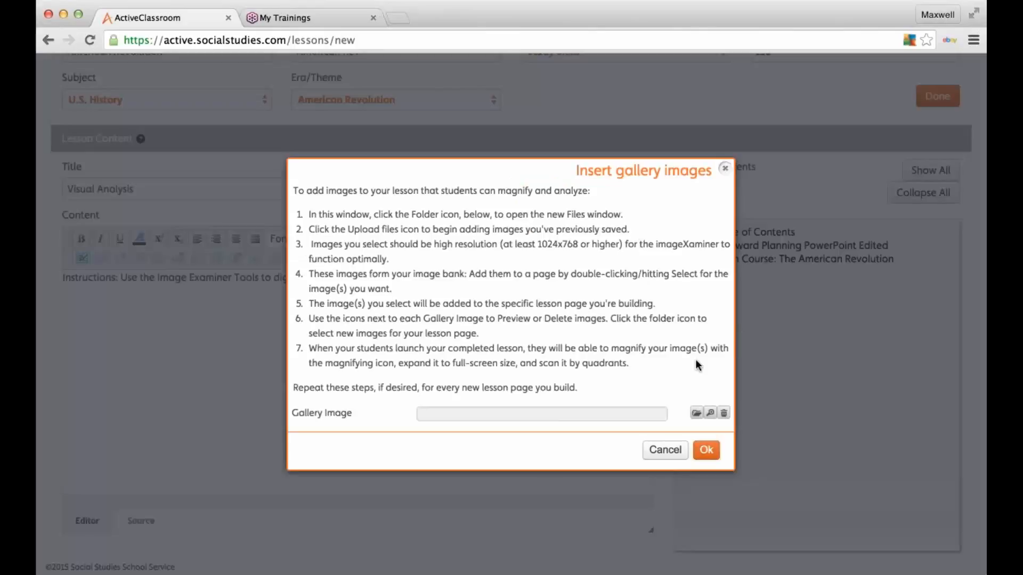
left_click(695, 414)
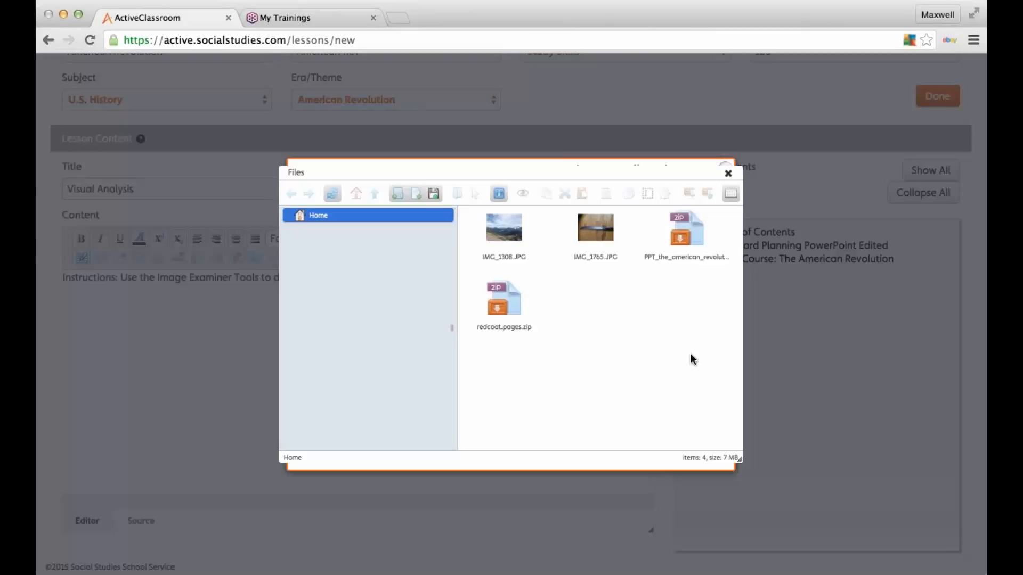
Step: Set IMG_1765.JPG as the first gallery image and preview it
left_click(608, 228)
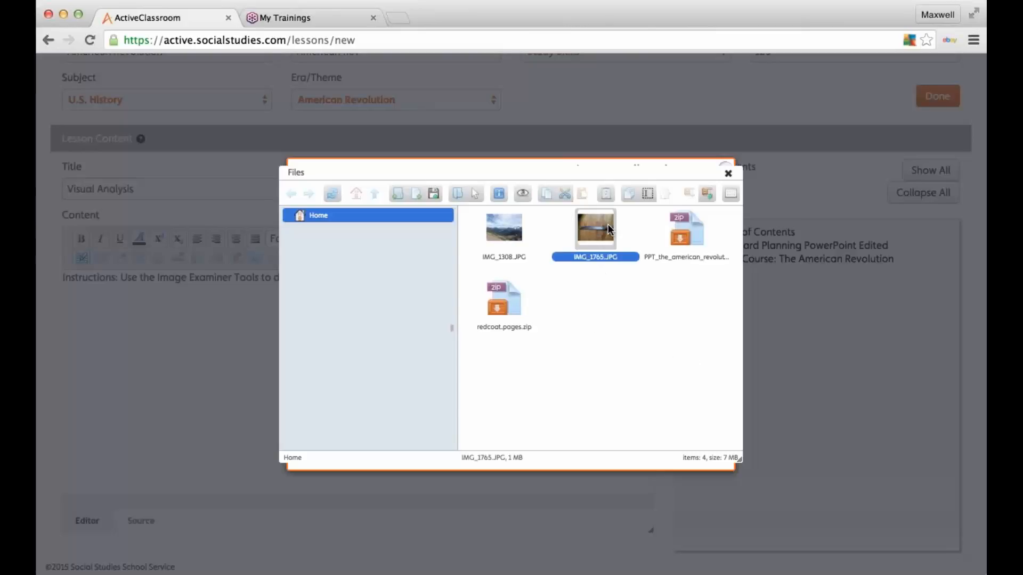
double_click(608, 223)
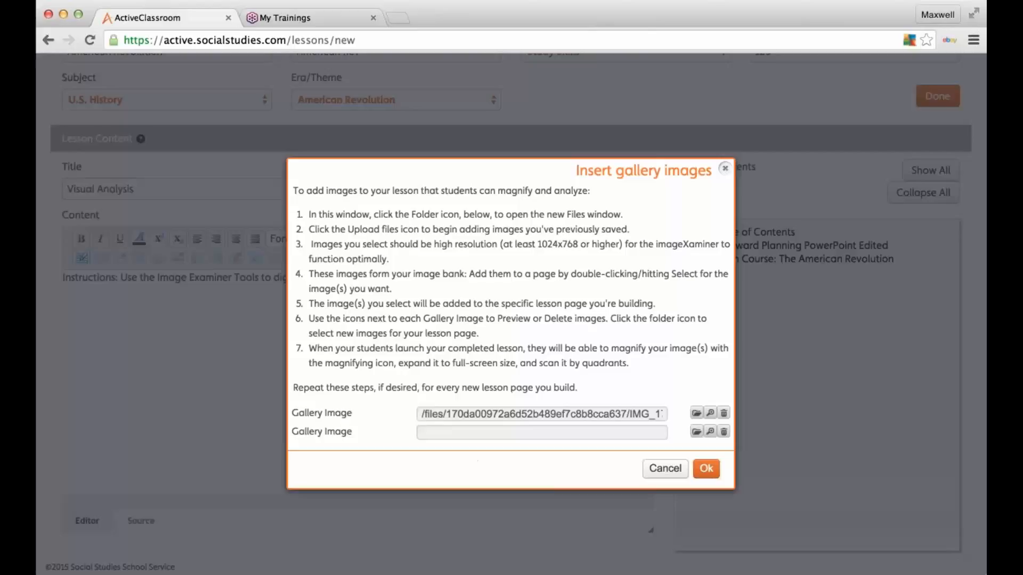
left_click(709, 414)
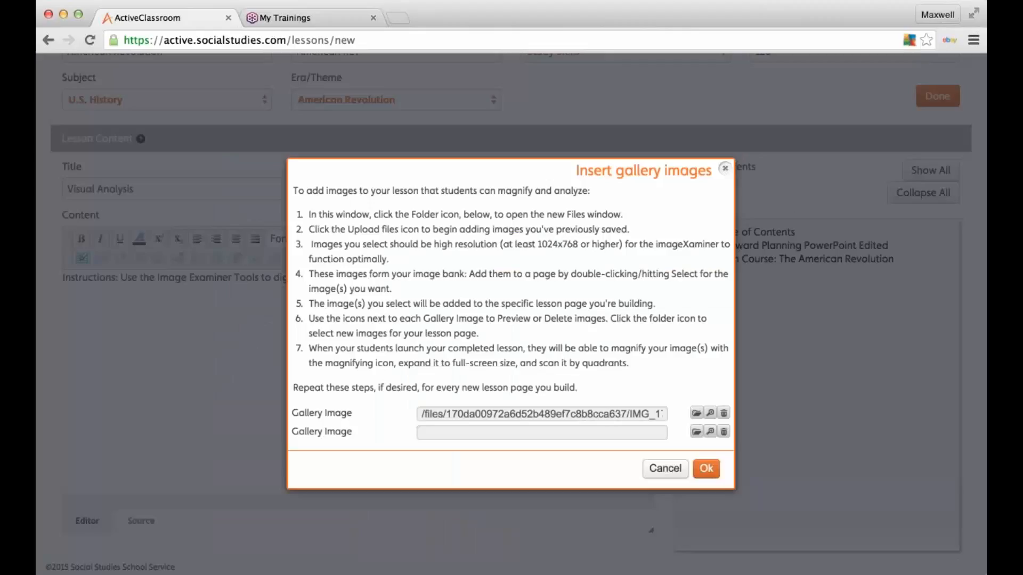
left_click(976, 270)
Step: Insert the gallery image, save the Visual Analysis page, and start a new blank page
left_click(706, 468)
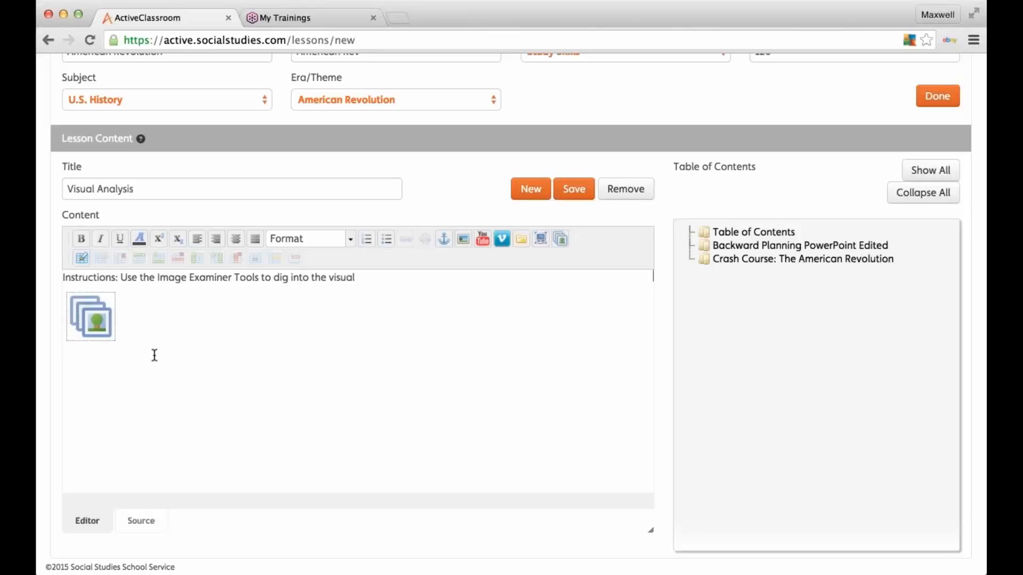
left_click(559, 188)
left_click(576, 190)
left_click(576, 190)
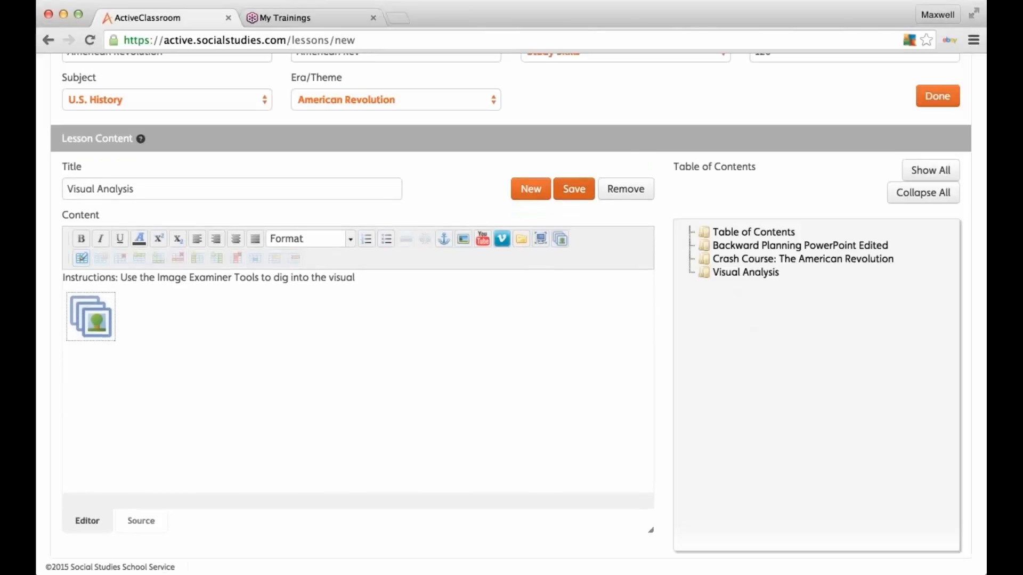
left_click(535, 190)
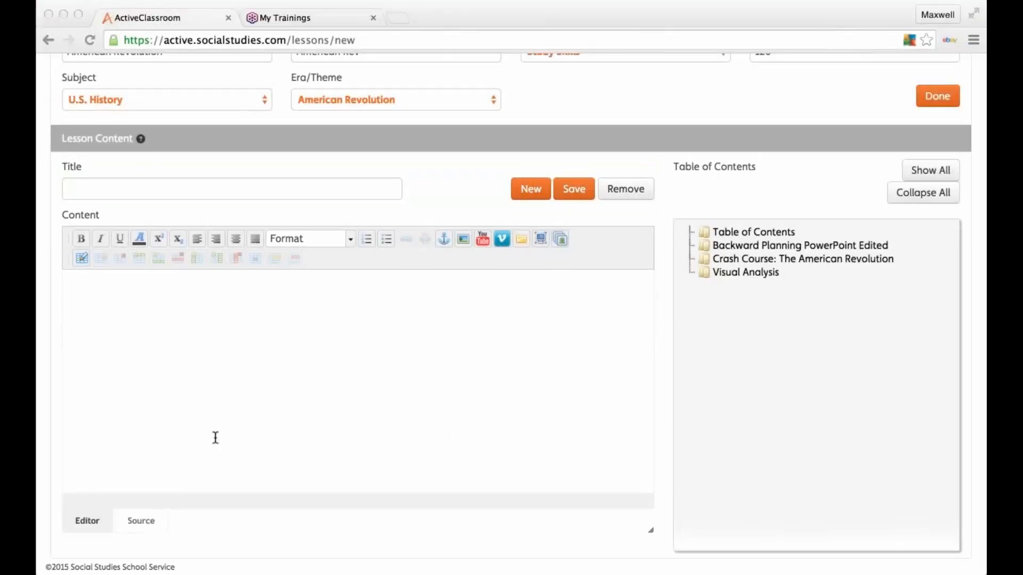
Step: Paste the title 'Primary Source Reading Declaration of Independence' into the new page
left_click(142, 188)
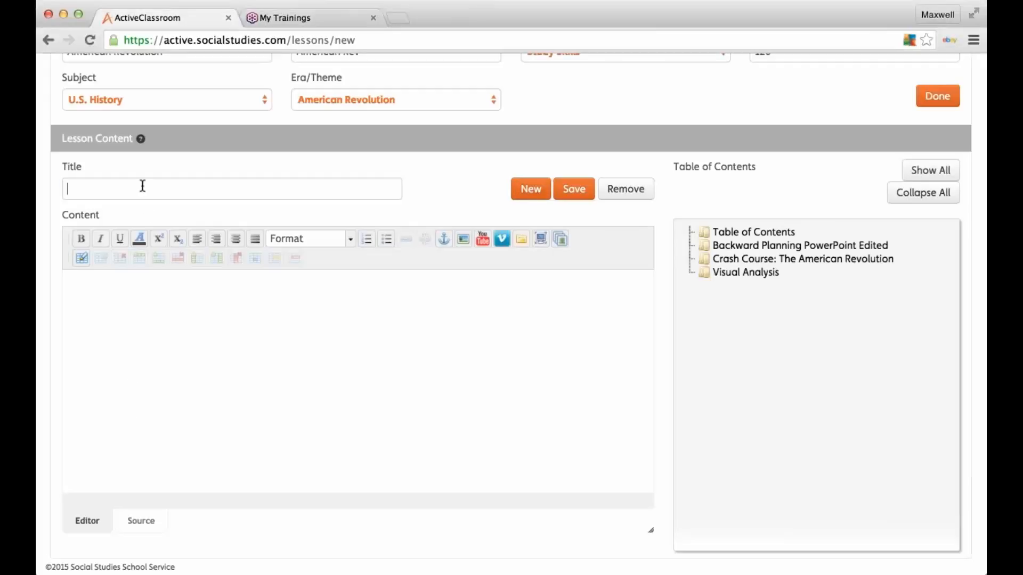
type("Primary Source Reading Declaration of Independence")
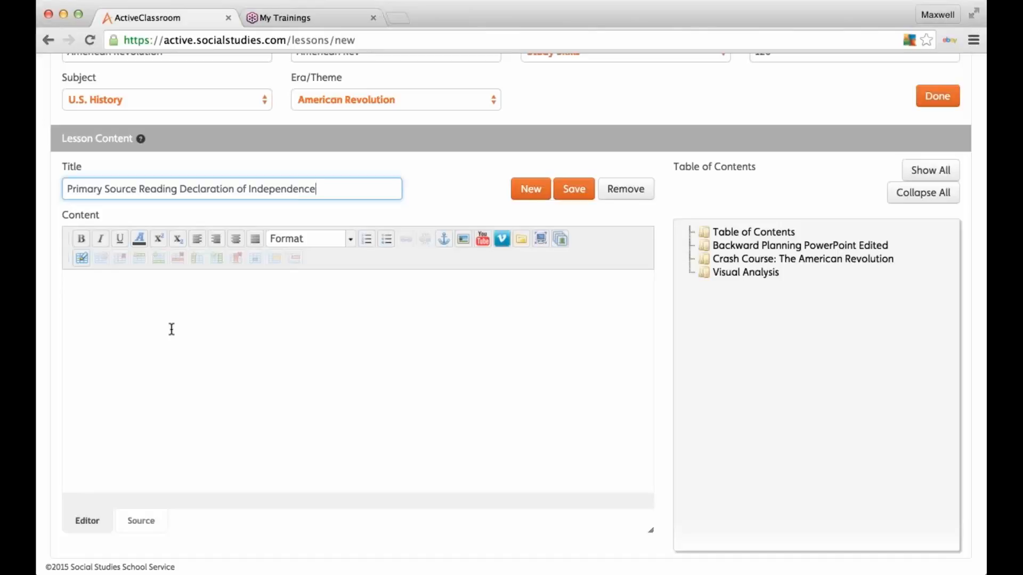
left_click(171, 330)
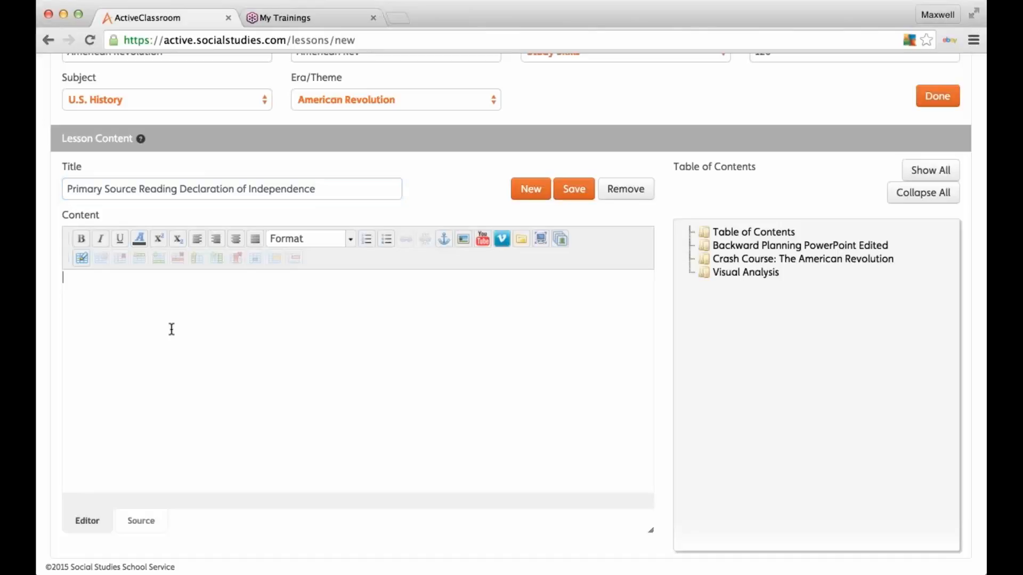
Step: Paste the Declaration transcription with highlighting instructions above it, remove blank lines, and save
key("super+v")
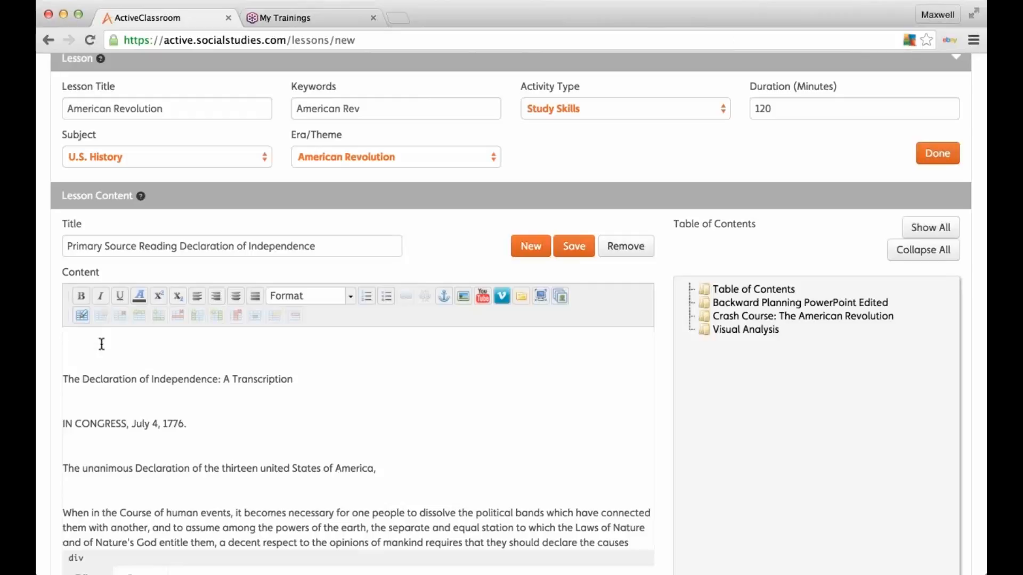
type("Instructions: Please highlight the Economic, Political and Social Aspects of the Declaration of Independence")
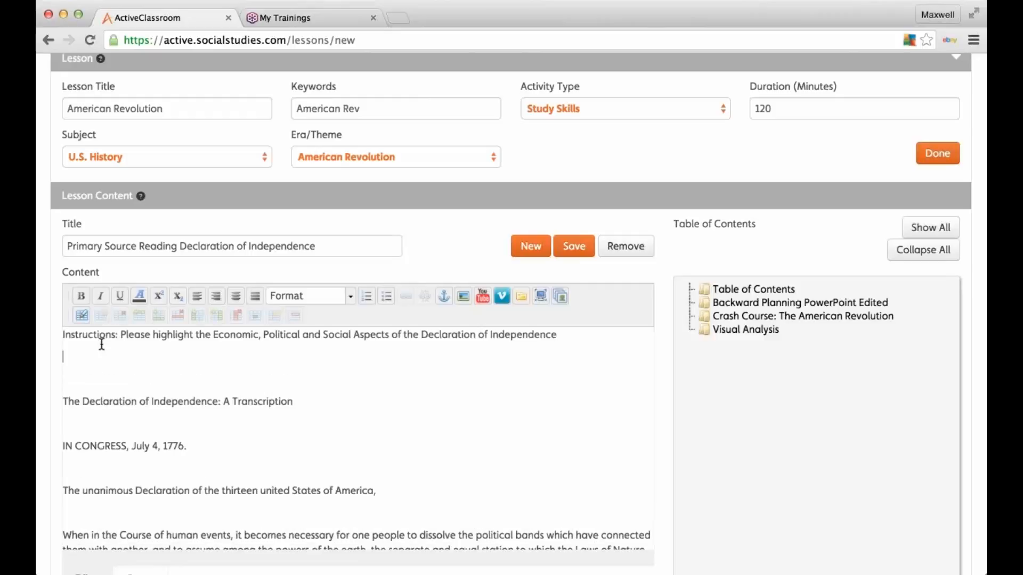
key("Delete")
key("BackSpace")
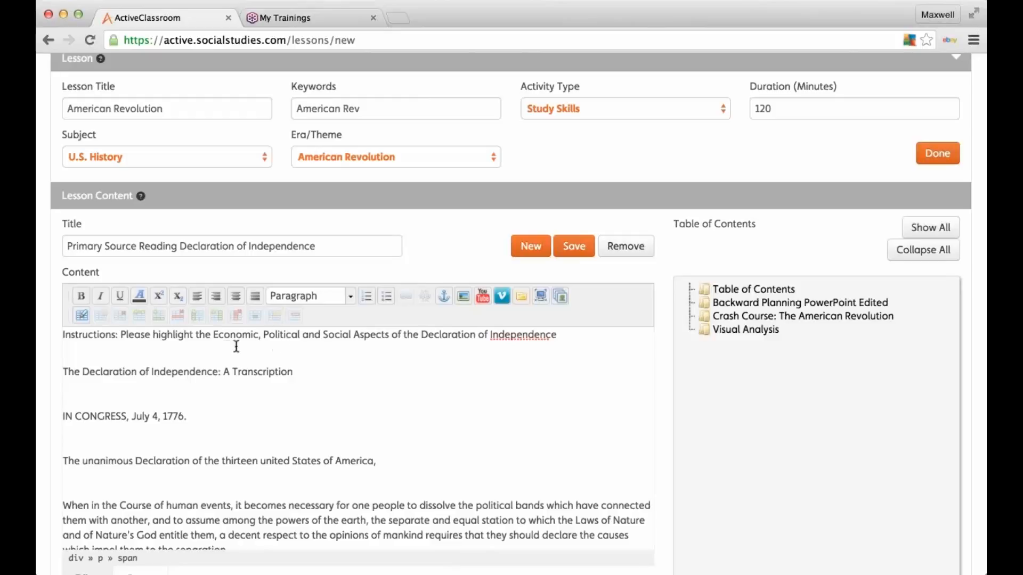
left_click_drag(213, 335, 275, 334)
left_click(411, 391)
left_click(575, 247)
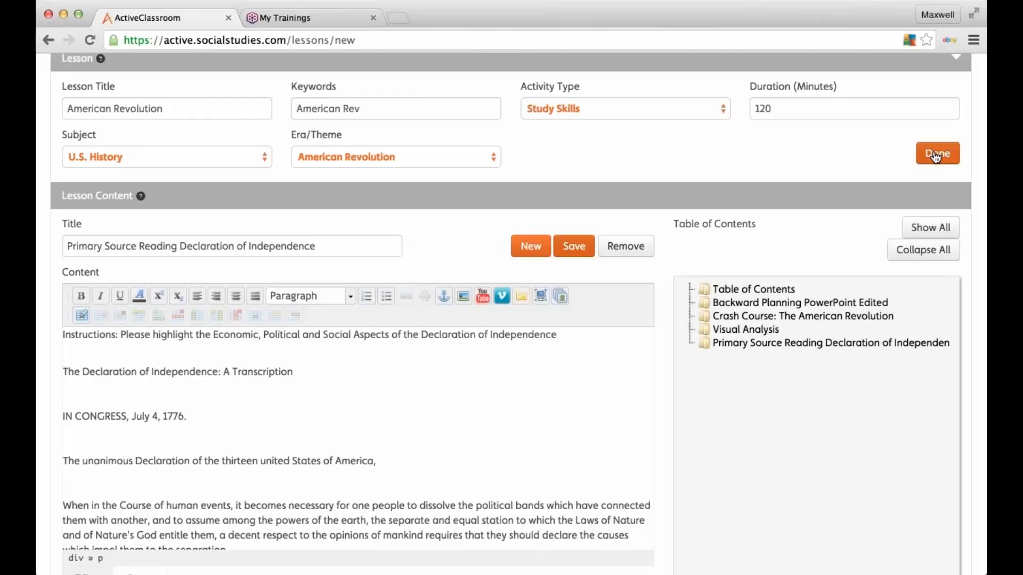
Step: Save the whole American Revolution lesson and return to the top of the edit page
left_click(935, 156)
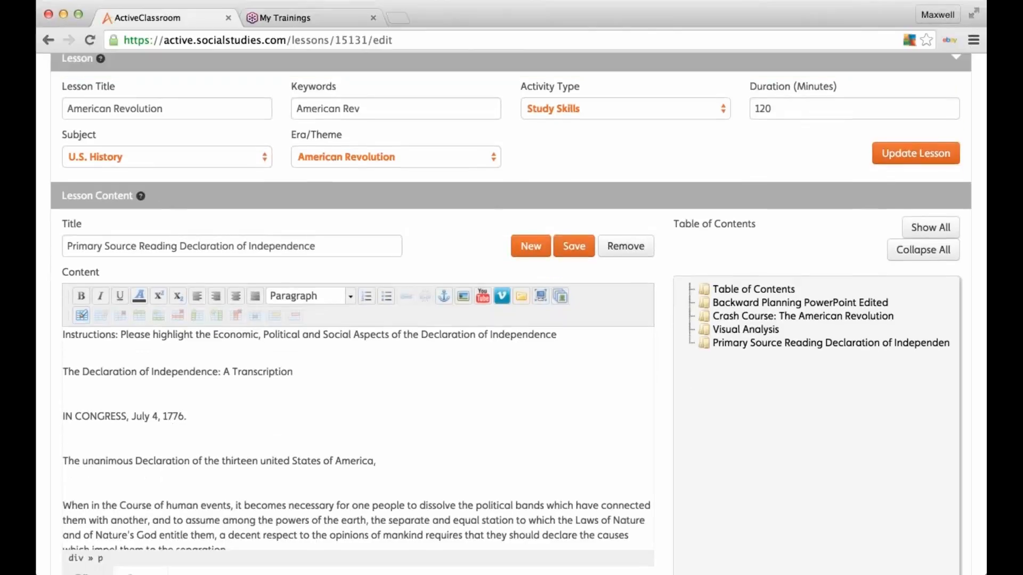
scroll(511, 314, "up", 5)
Step: On Find Activities, clear the search filters and list only My Lessons
left_click(126, 101)
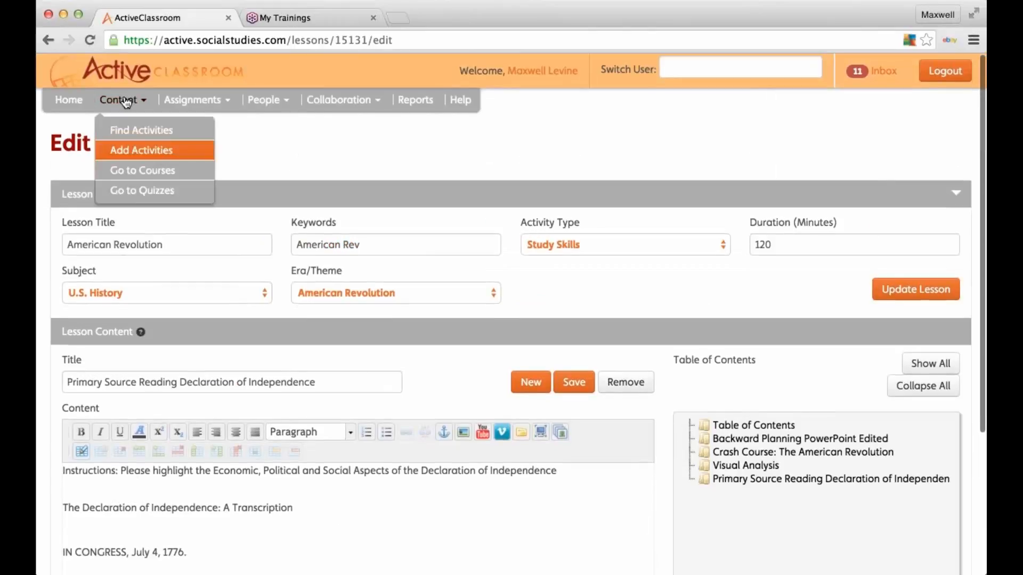
left_click(141, 130)
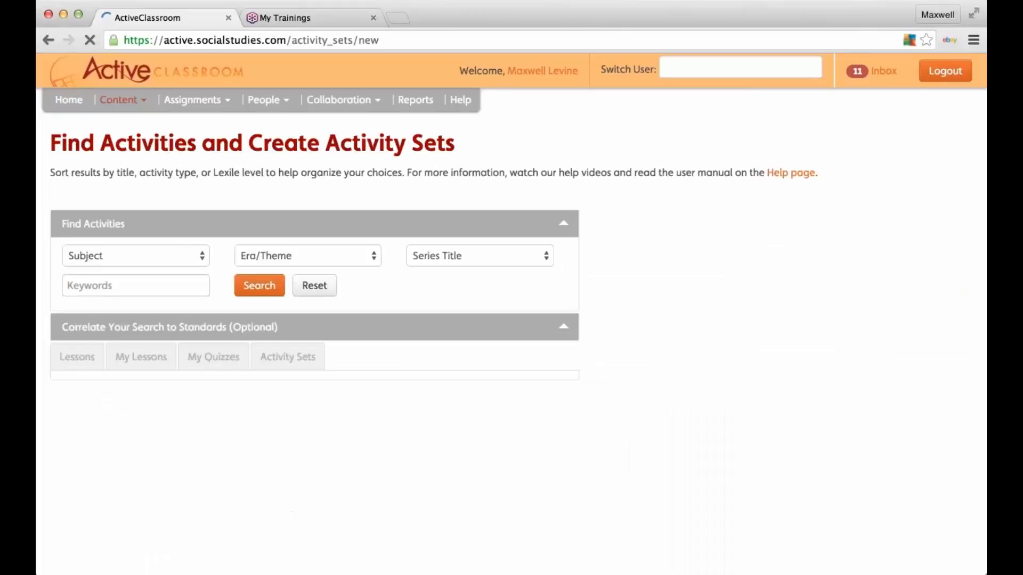
left_click(333, 285)
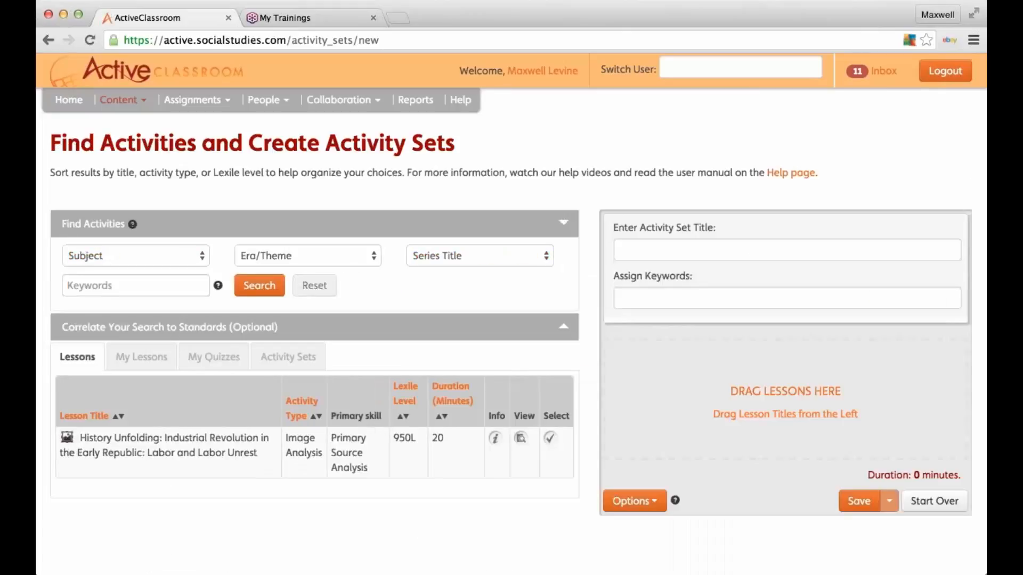
left_click(142, 356)
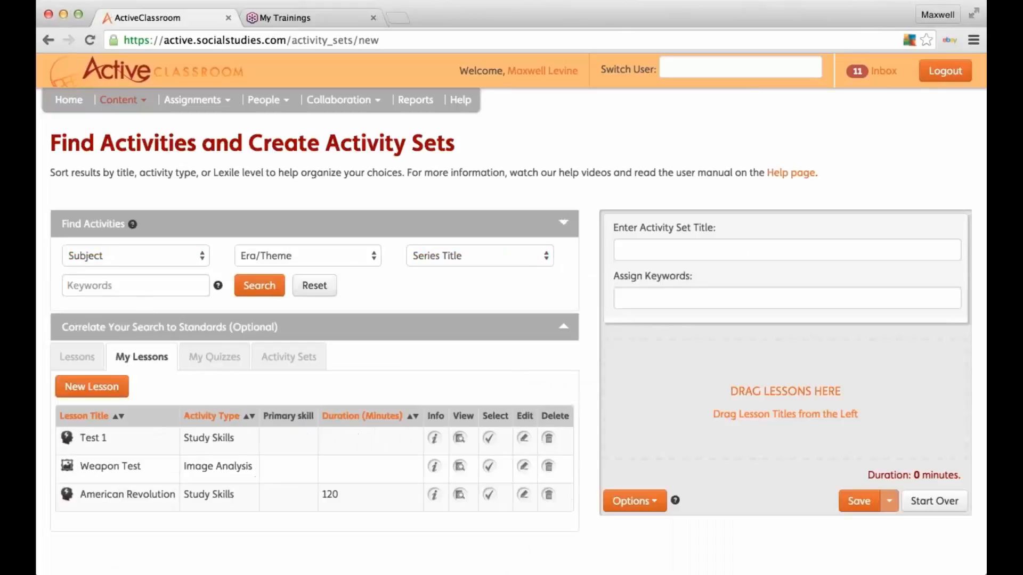
scroll(88, 350, "down", 1)
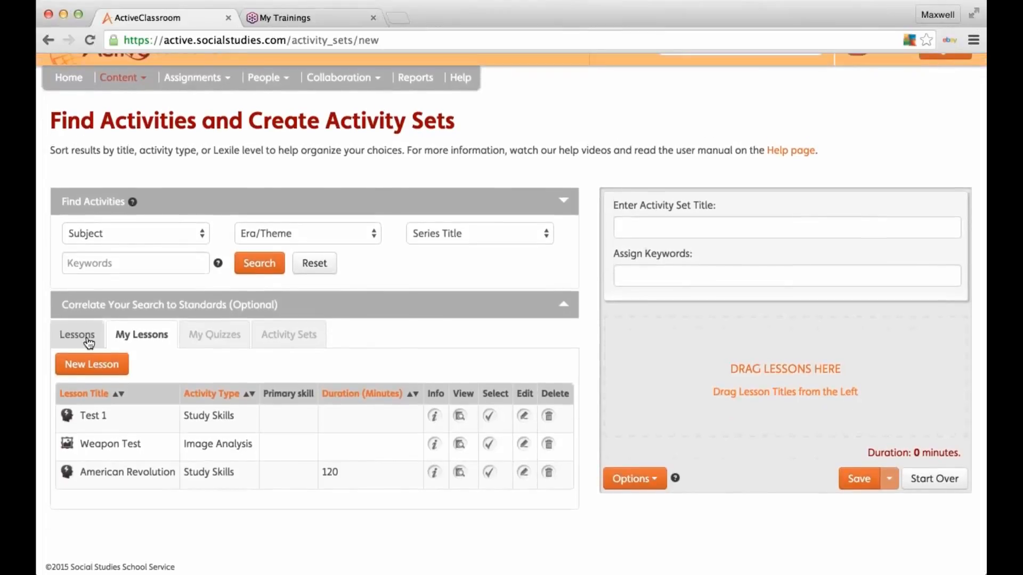
left_click(87, 335)
left_click(134, 74)
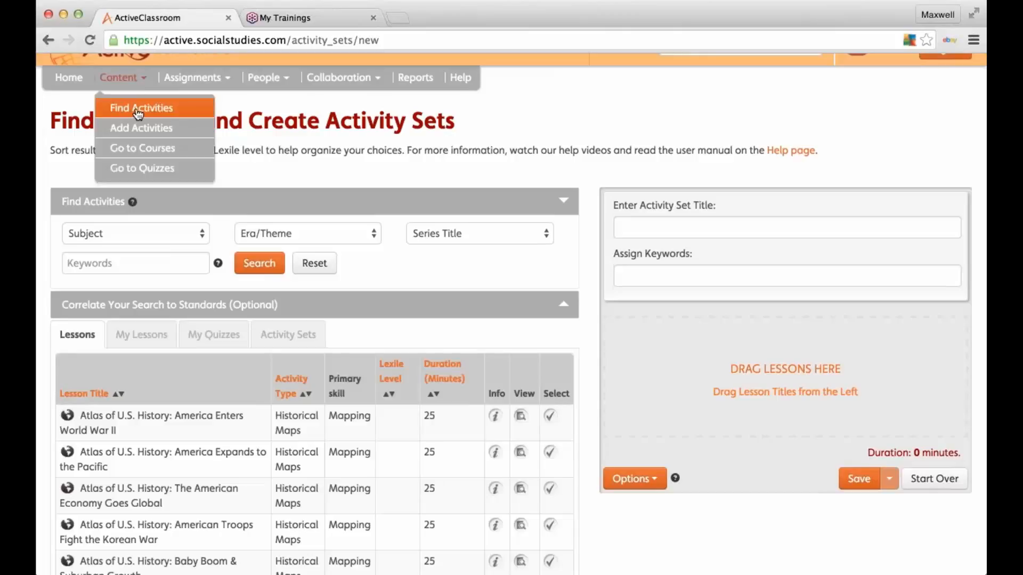
left_click(68, 332)
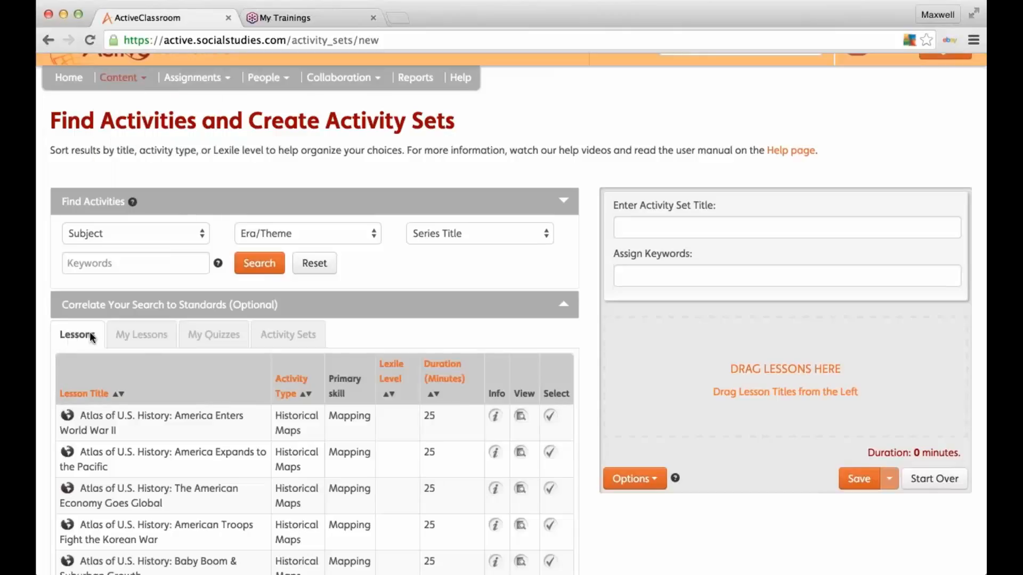
left_click(149, 335)
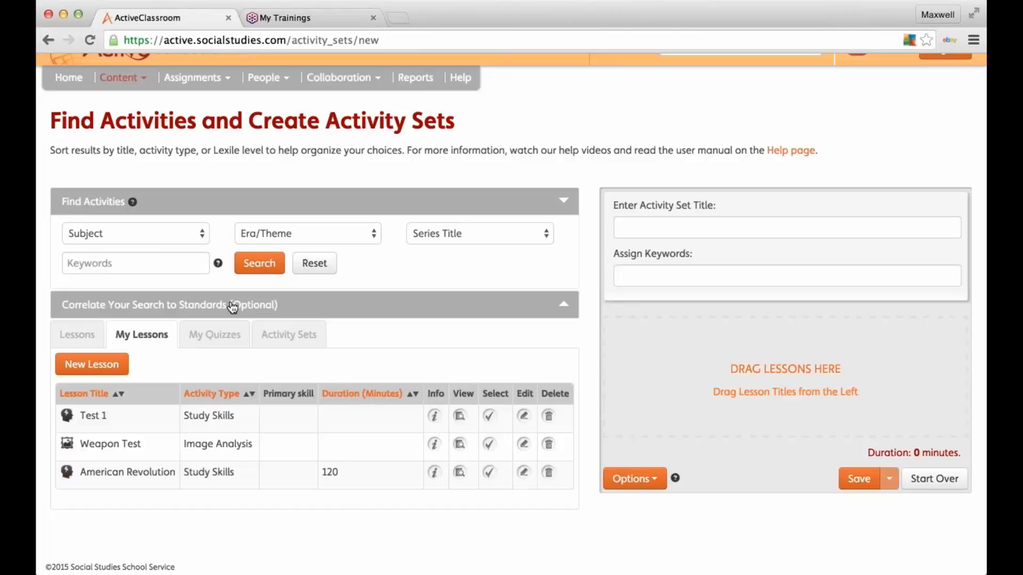
Step: Filter the lessons by U.S. History subject and American Revolution era and search
left_click(177, 232)
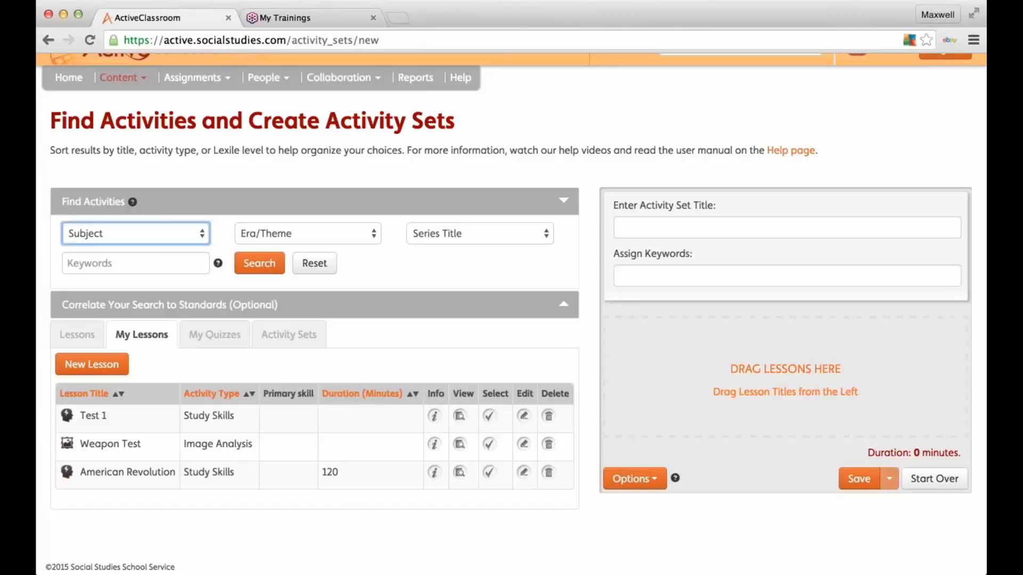
left_click(147, 320)
left_click(322, 242)
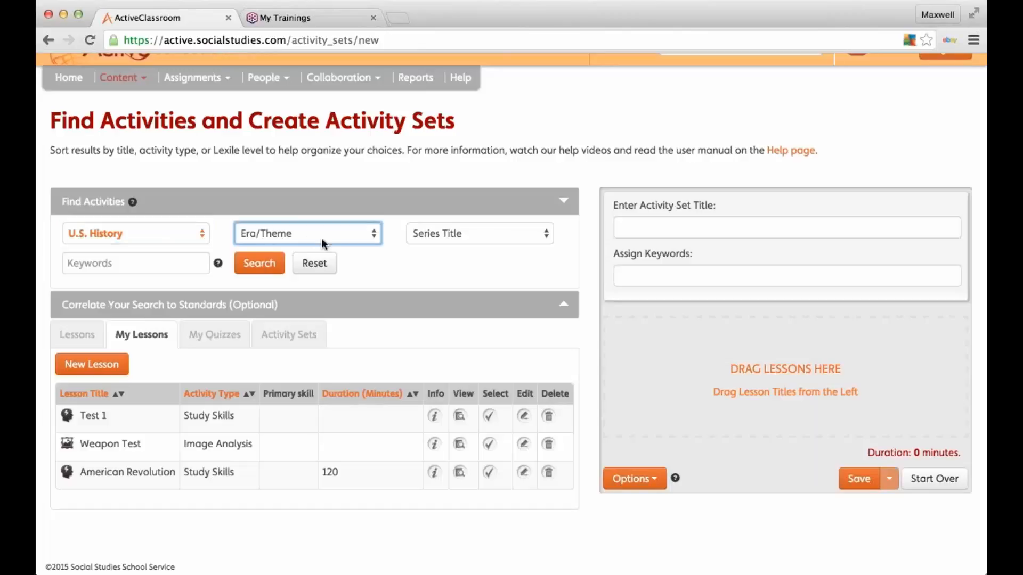
left_click(327, 289)
left_click(260, 263)
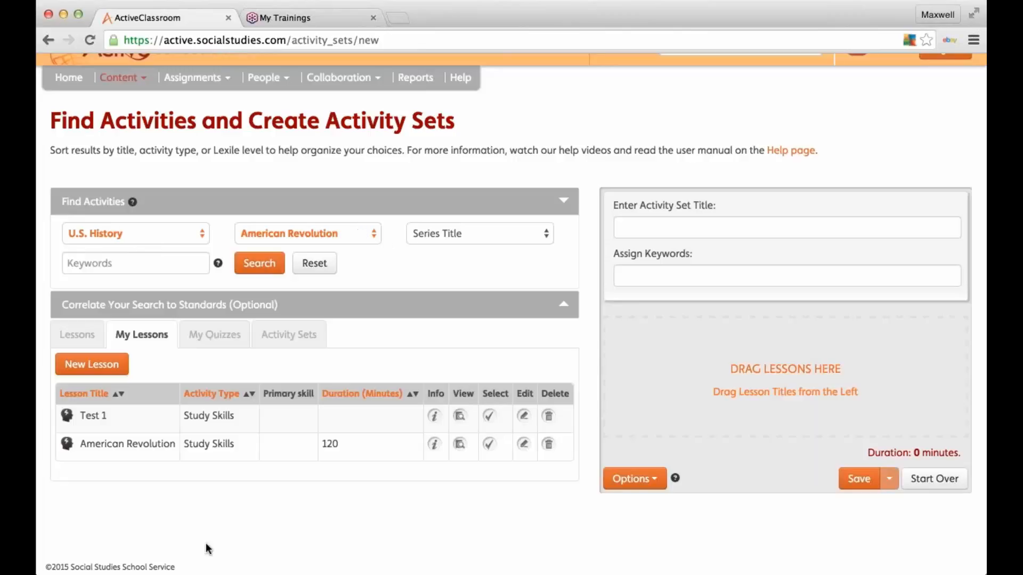
Step: Reset the filters, search the keyword 'American Rev', and preview the American Revolution lesson
left_click(319, 262)
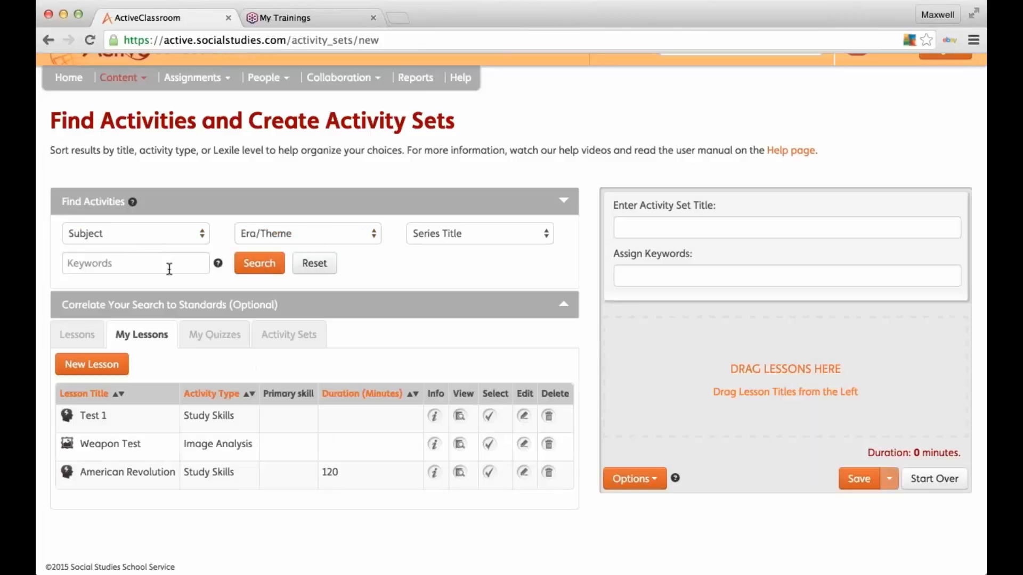
left_click(102, 264)
type("American")
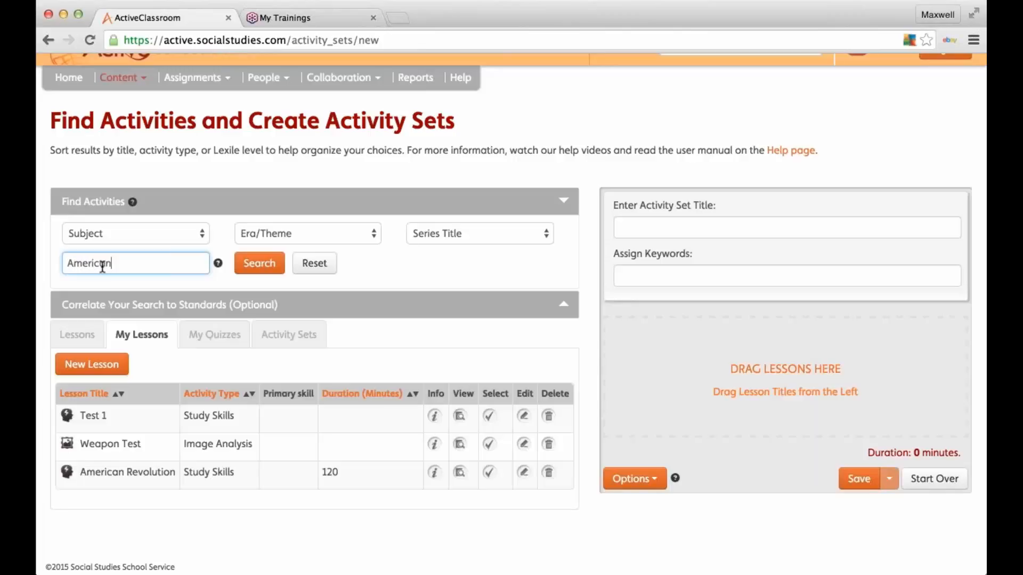
type(" Rev")
key("Return")
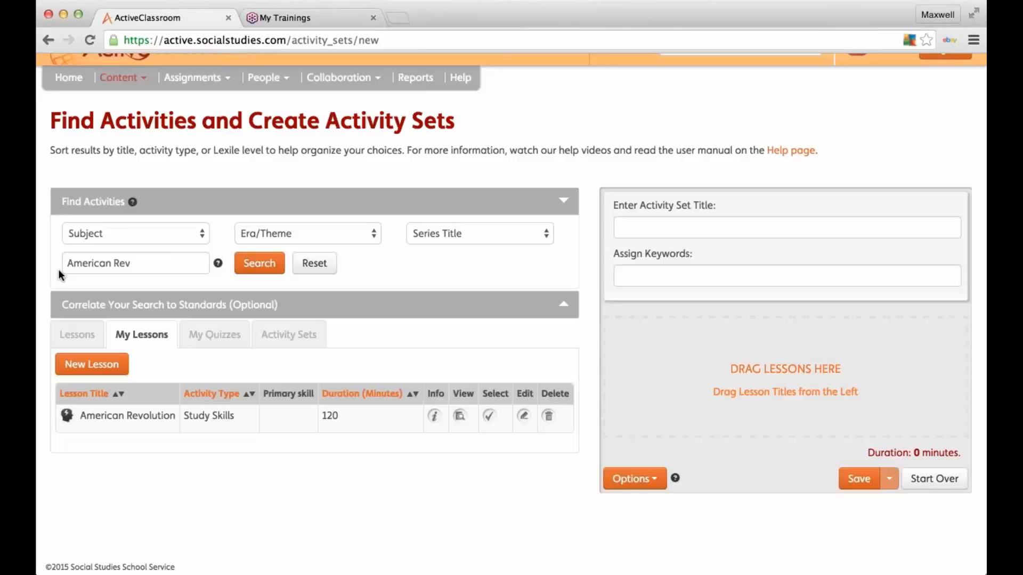
left_click(459, 416)
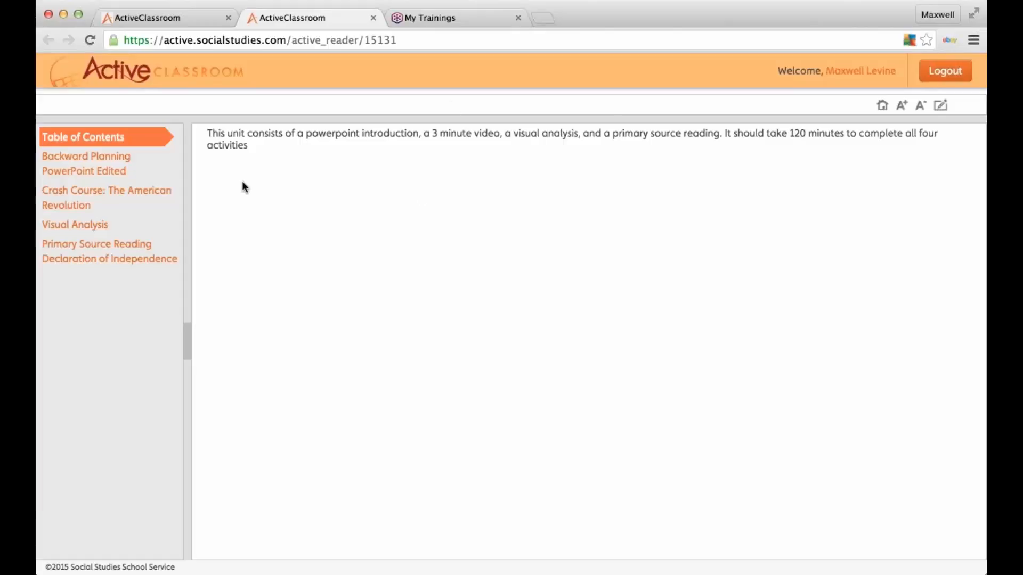
Step: Download the Backward Planning PowerPoint, play then pause the Crash Course video, and open Visual Analysis
left_click(104, 160)
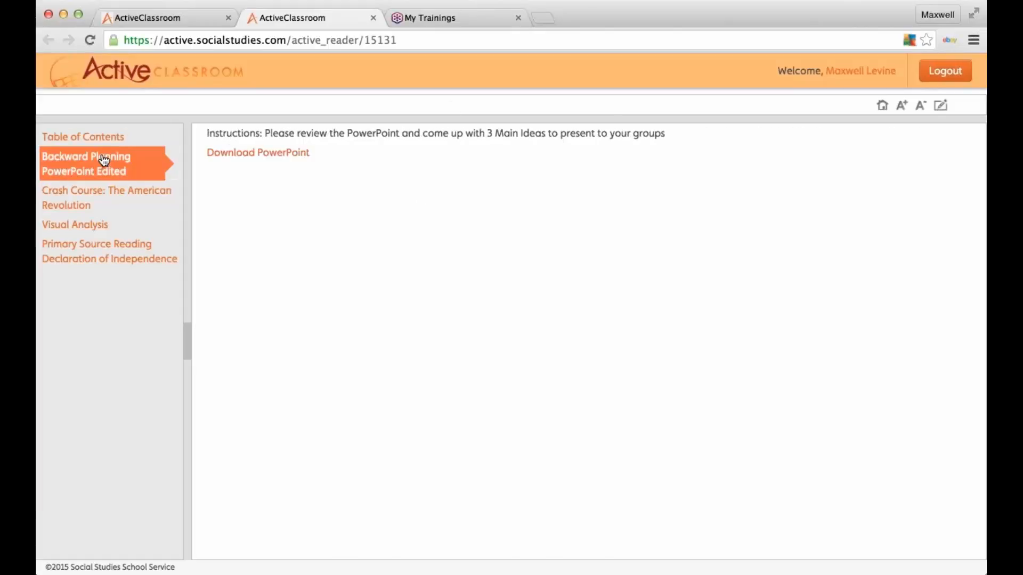
left_click(286, 153)
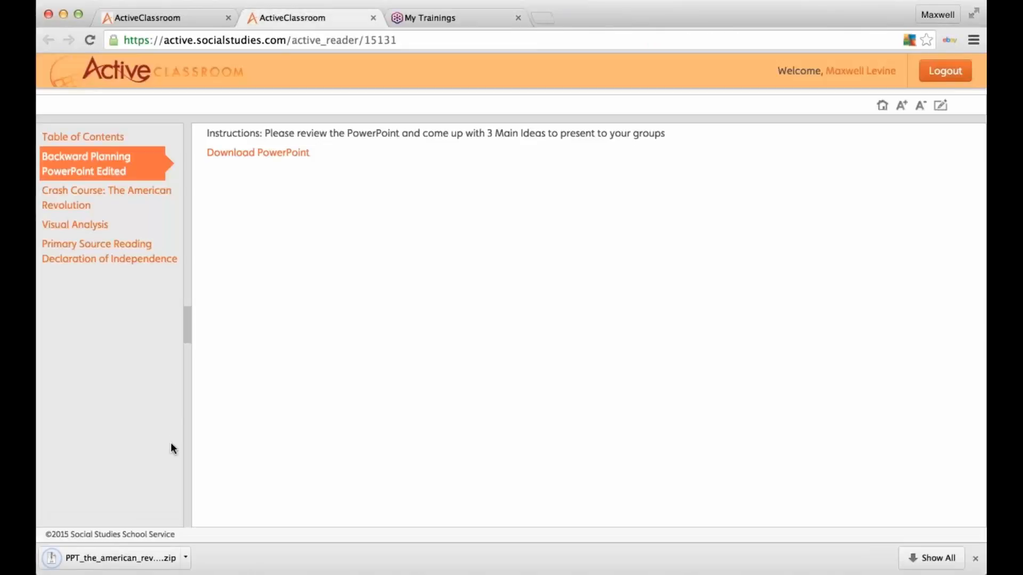
left_click(129, 197)
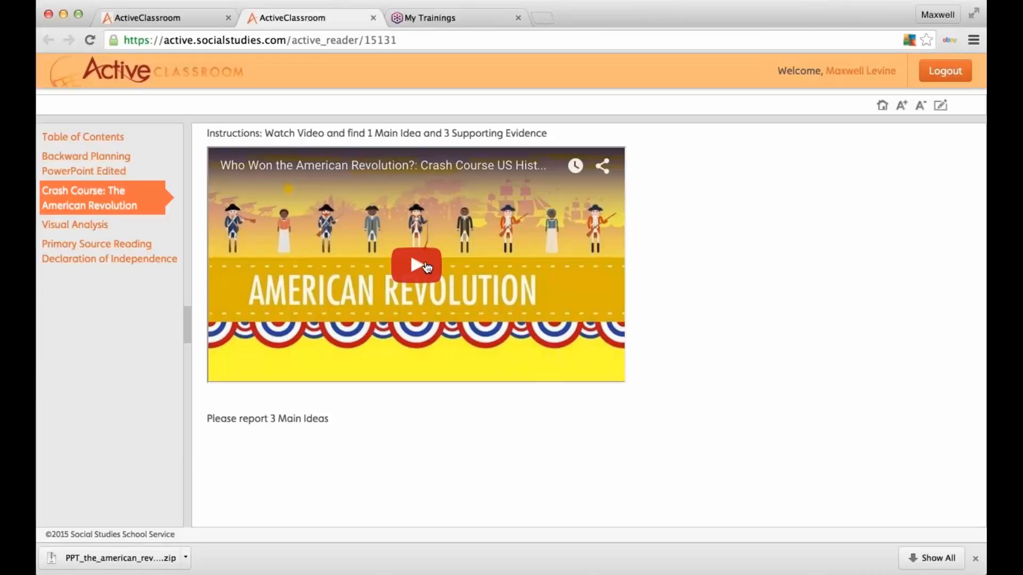
left_click(426, 266)
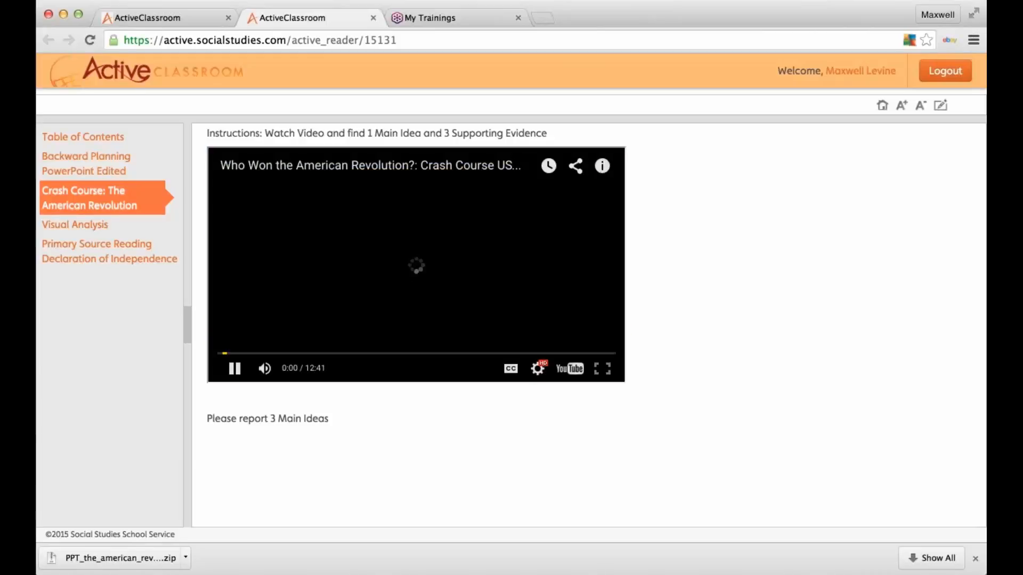
left_click(235, 369)
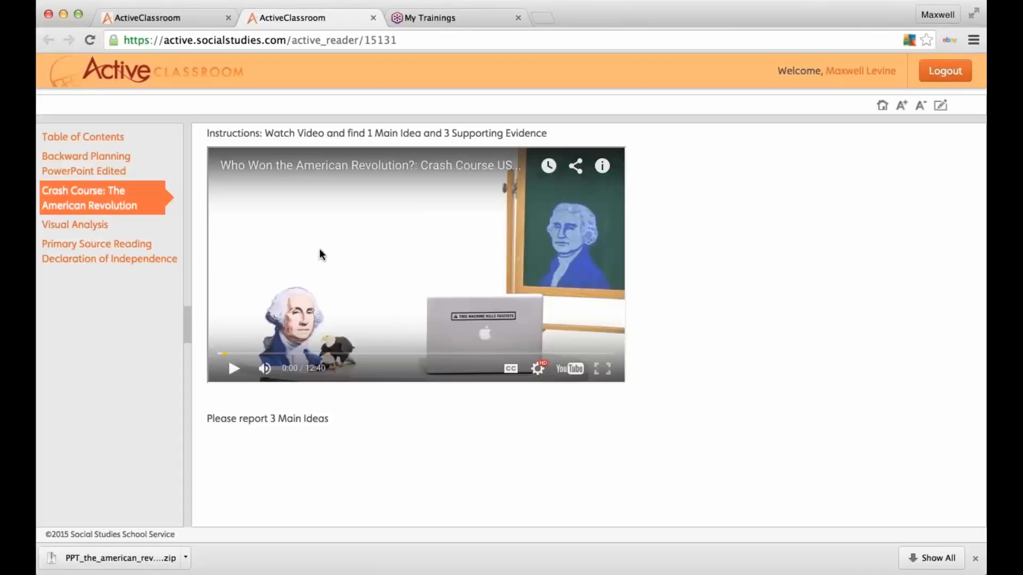
left_click(235, 370)
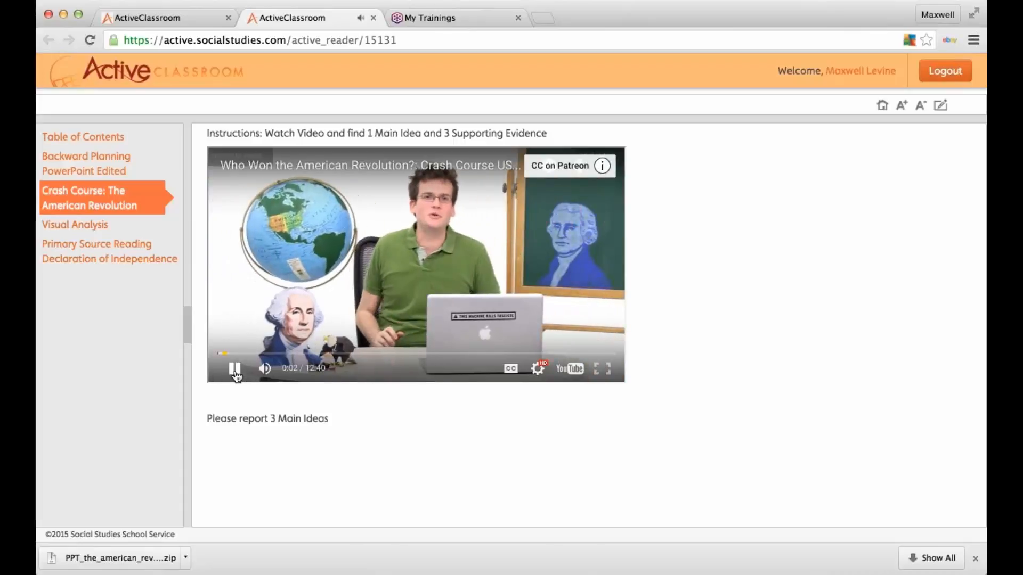
left_click(234, 370)
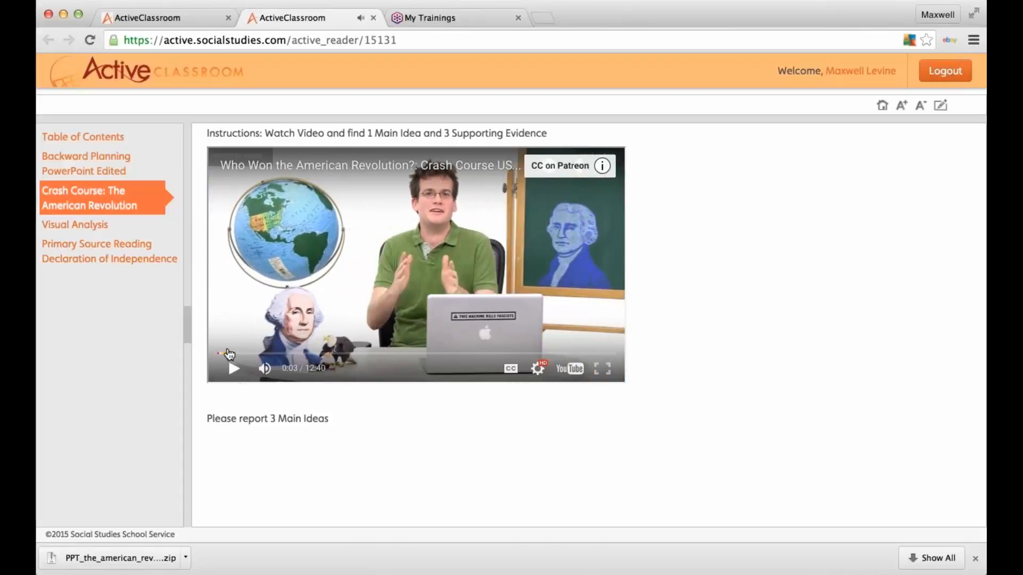
left_click(94, 227)
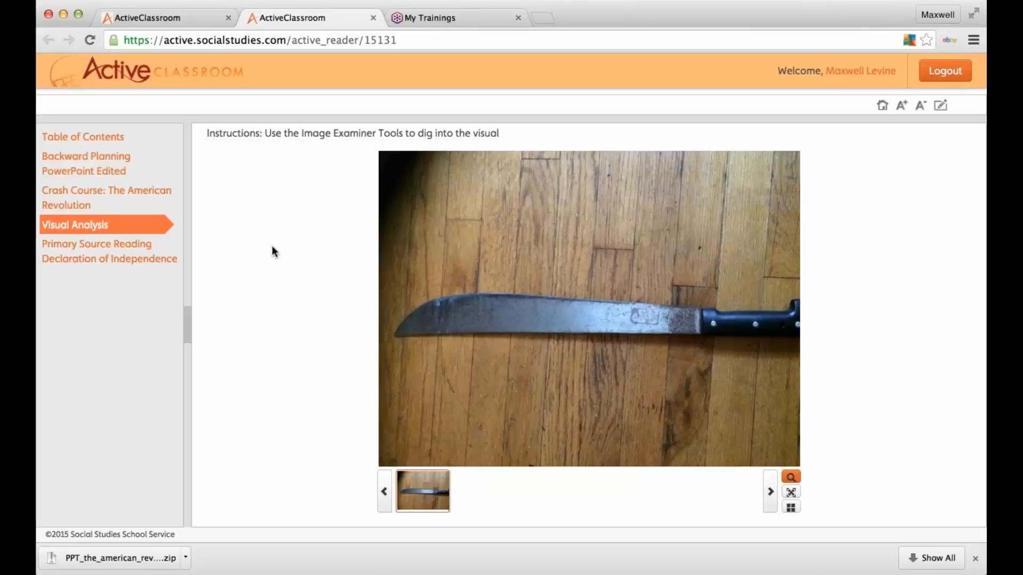
Step: Examine the machete photo with the magnifier, grid overlay and zoom tools
left_click(408, 364)
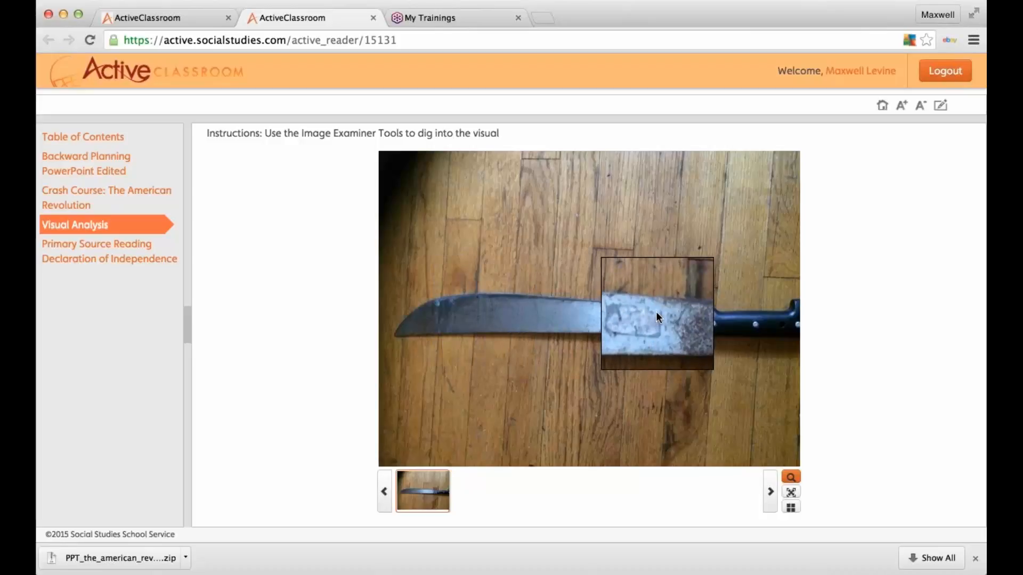
left_click(790, 507)
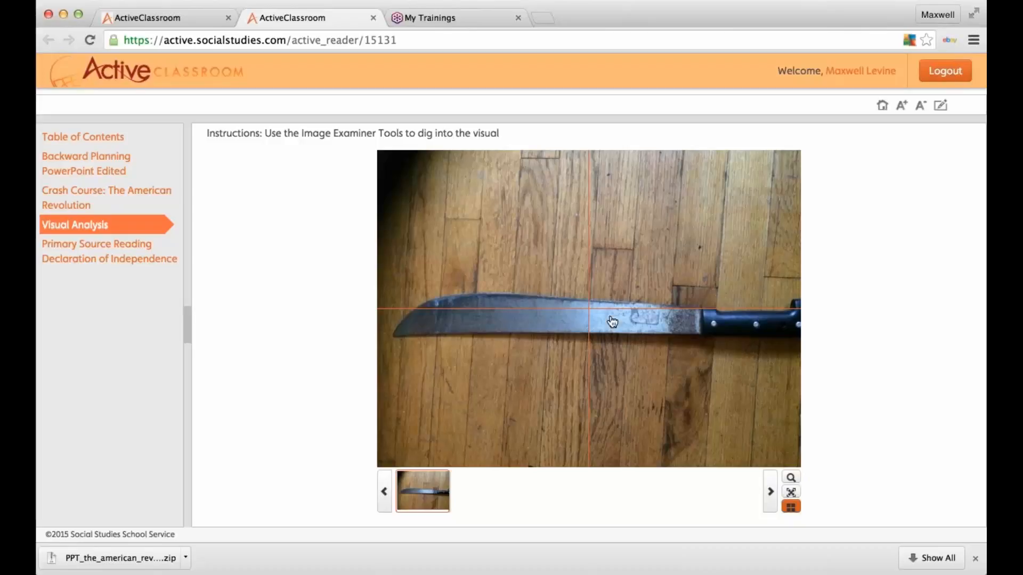
left_click(659, 351)
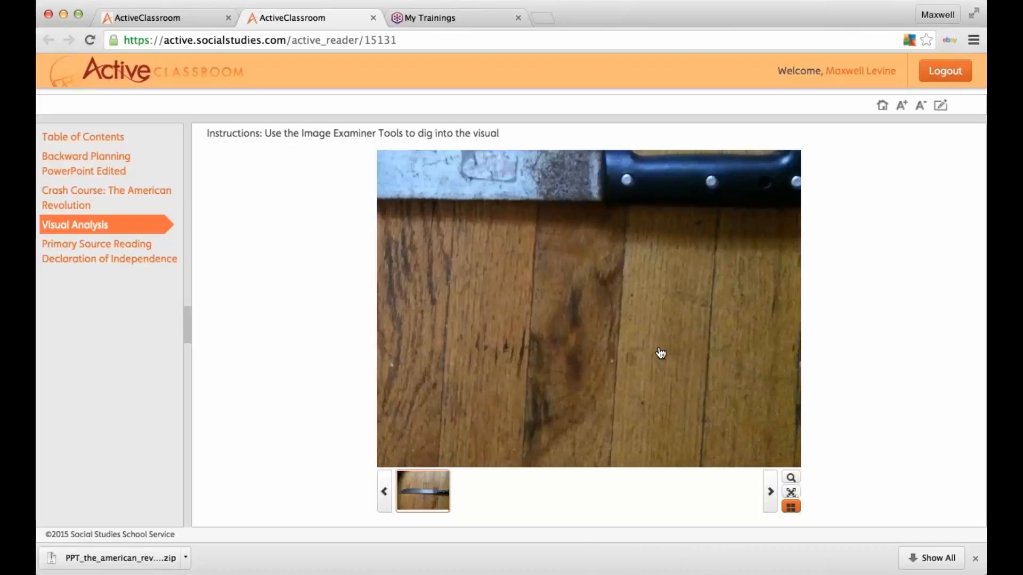
left_click(660, 353)
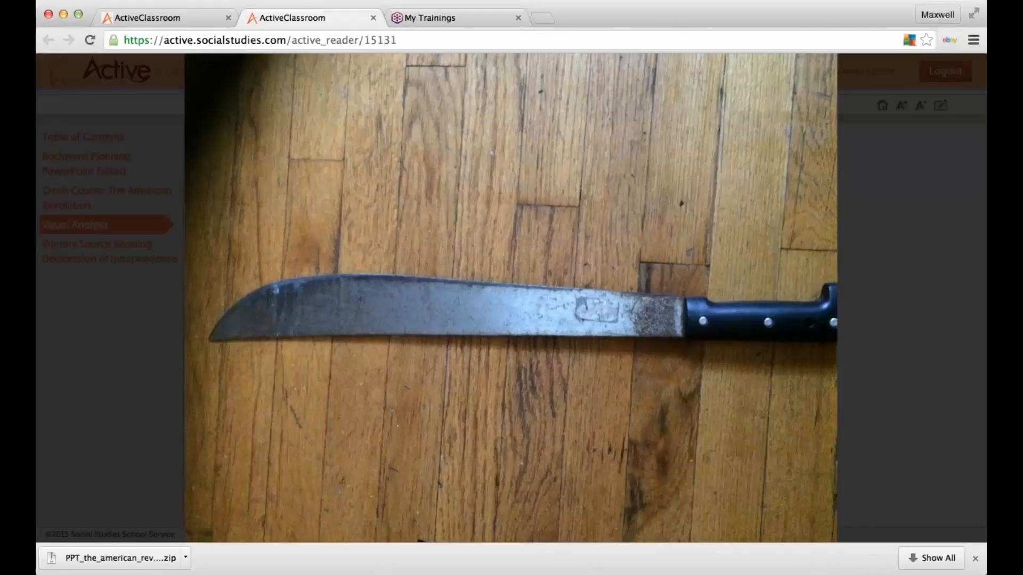
left_click(602, 328)
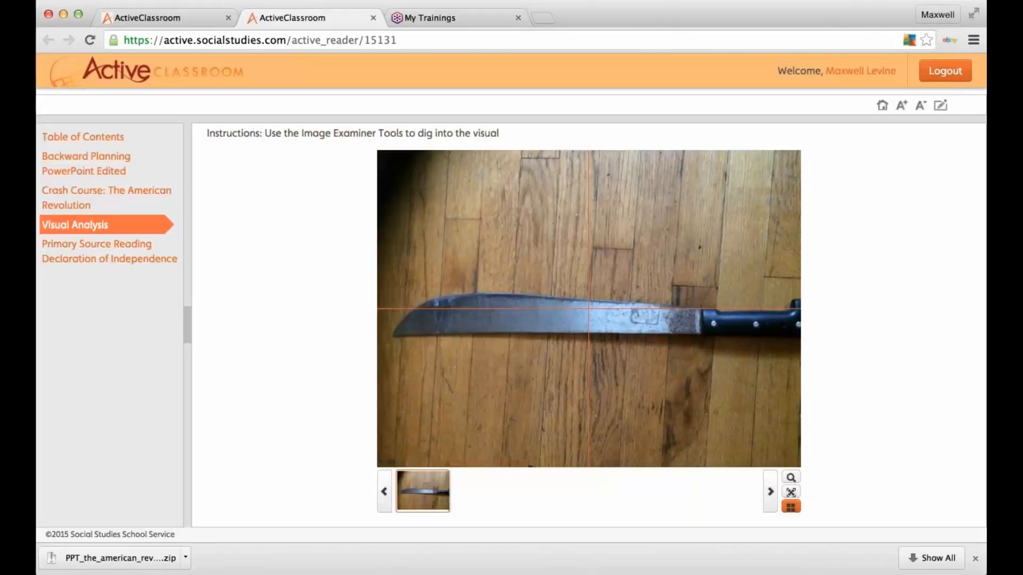
Step: View the Declaration of Independence reading, then close the preview and return to the activity set builder
left_click(138, 248)
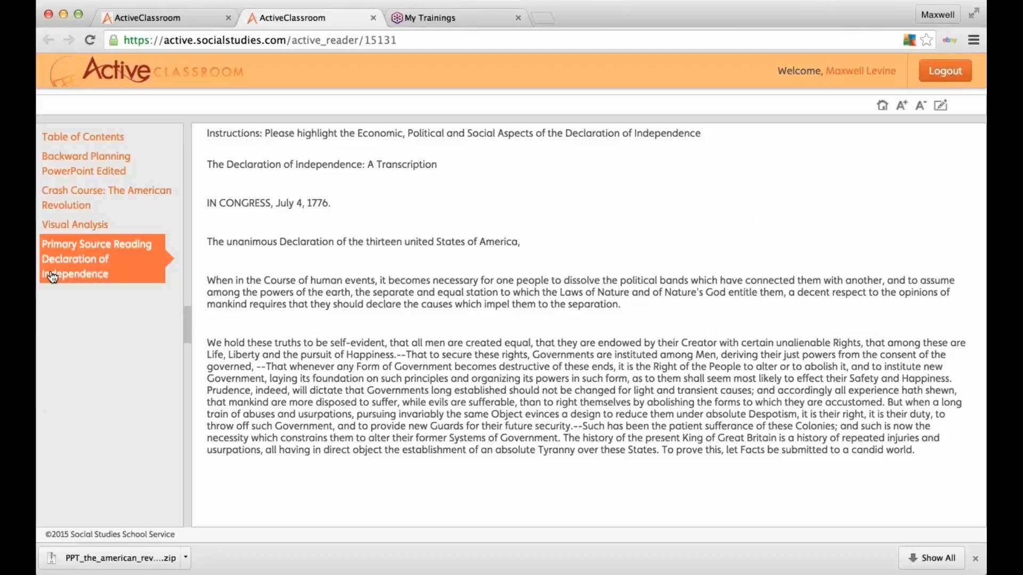
left_click(373, 18)
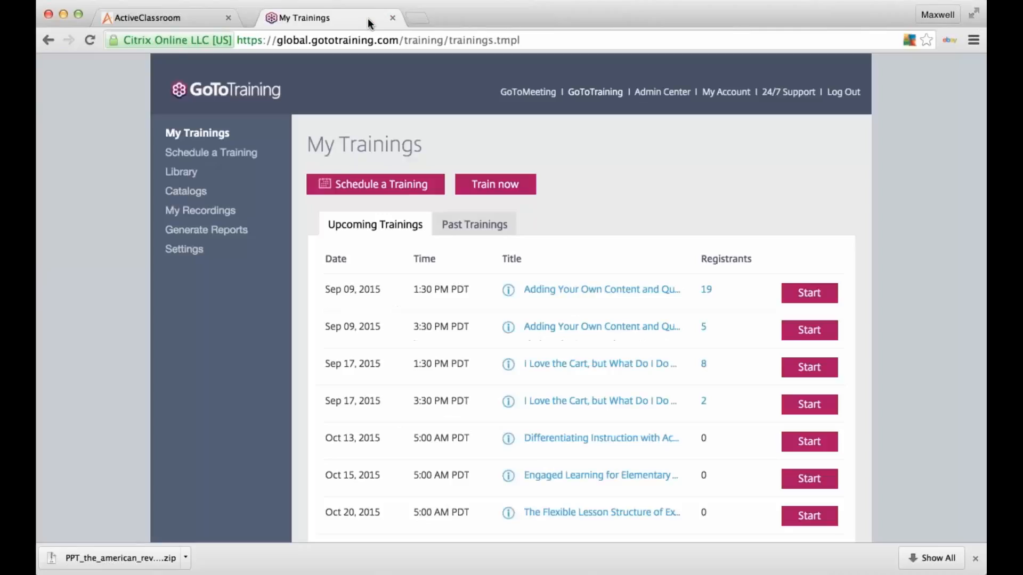
left_click(144, 18)
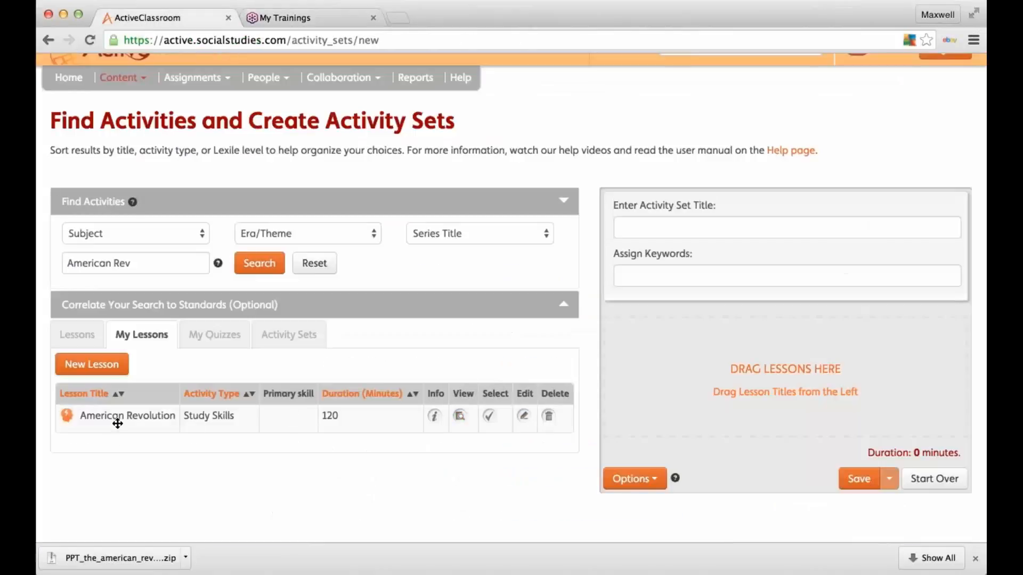
Step: Add the American Revolution lesson, title the set 'American Revolution ME', keyword 'American Rev', and save
left_click_drag(118, 423, 698, 348)
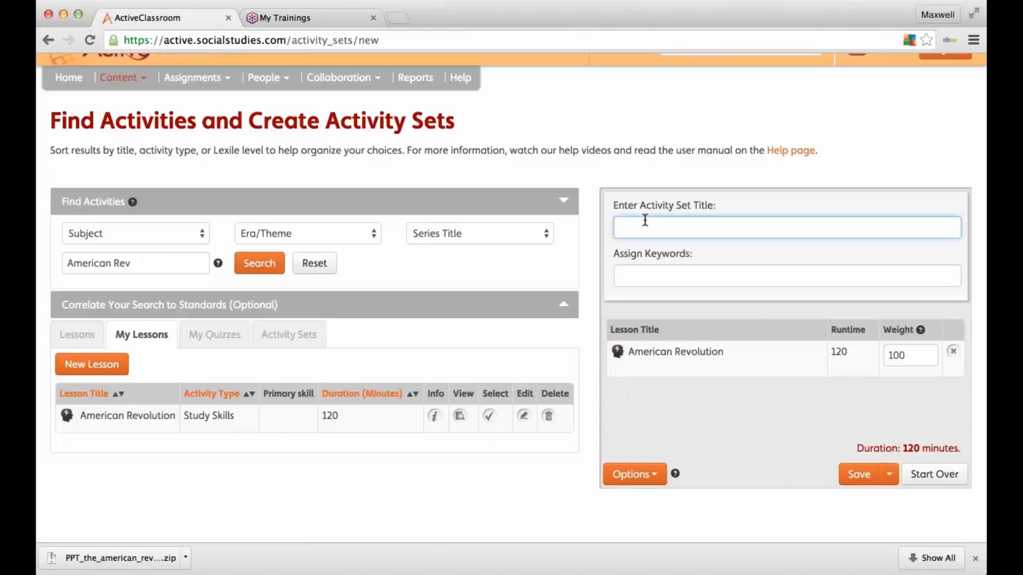
type("American Revolution ME")
left_click(671, 277)
type("American R")
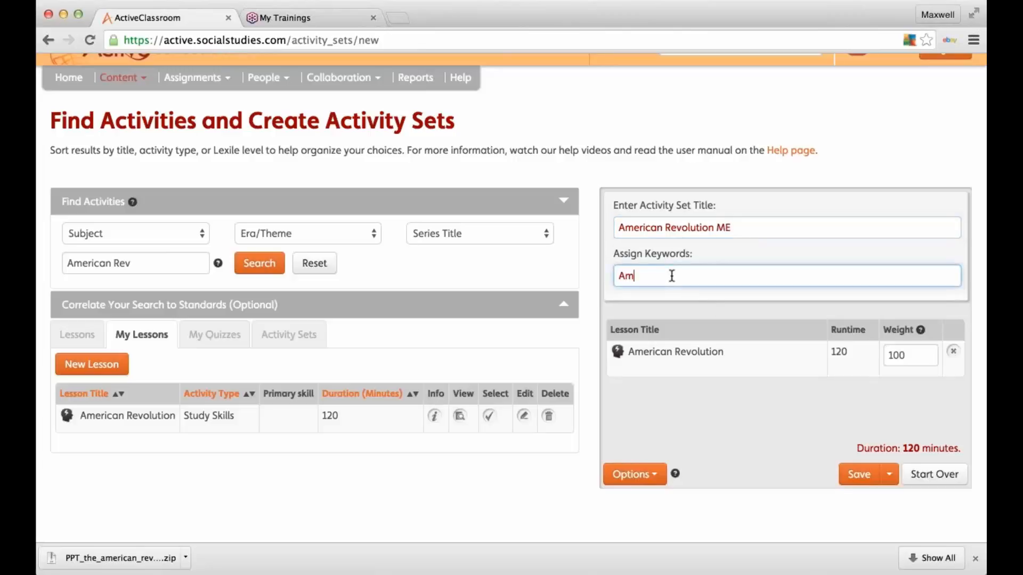
type("ev")
left_click(856, 473)
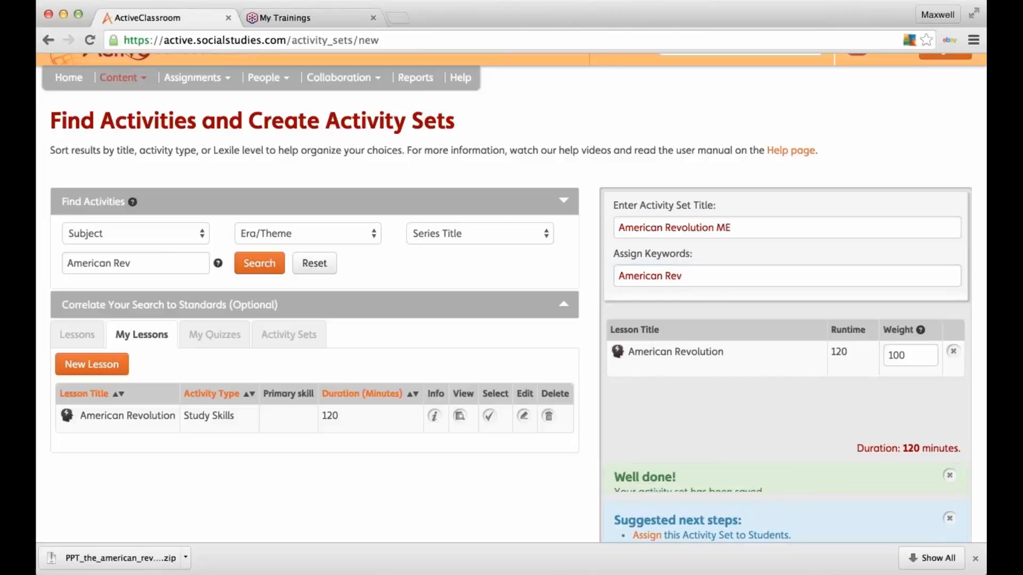
scroll(801, 411, "down", 5)
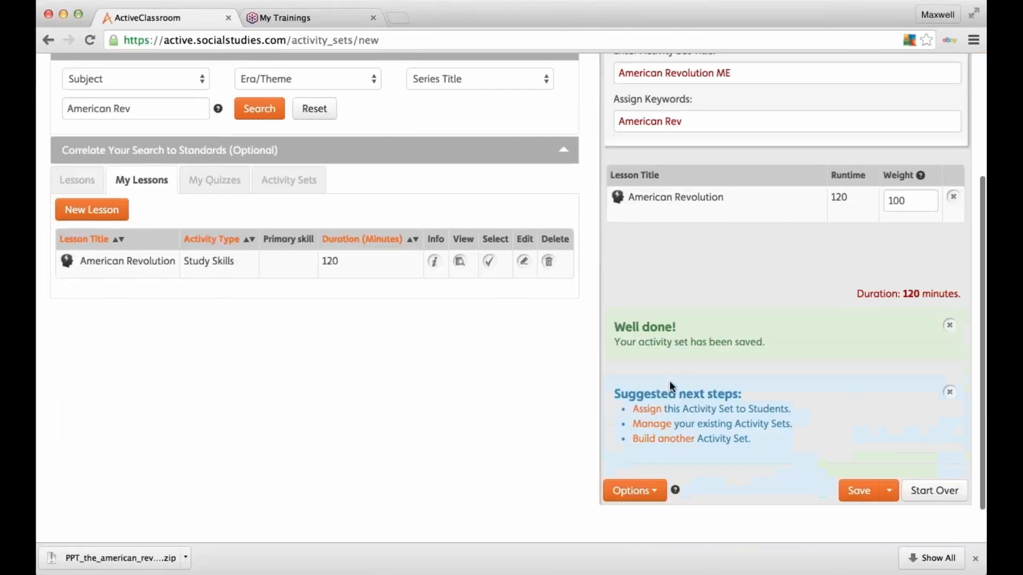
Step: Assign the set to the listed student with the note 'Please Complete all Activities By Friday'
left_click(642, 413)
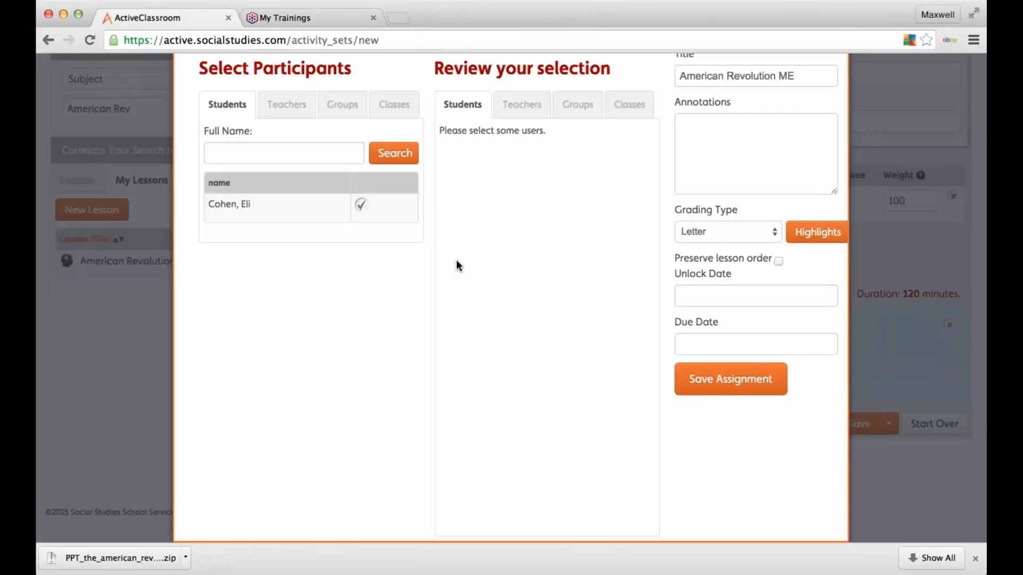
left_click(362, 209)
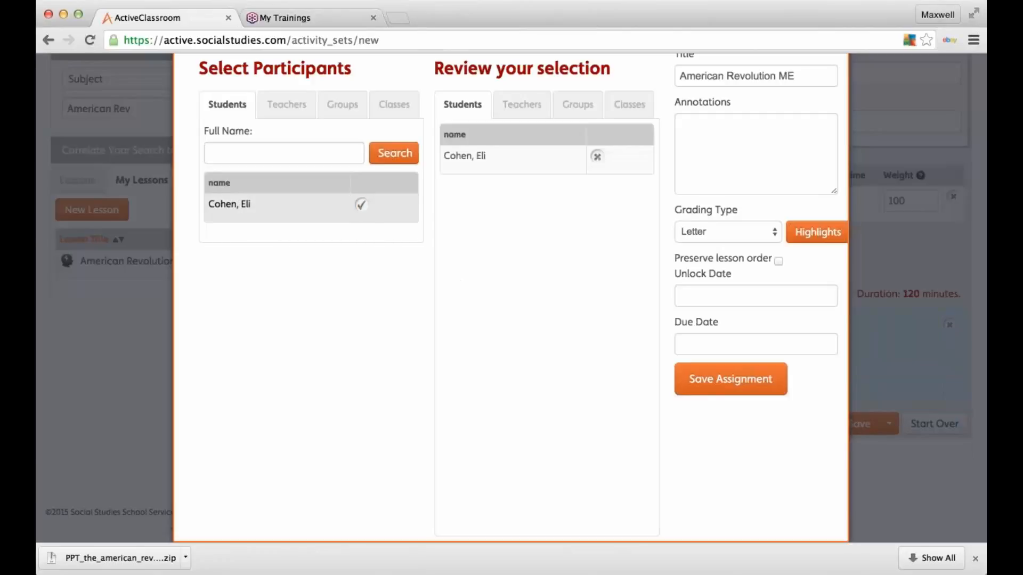
left_click(720, 141)
type("Please ")
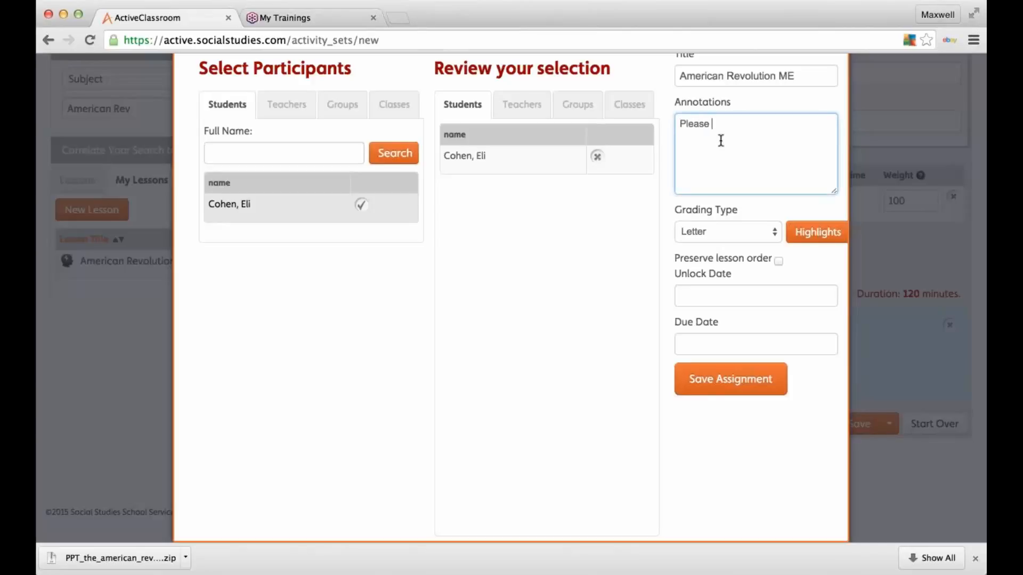
type("Hi")
key("BackSpace")
type("Complete all Activtities B")
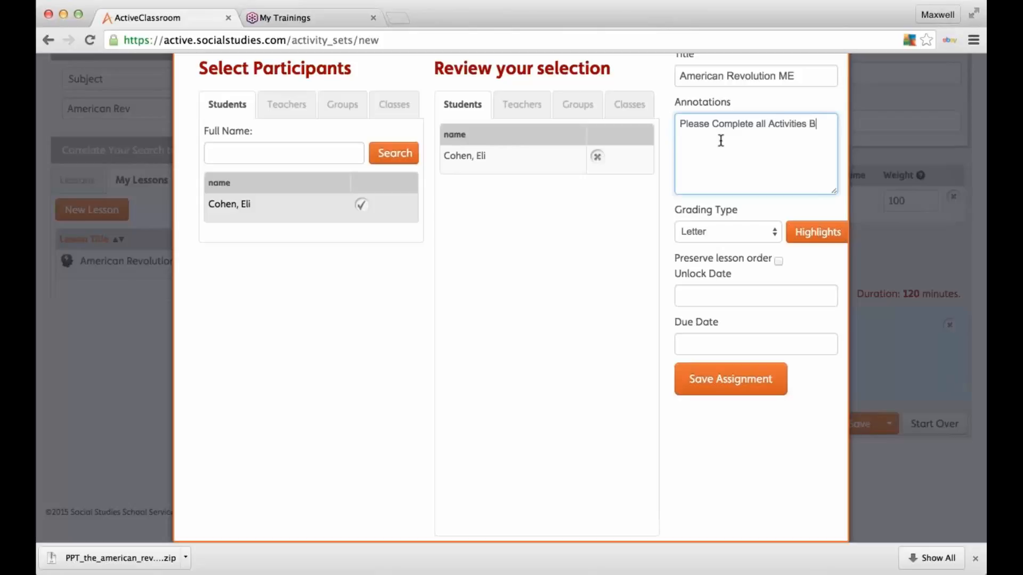
type("y Friday")
Step: Add an 'Economic' highlight in pink Option 5
left_click(813, 234)
type("Ecn")
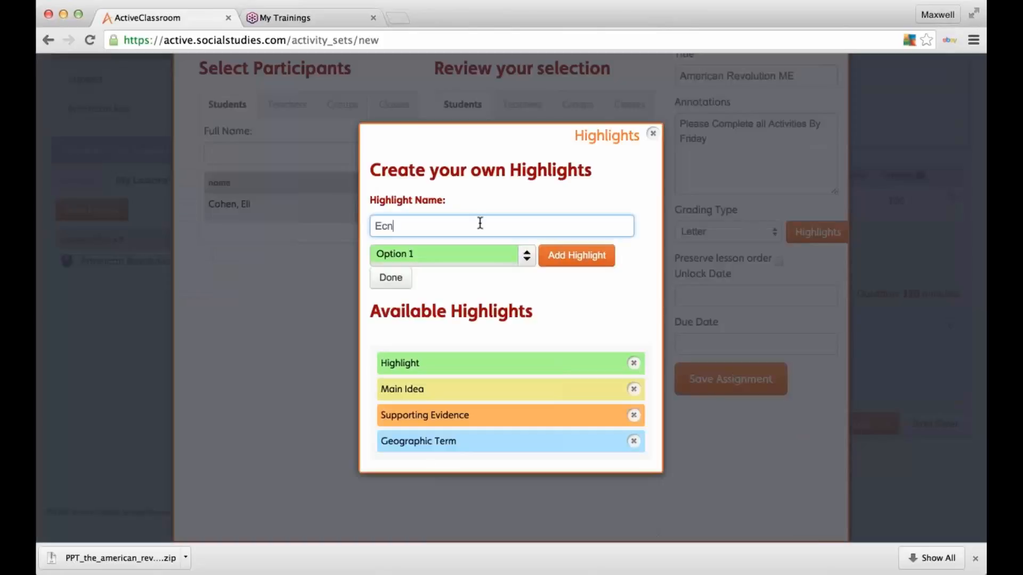
key("BackSpace")
type("onomic")
left_click(527, 256)
left_click(443, 352)
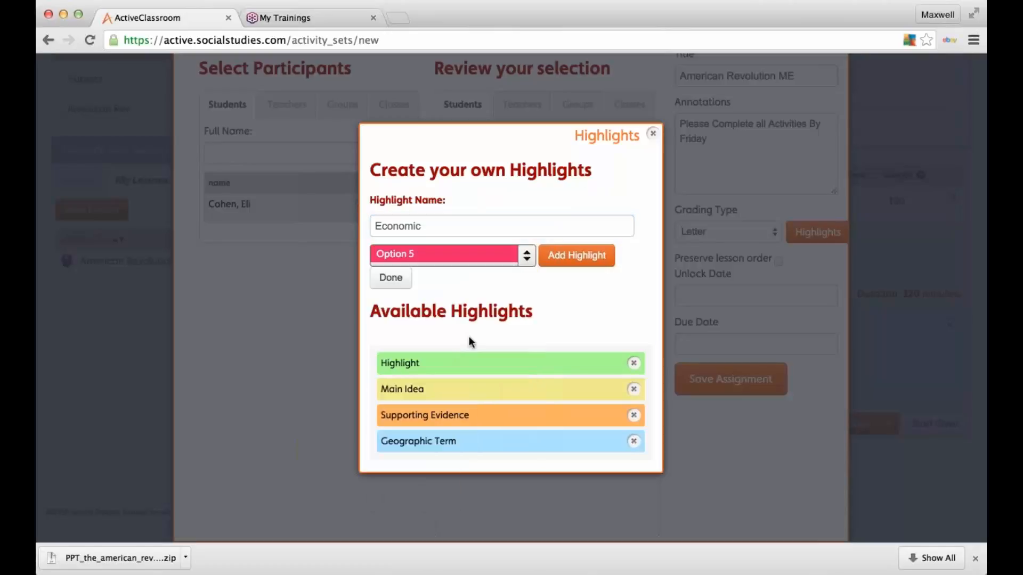
left_click(583, 255)
Step: Delete the Geographic Term, Supporting Evidence and Main Idea highlights
left_click(633, 441)
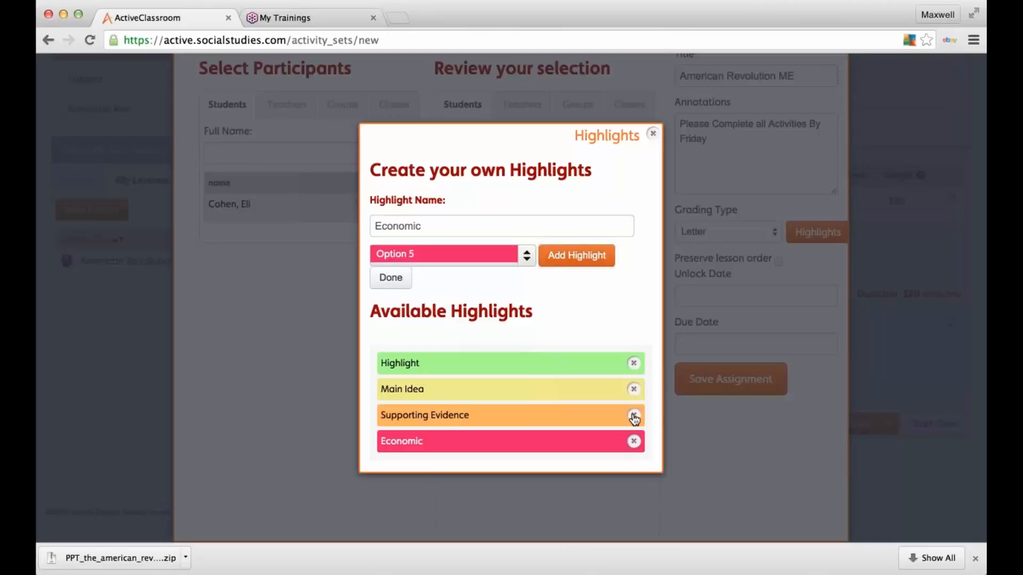
left_click(633, 415)
left_click(633, 389)
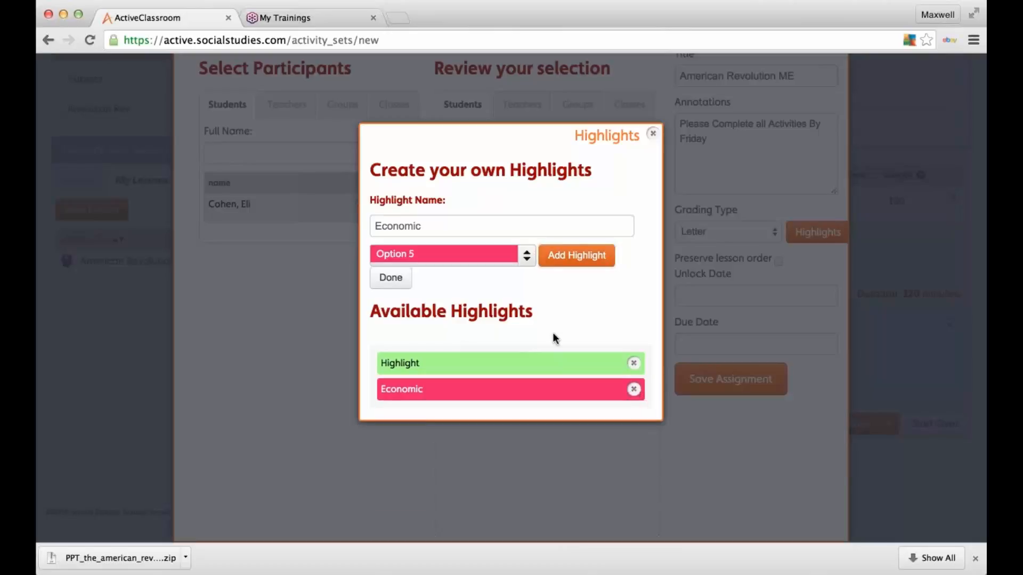
Step: Add a 'Political' highlight in blue Option 4 and close the highlights dialog
key("super+a")
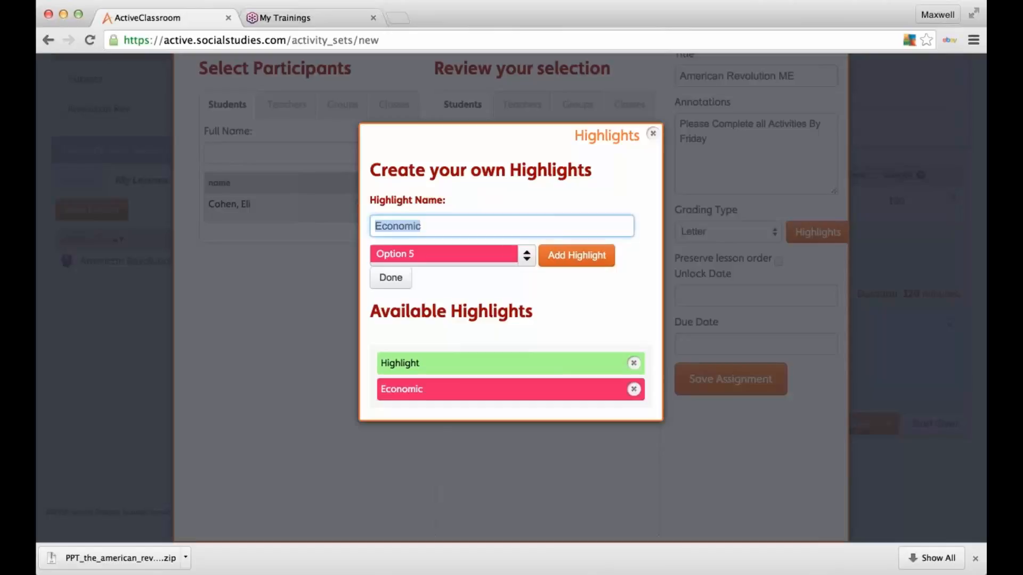
type("Political")
left_click(394, 250)
left_click(419, 330)
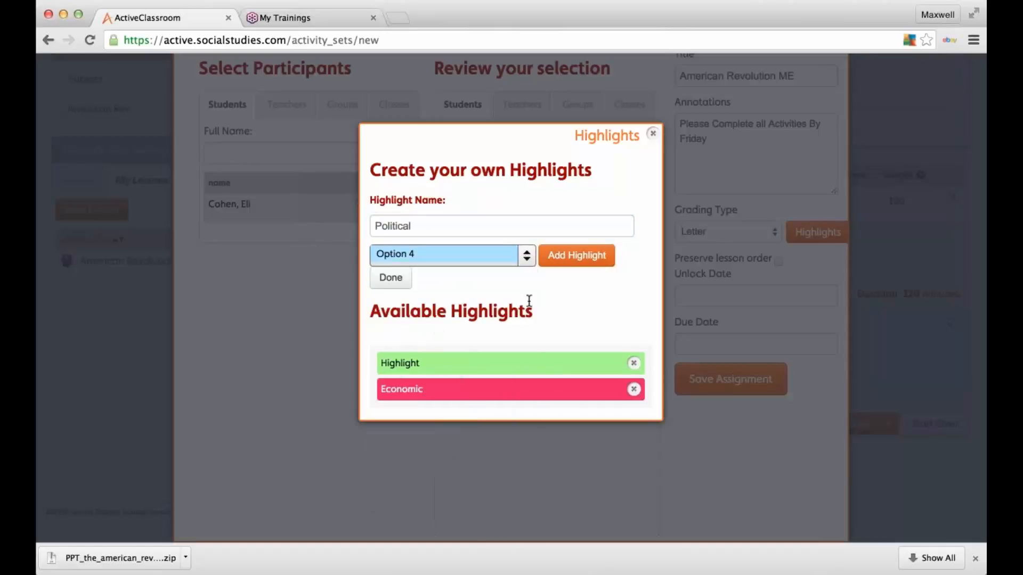
left_click(557, 258)
left_click(390, 277)
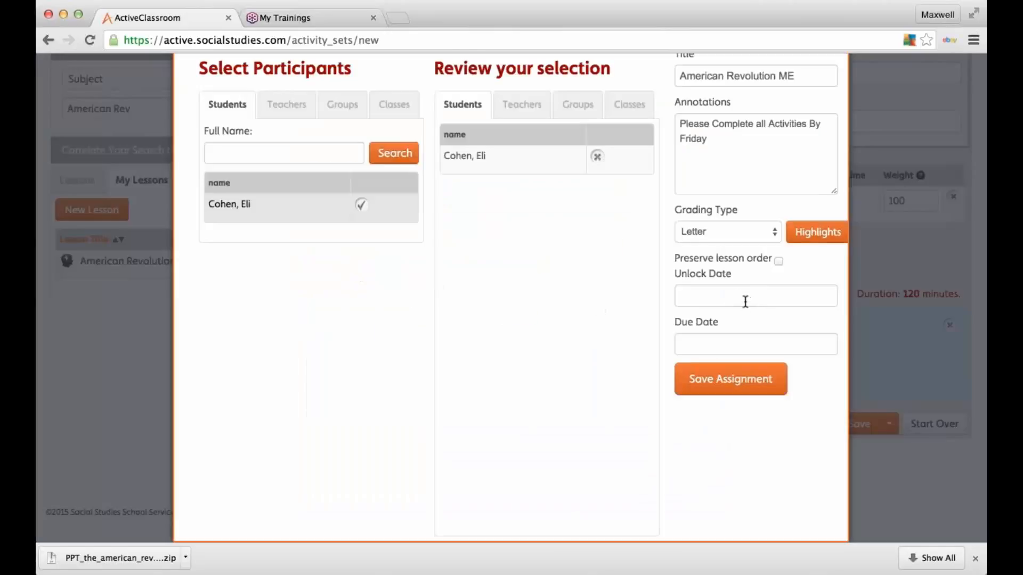
Step: Set unlock date 09/09/2015 and due date 09/23/2015, then save the assignment
left_click(745, 299)
left_click(758, 392)
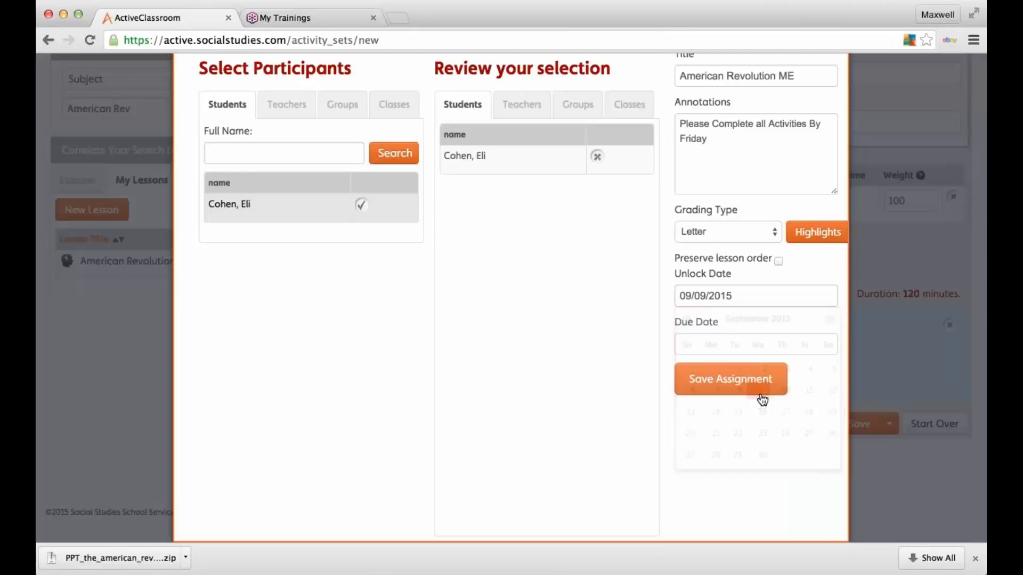
left_click(733, 339)
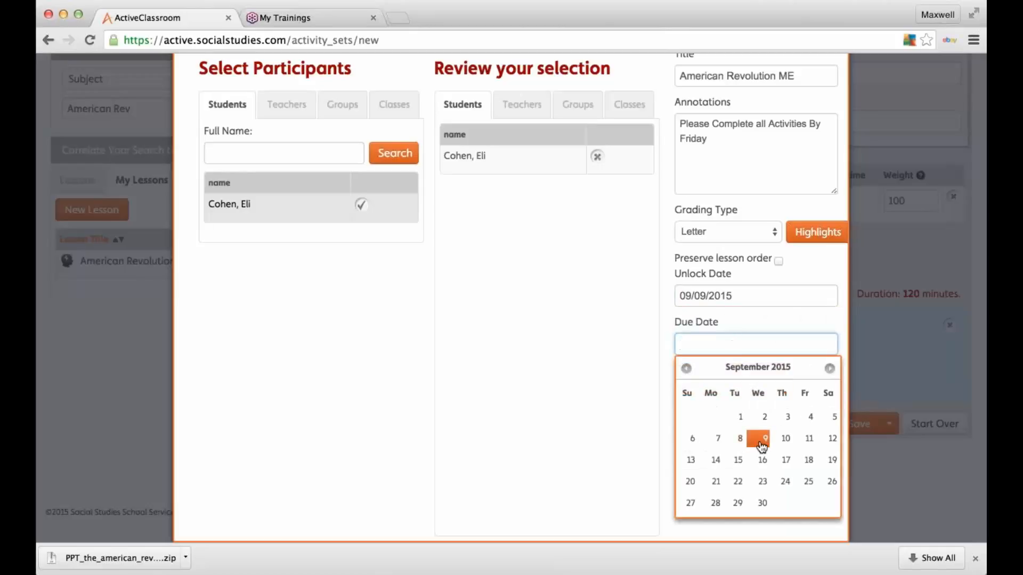
left_click(762, 482)
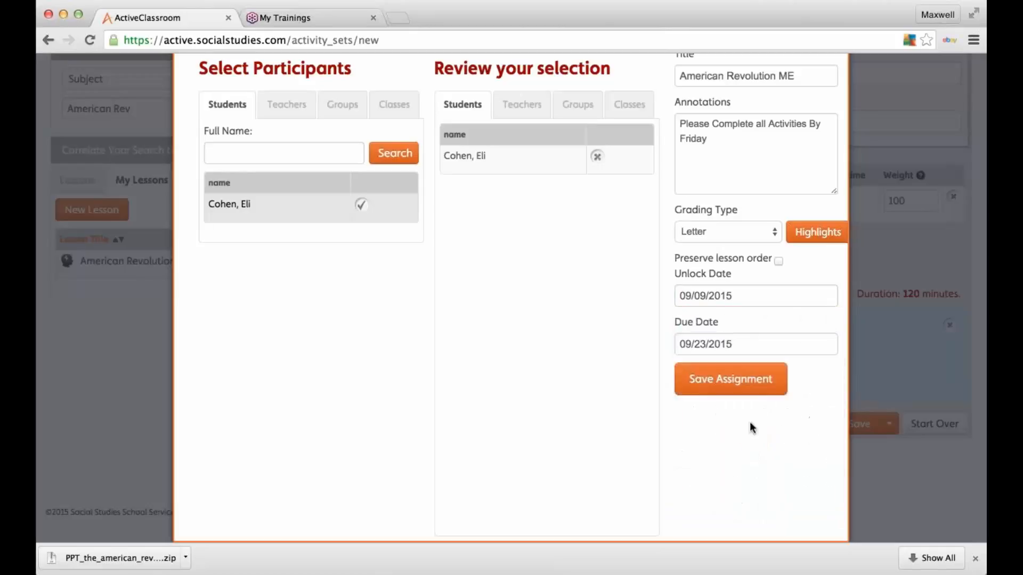
left_click(742, 386)
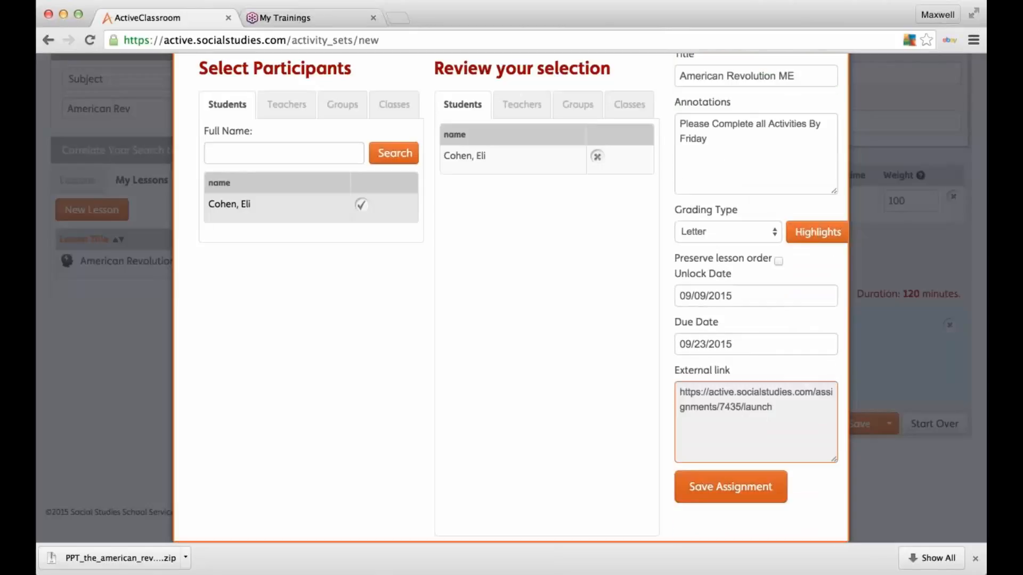
scroll(840, 160, "up", 3)
Step: Close the saved assignment window and switch into the student's account by username
left_click(840, 121)
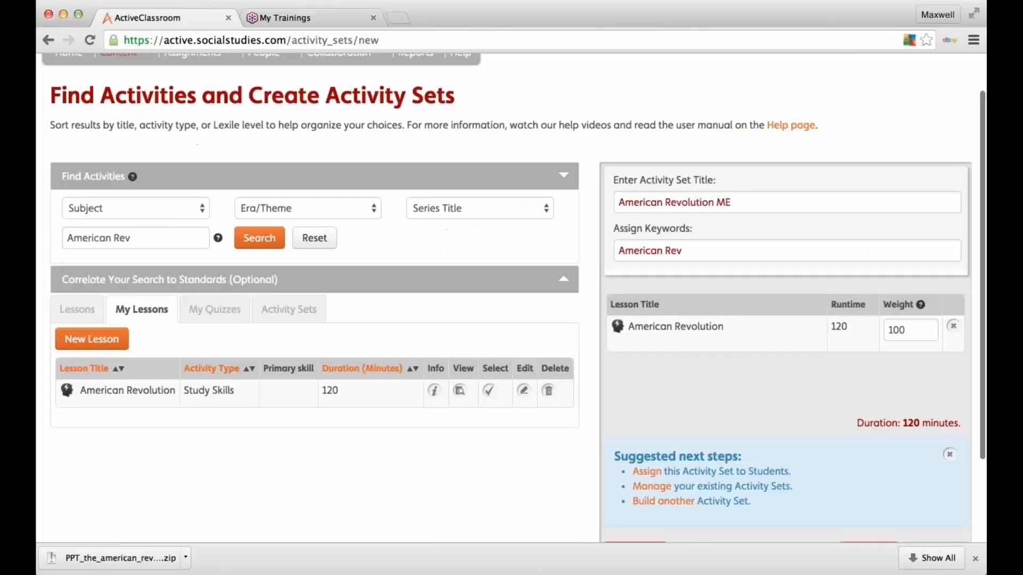
scroll(776, 114, "up", 2)
left_click(735, 65)
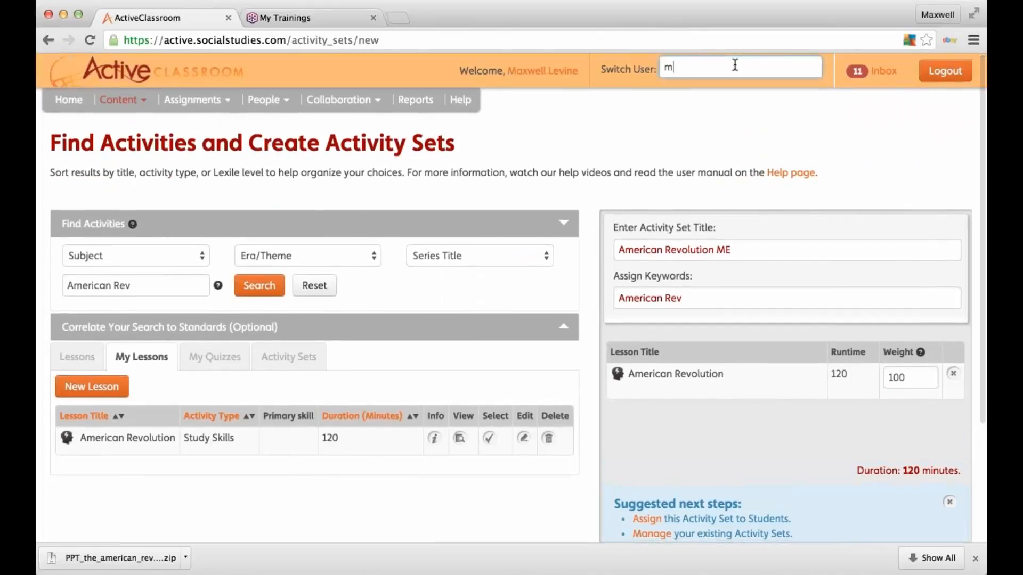
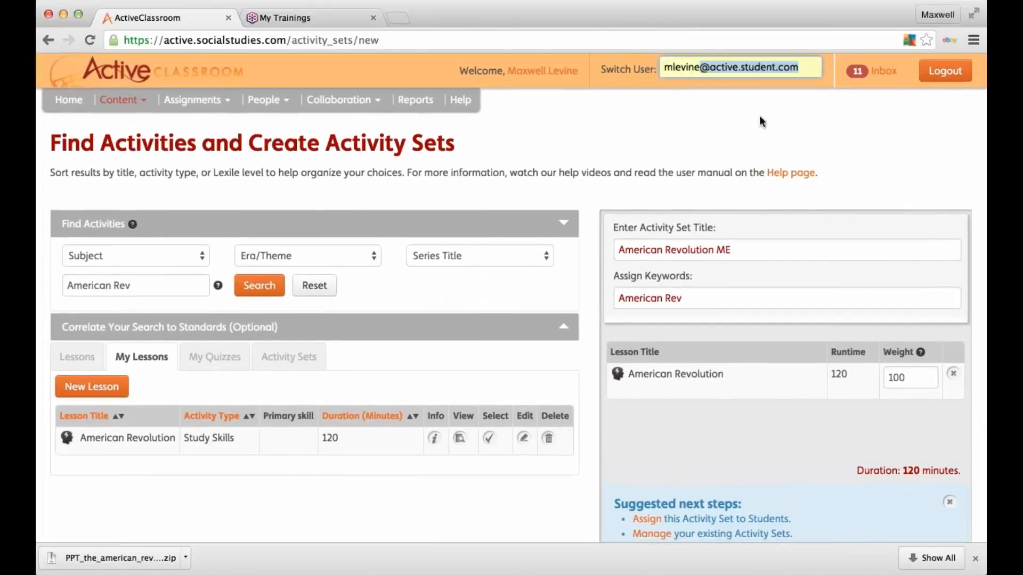
key("Return")
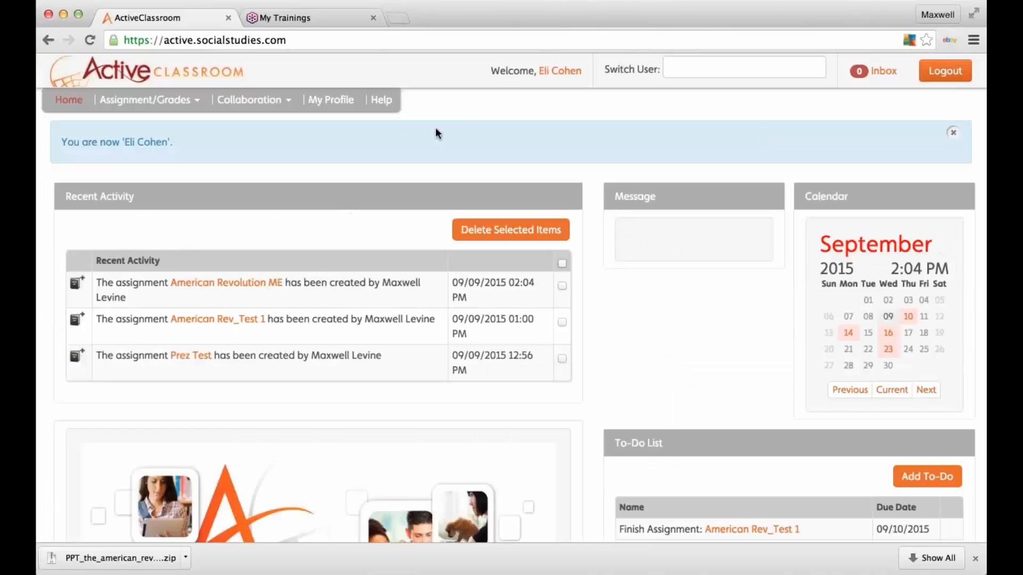
Step: Dismiss the account-switch notice and review the To-Do List showing American Revolution ME due 09/23/2015
left_click(953, 132)
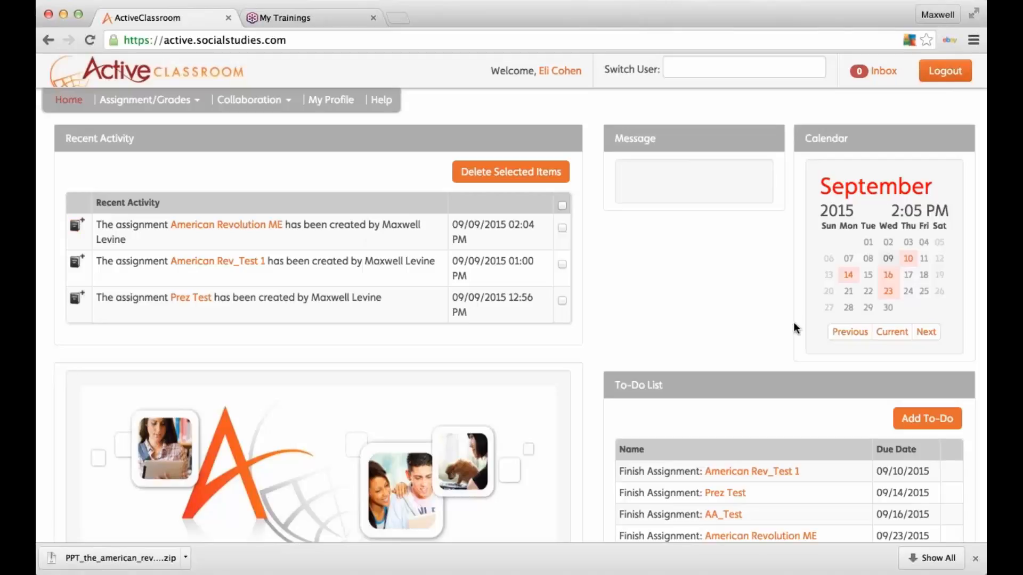
scroll(841, 389, "down", 2)
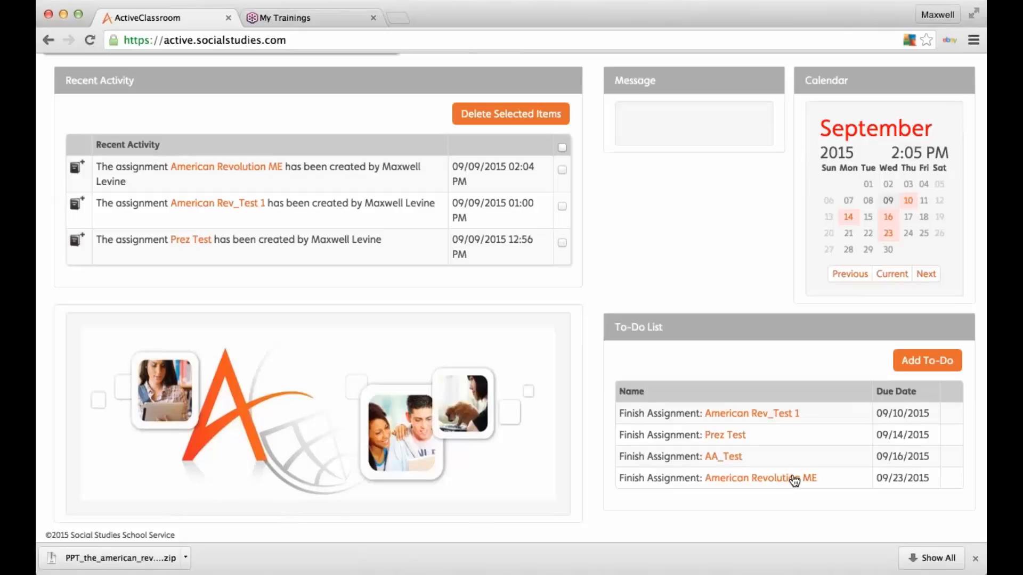
scroll(793, 477, "up", 2)
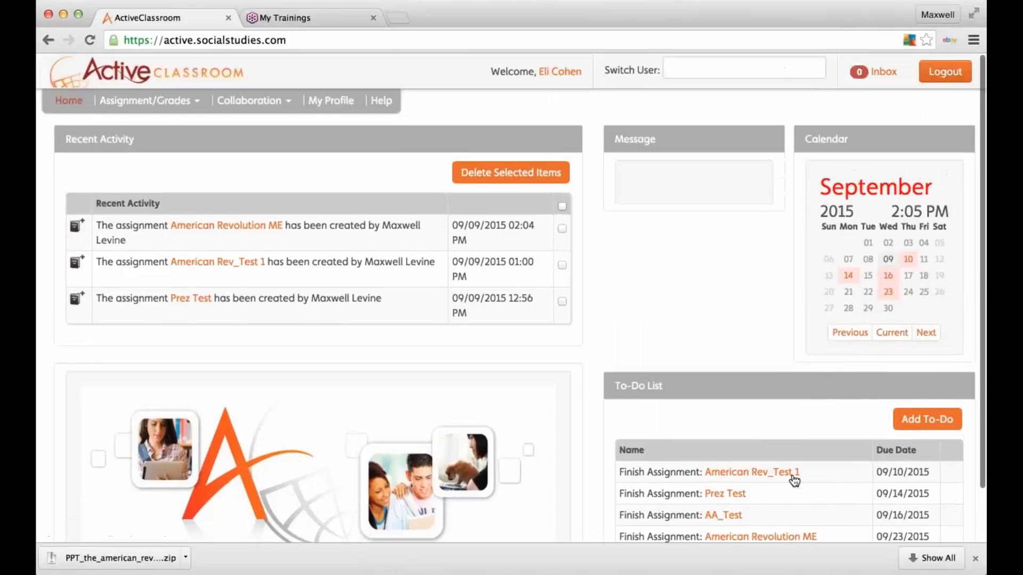
mouse_move(884, 299)
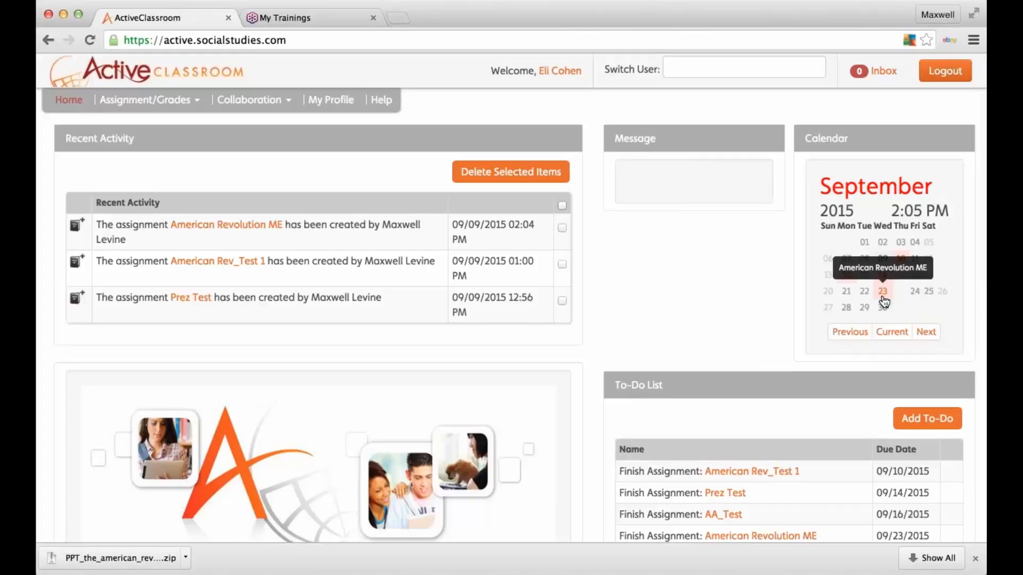
Step: From the student's assignment list, open American Revolution ME and launch its American Revolution lesson
left_click(186, 105)
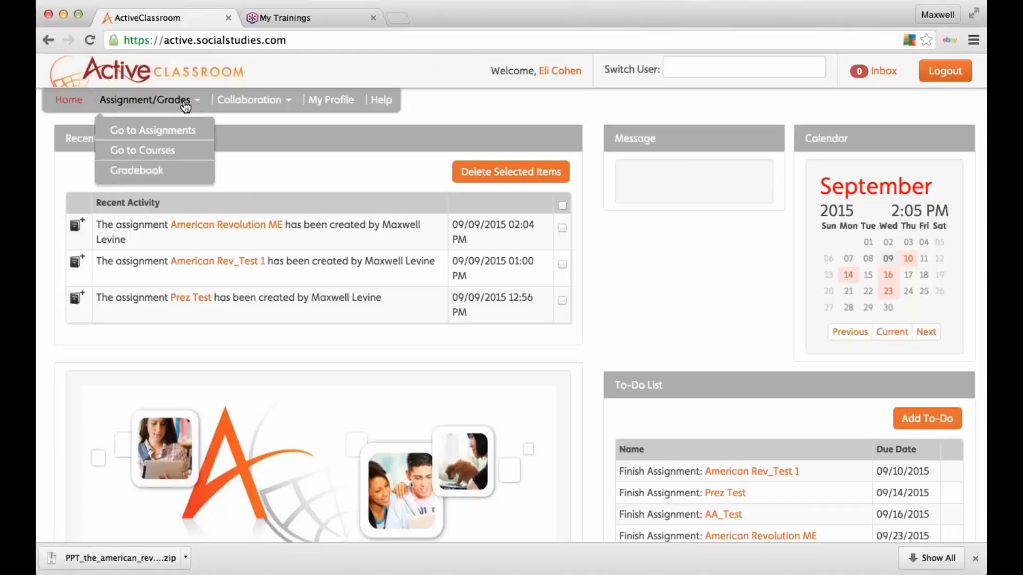
left_click(182, 130)
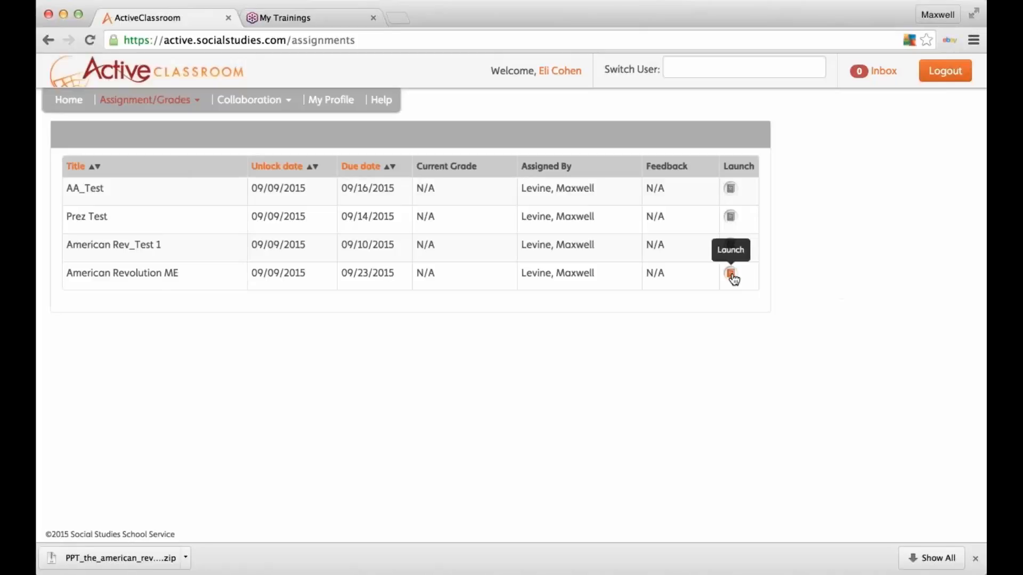
left_click(730, 275)
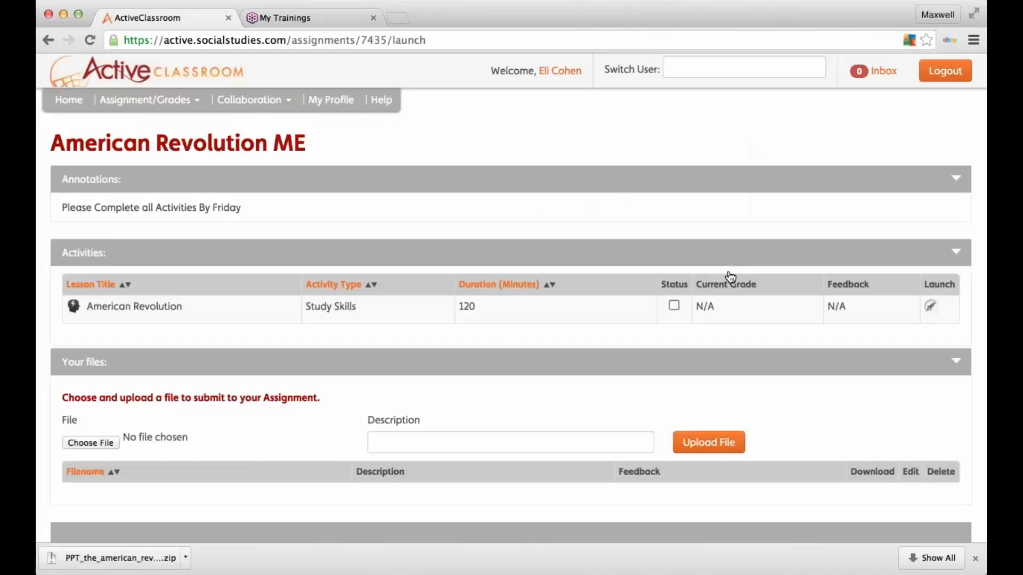
scroll(730, 275, "down", 3)
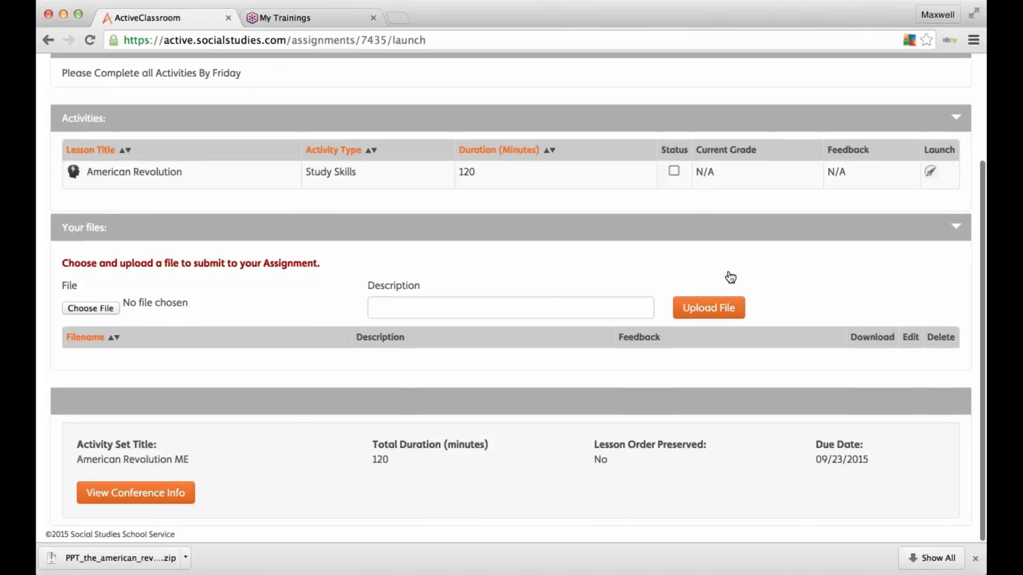
scroll(730, 275, "up", 3)
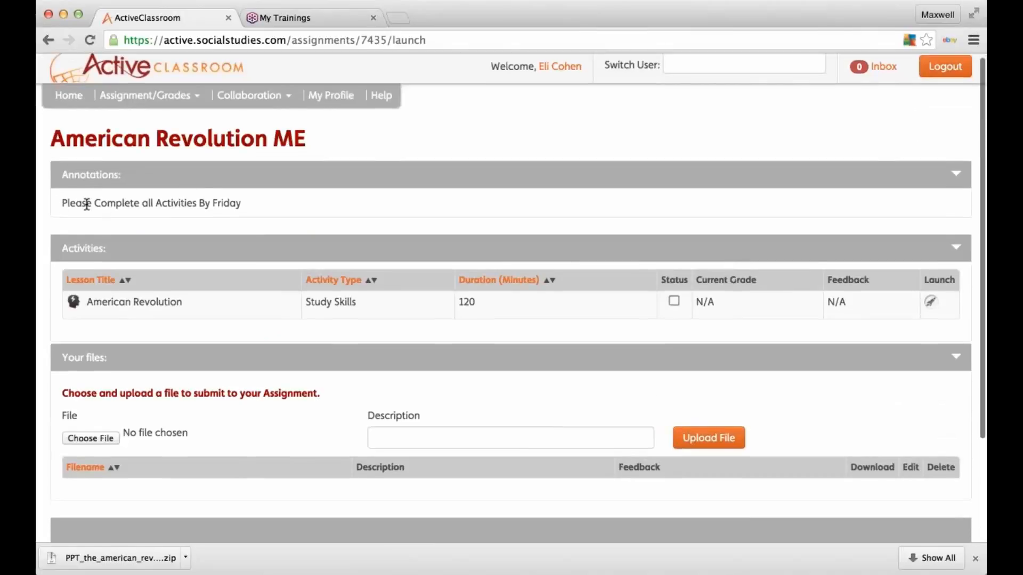
scroll(394, 403, "down", 3)
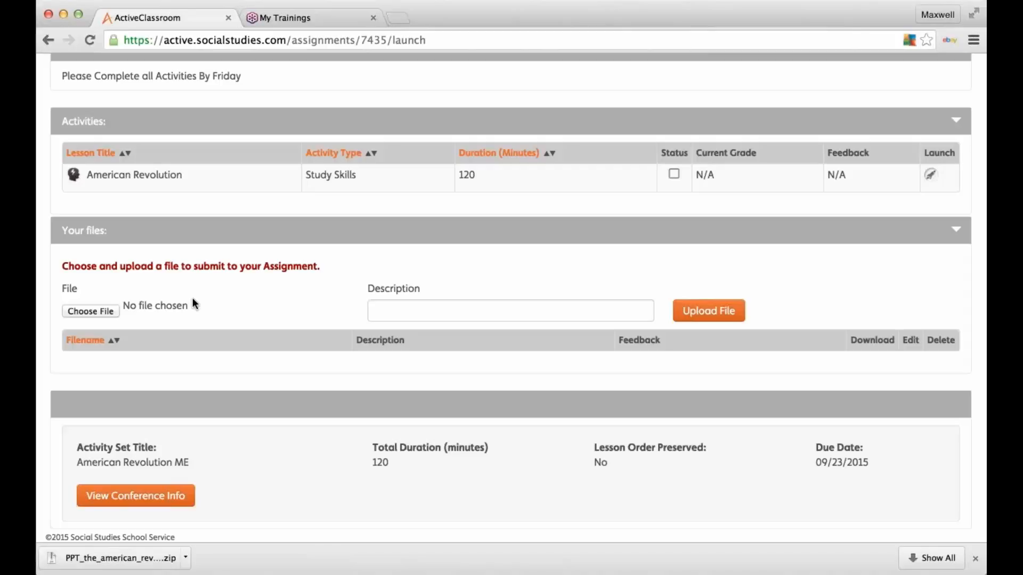
scroll(193, 298, "up", 2)
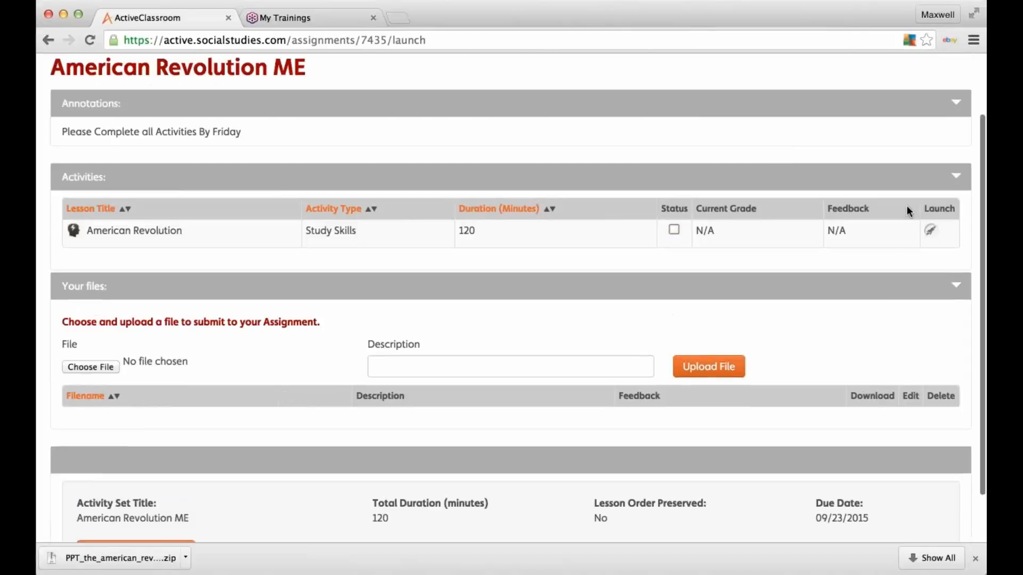
left_click(929, 232)
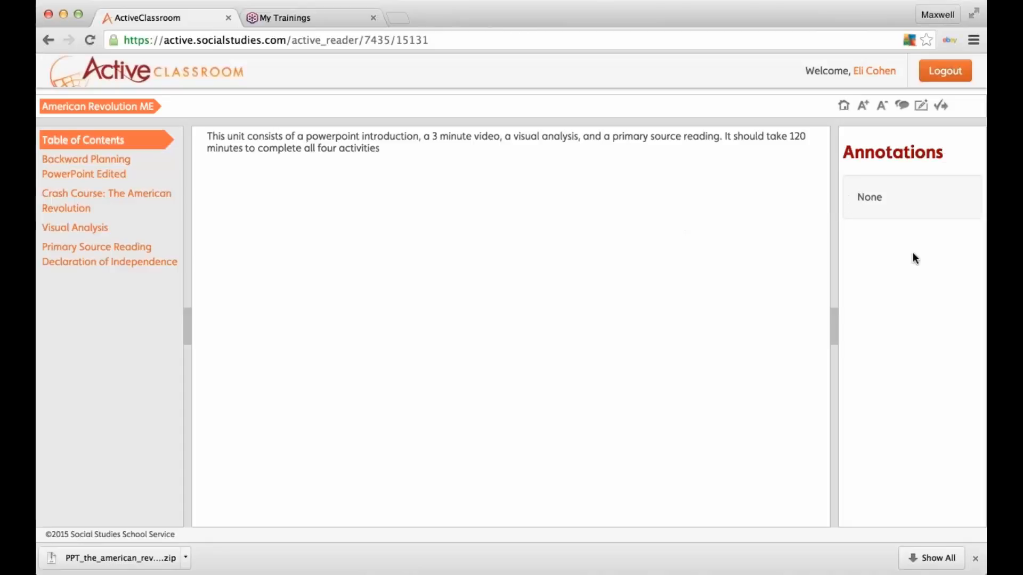
Step: Step through Backward Planning, the Crash Course video and Visual Analysis, ending on the Declaration reading
left_click(75, 161)
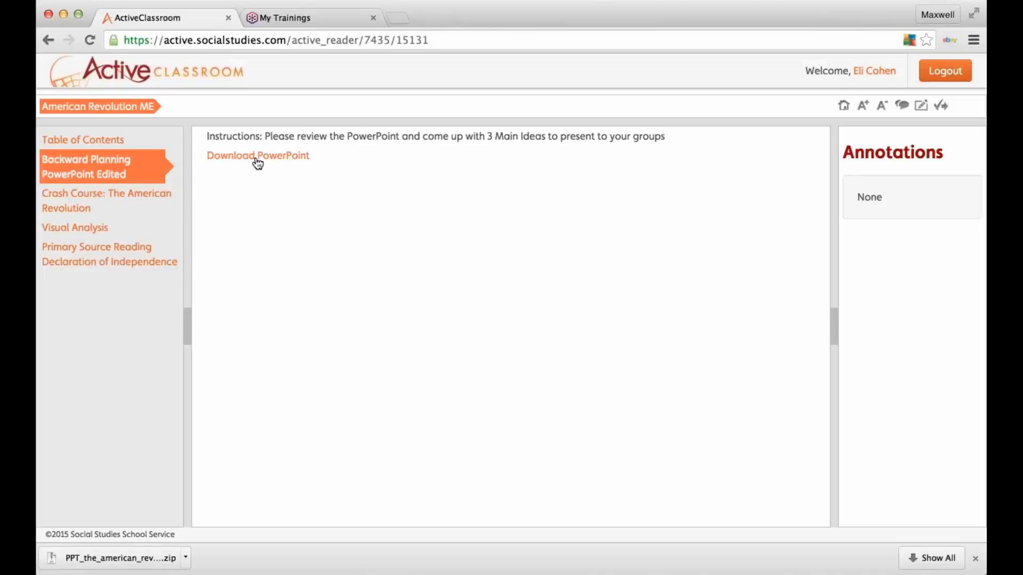
left_click(60, 207)
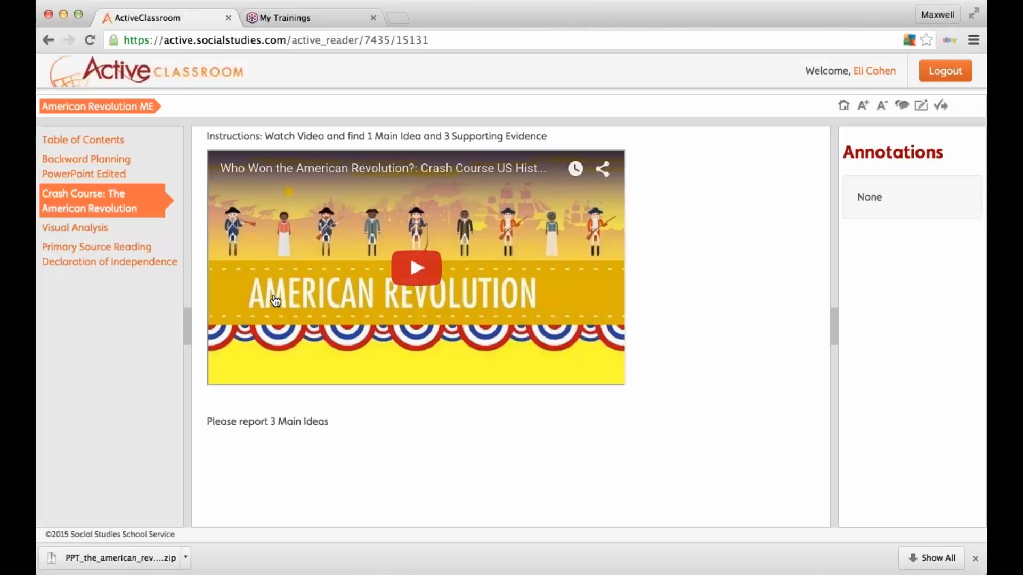
left_click(99, 232)
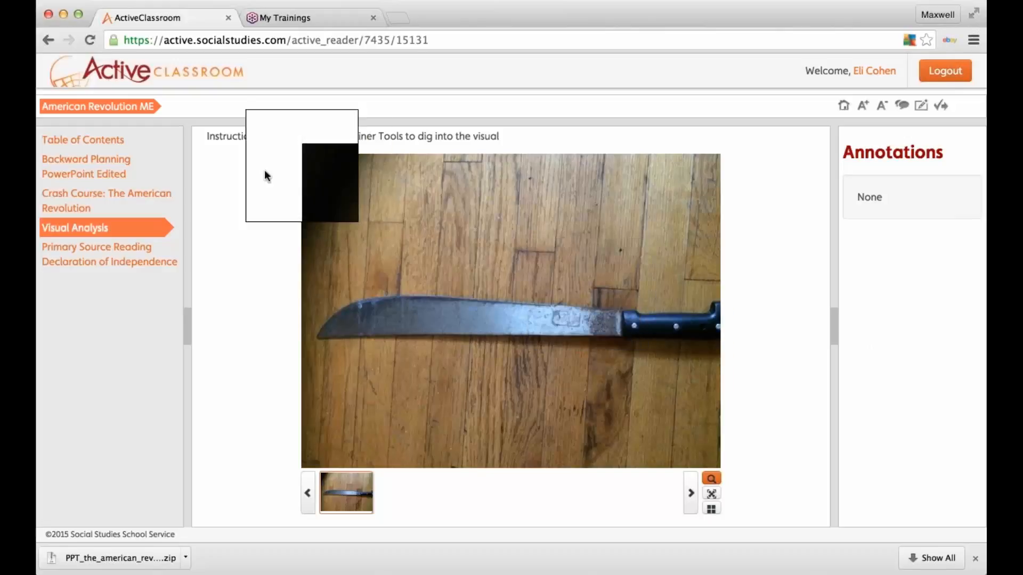
left_click(95, 262)
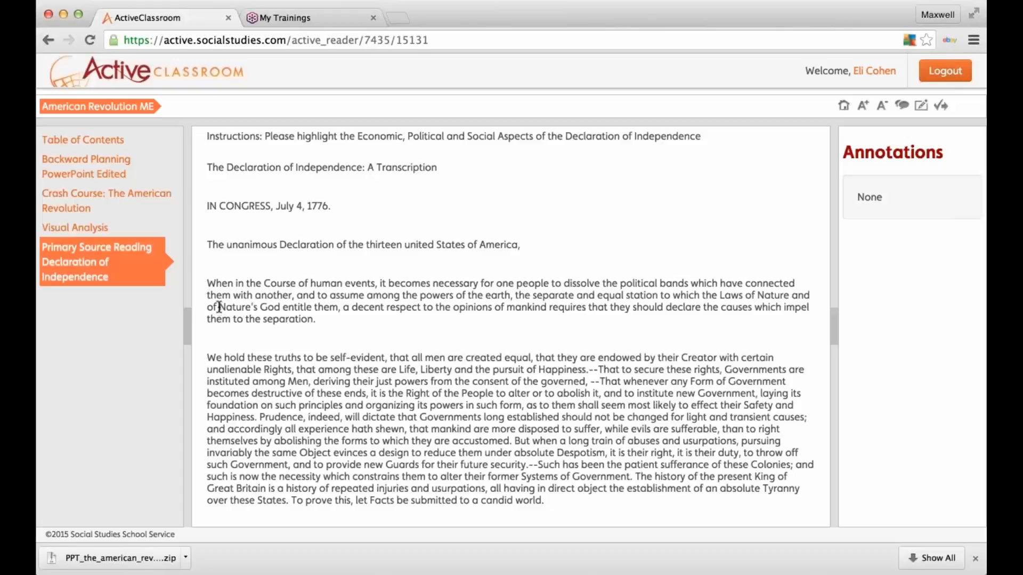
Step: Annotate a Declaration passage as Political with the comment 'This is political because', then go back
left_click_drag(253, 309, 606, 308)
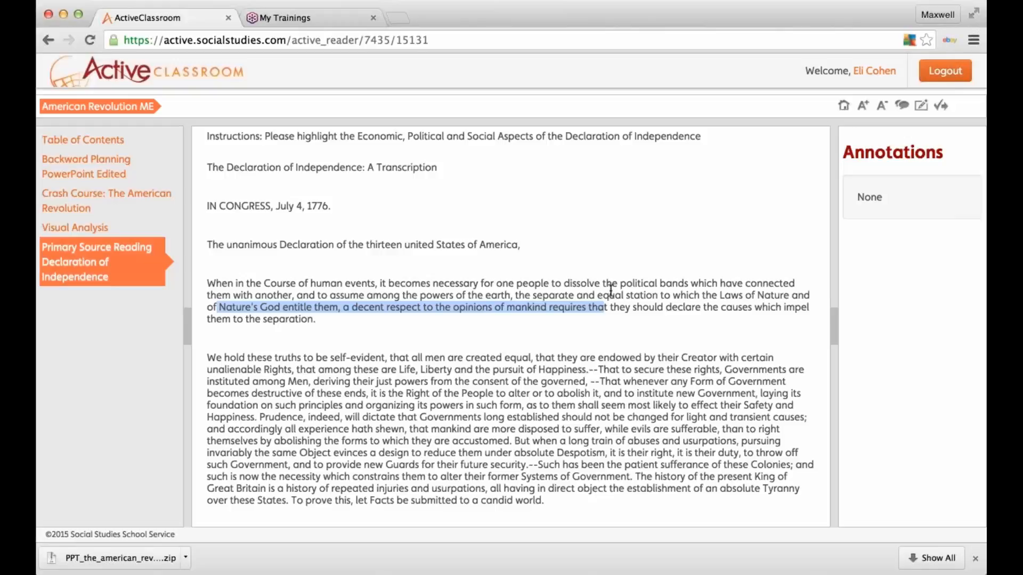
left_click(922, 108)
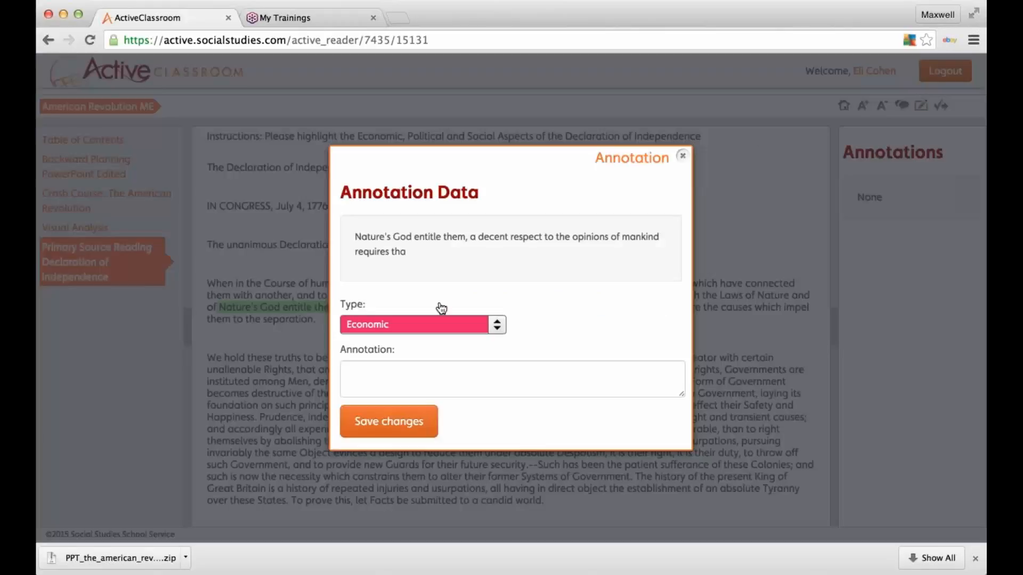
left_click(443, 324)
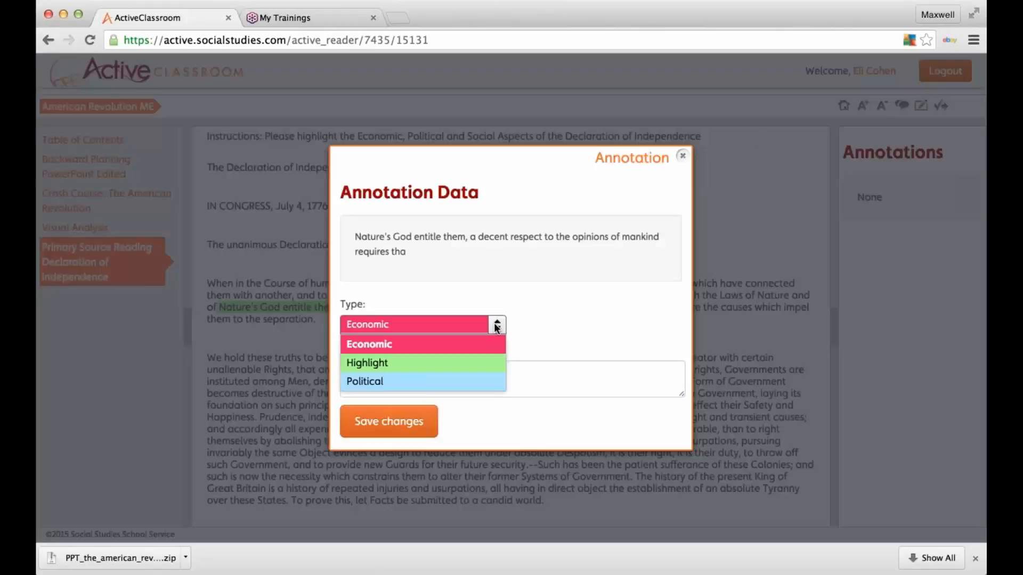
left_click(426, 381)
left_click(426, 381)
type("This")
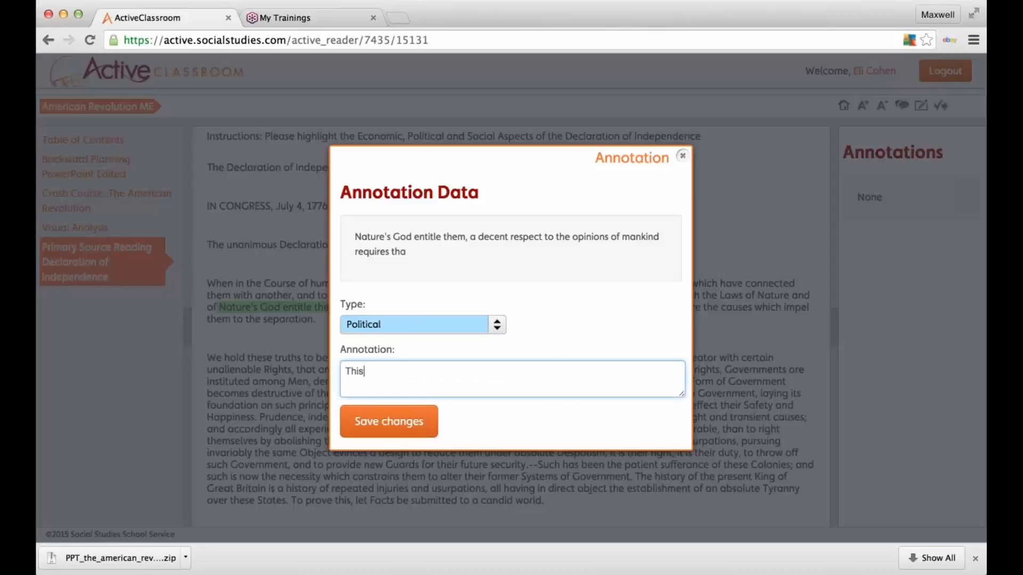
type(" is political because")
left_click(417, 420)
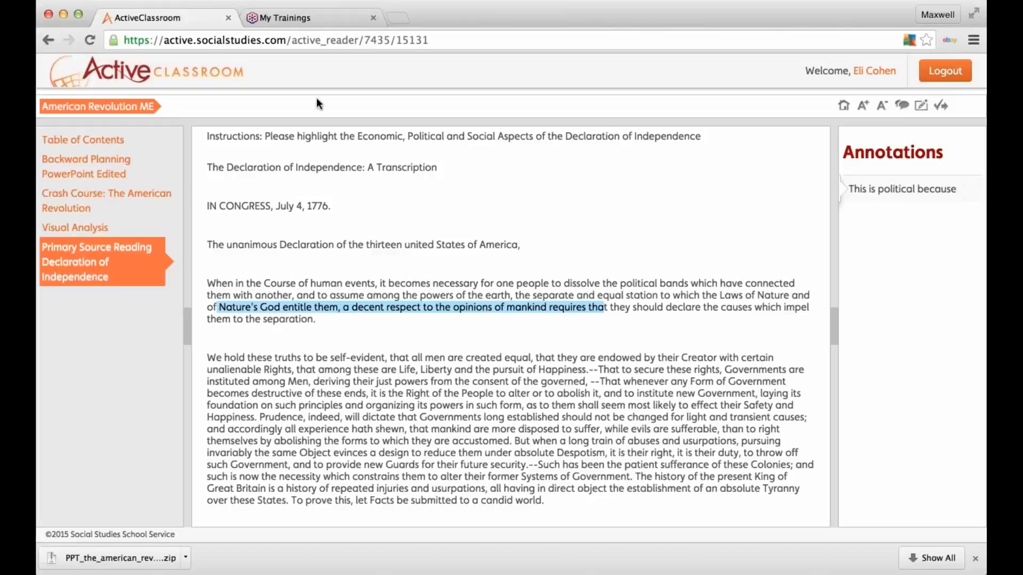
left_click(48, 40)
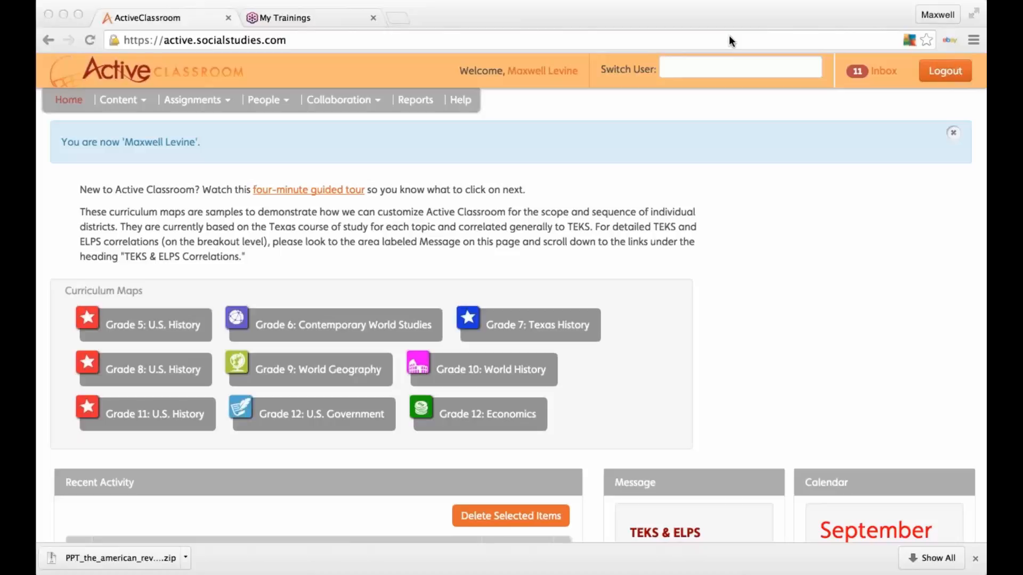
Step: Dismiss the account-switch notice and go to Content > Find Activities
left_click(952, 134)
left_click(952, 134)
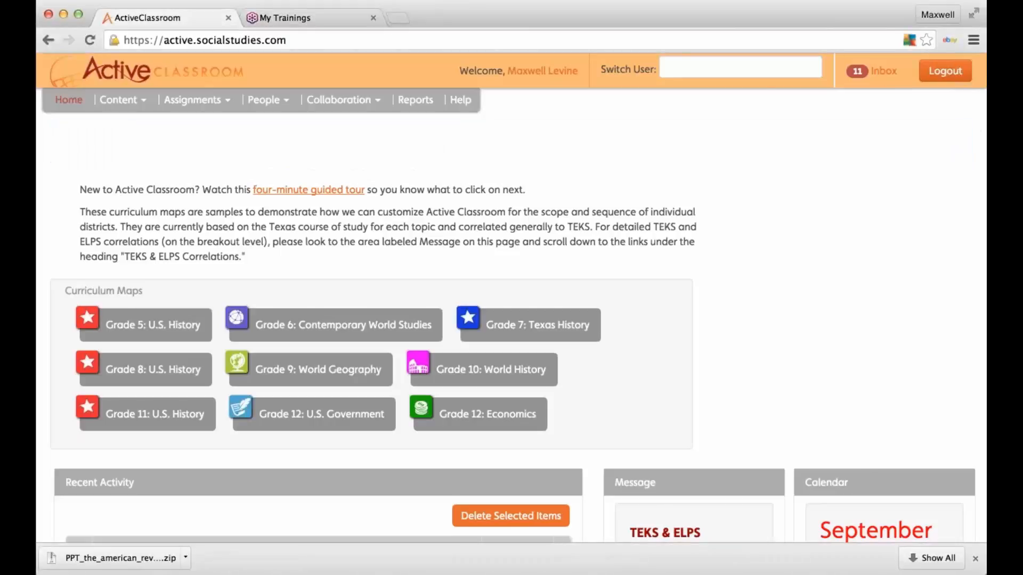
left_click(122, 100)
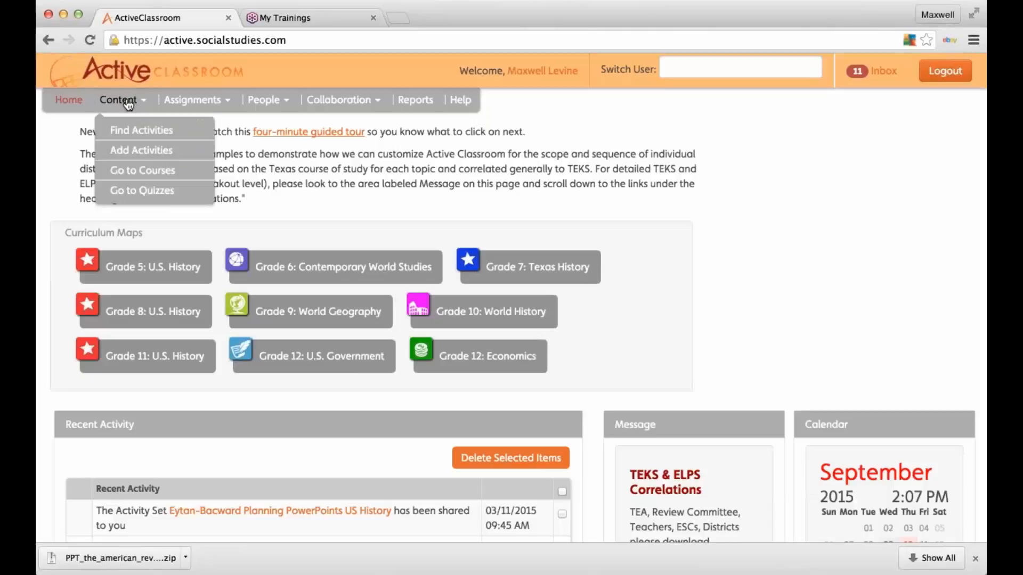
left_click(143, 131)
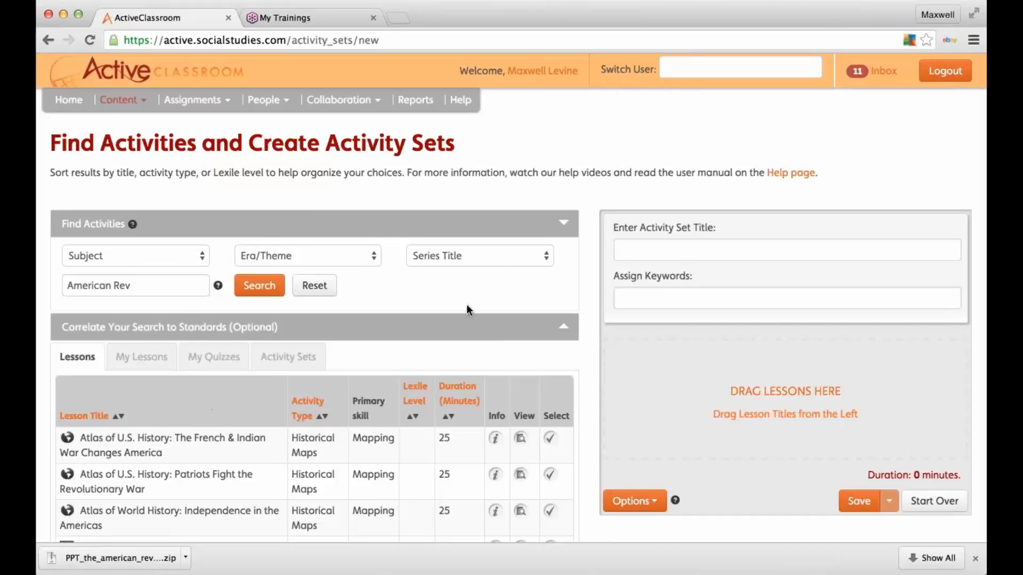
Step: Search with the Backwards Planning PowerPoints series filter and preview the American Revolution lesson
left_click(496, 255)
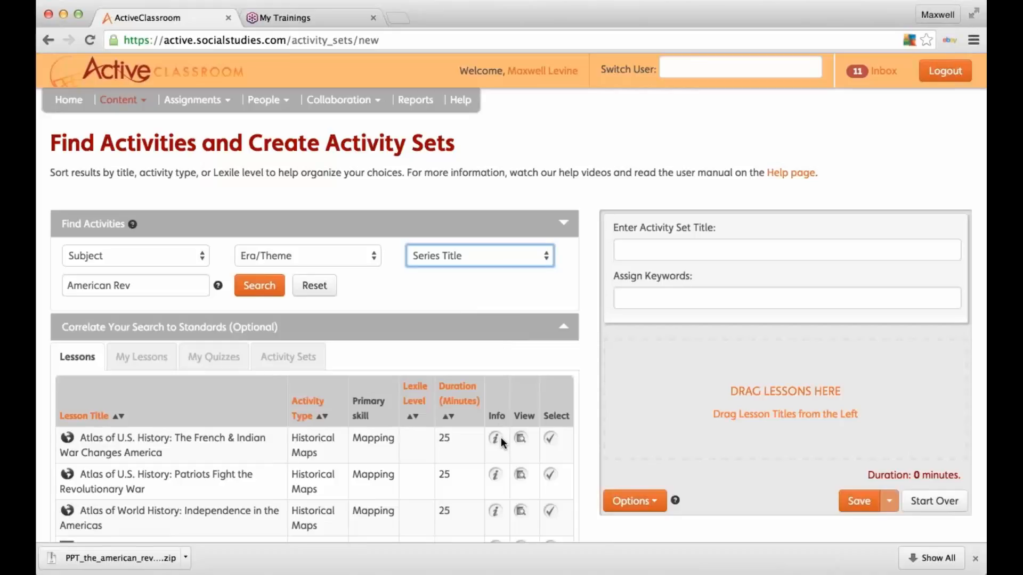
left_click(555, 129)
left_click(261, 289)
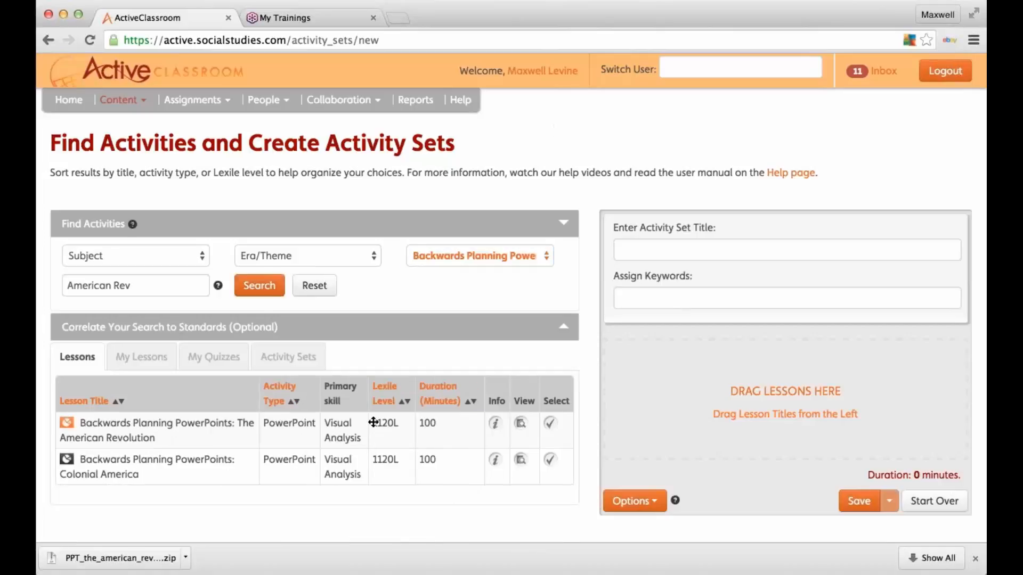
left_click(521, 423)
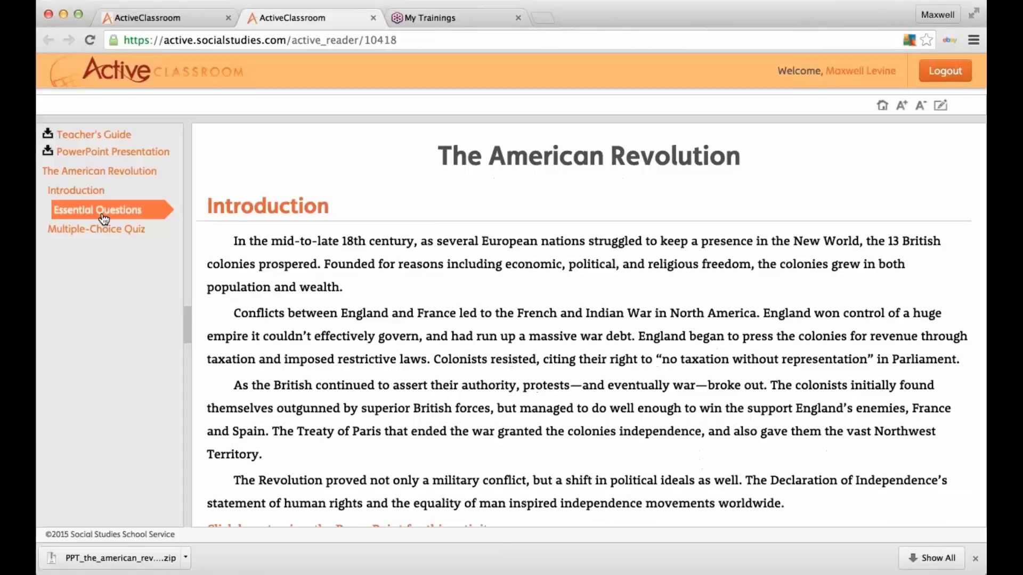
Step: Check the lesson's quiz, then search the History Unfolding series and preview England Versus the Colonies
left_click(104, 219)
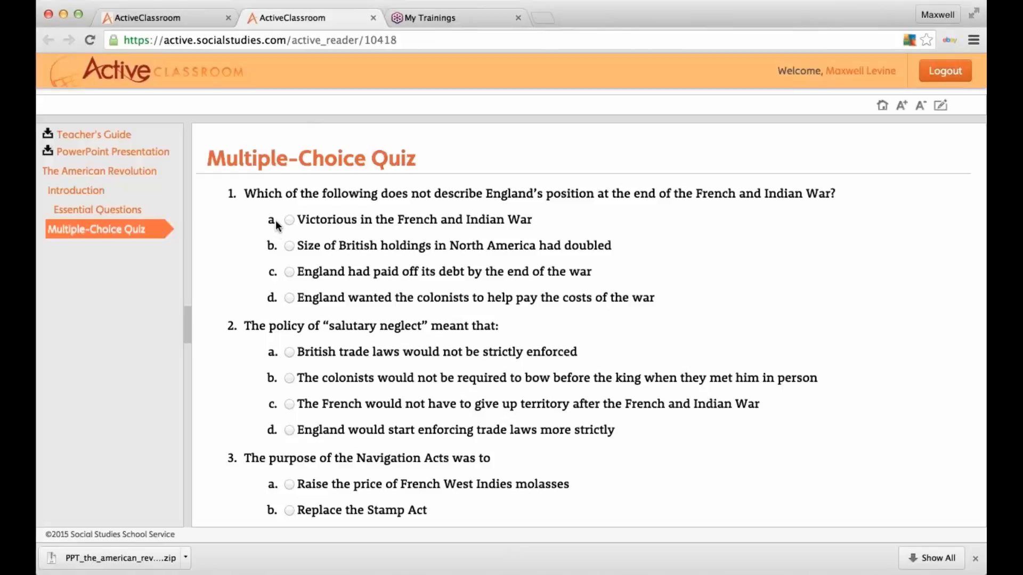
left_click(375, 17)
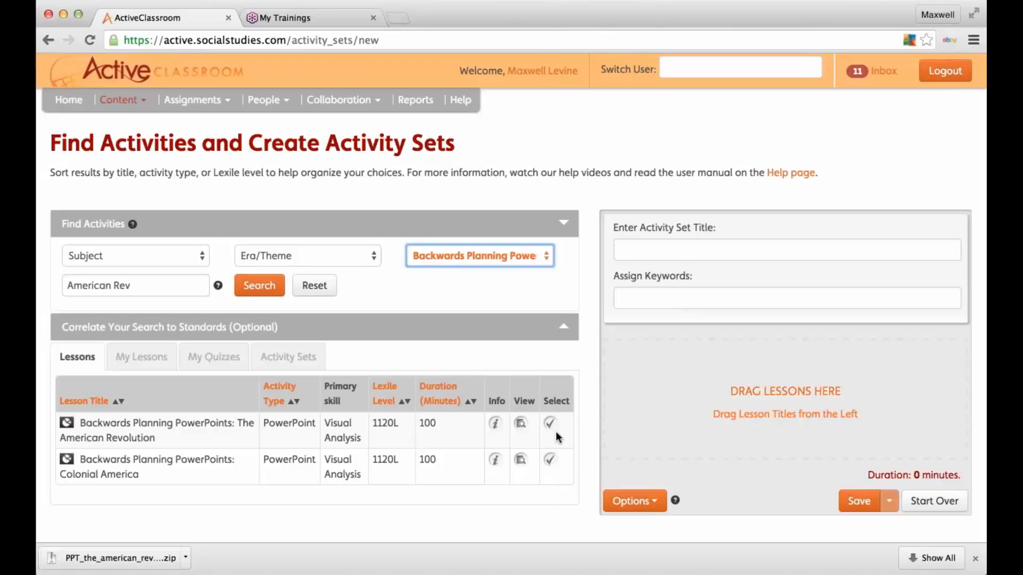
key("h")
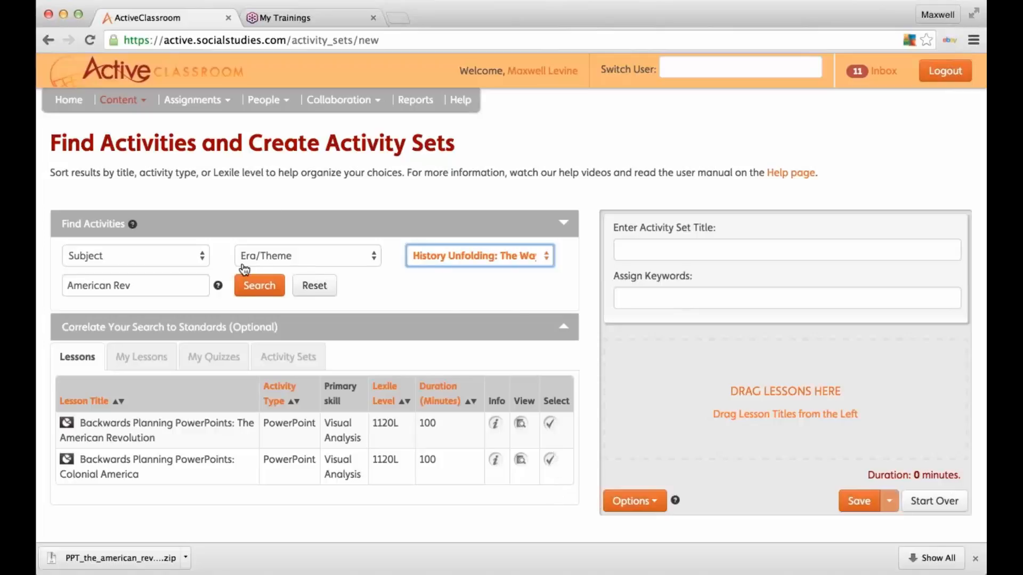
left_click(257, 290)
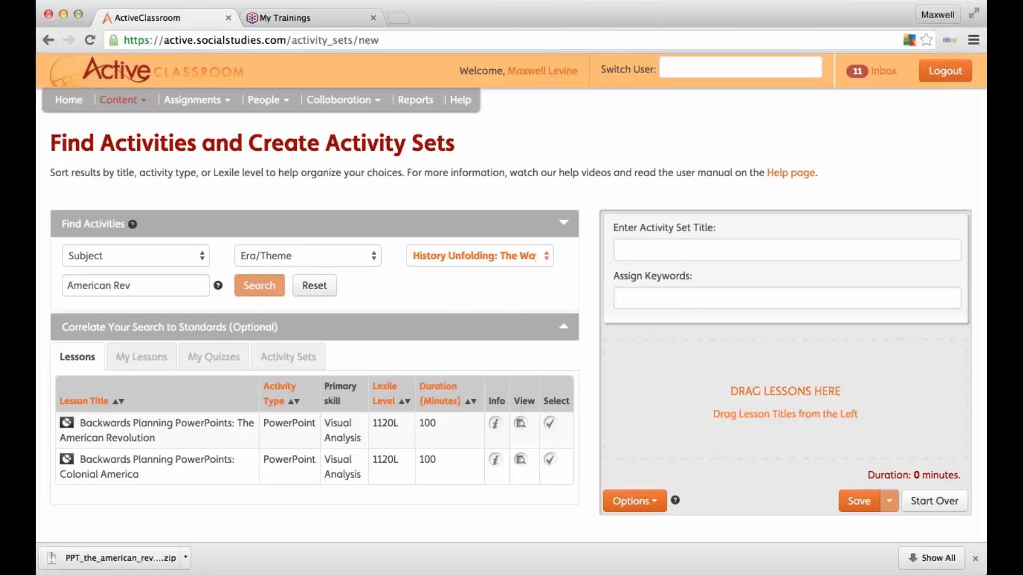
left_click(520, 438)
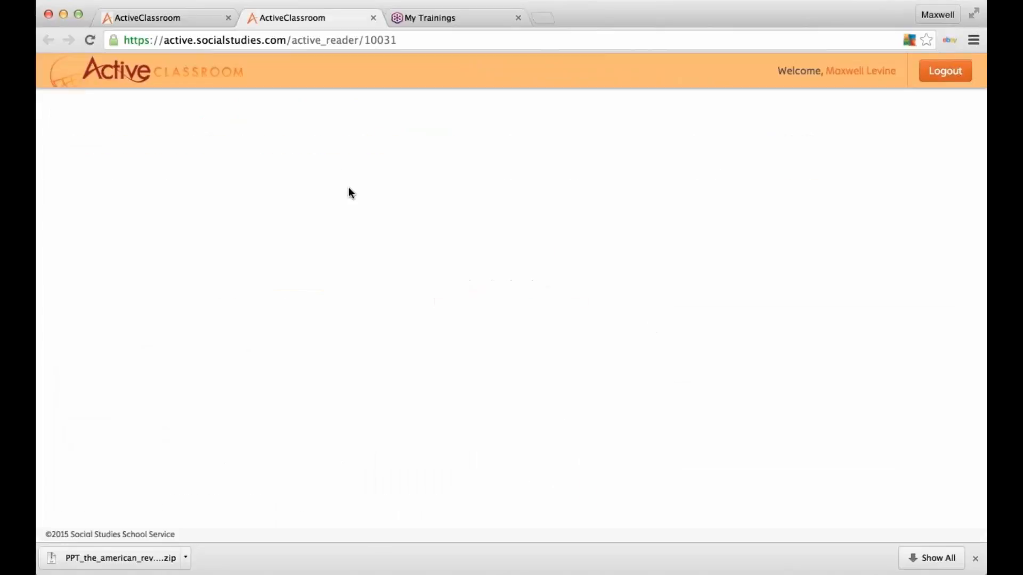
Step: In Illustration 1, enlarge the Pennsylvania Journal image, widen both answer boxes, and close the reader
left_click(82, 211)
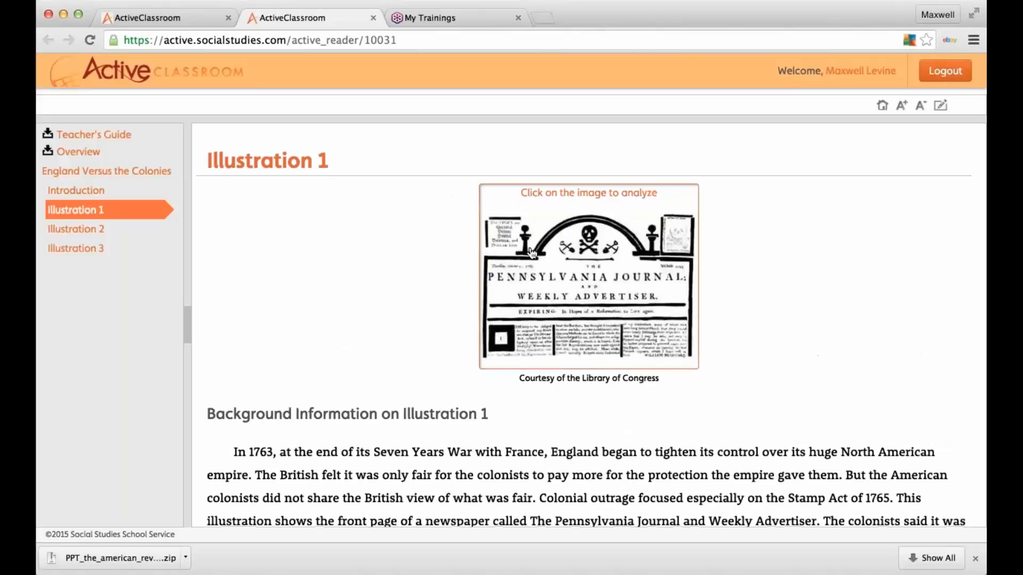
left_click(505, 364)
scroll(505, 364, "down", 5)
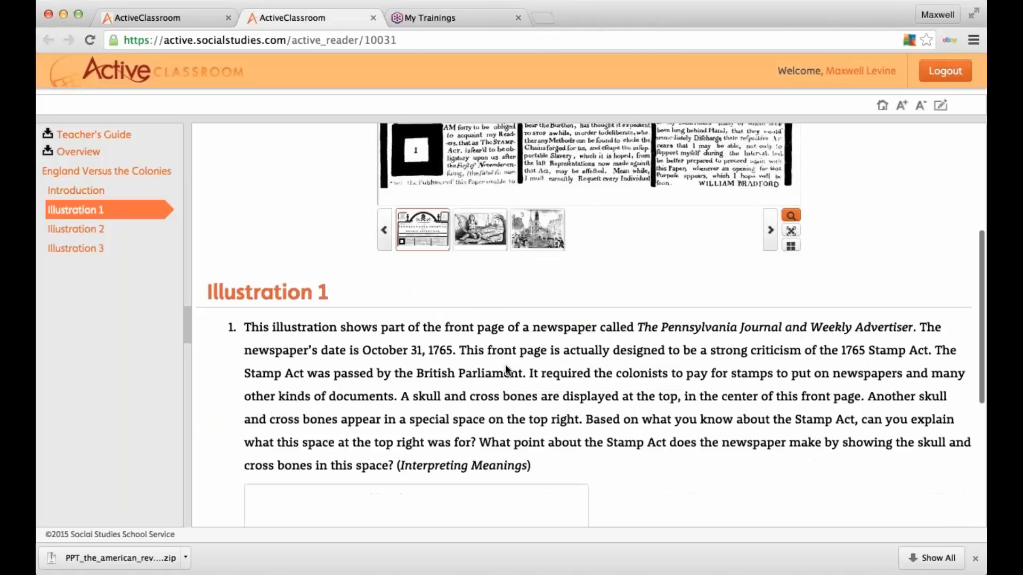
left_click_drag(585, 467, 864, 420)
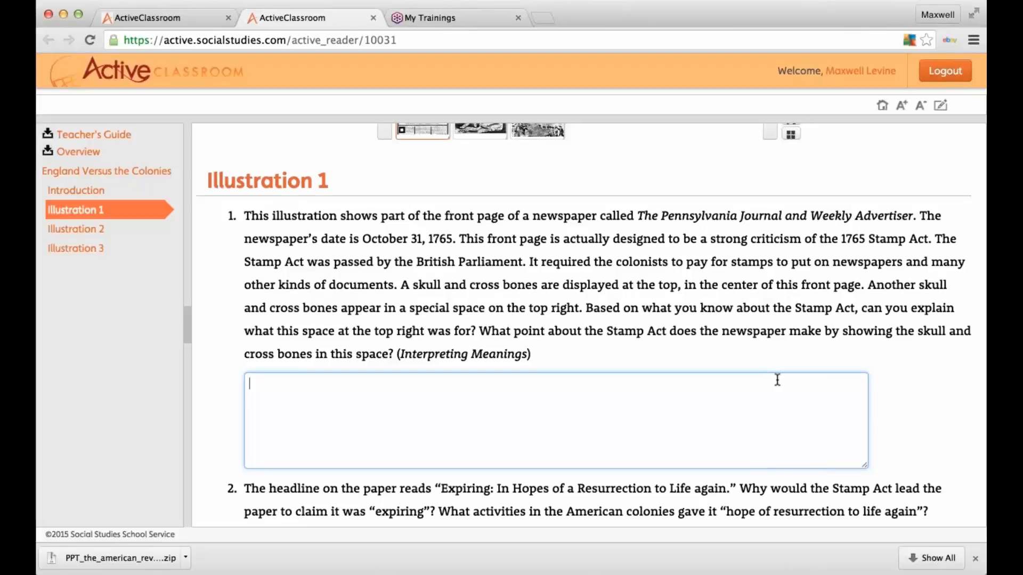
scroll(777, 380, "down", 3)
left_click_drag(585, 480, 796, 483)
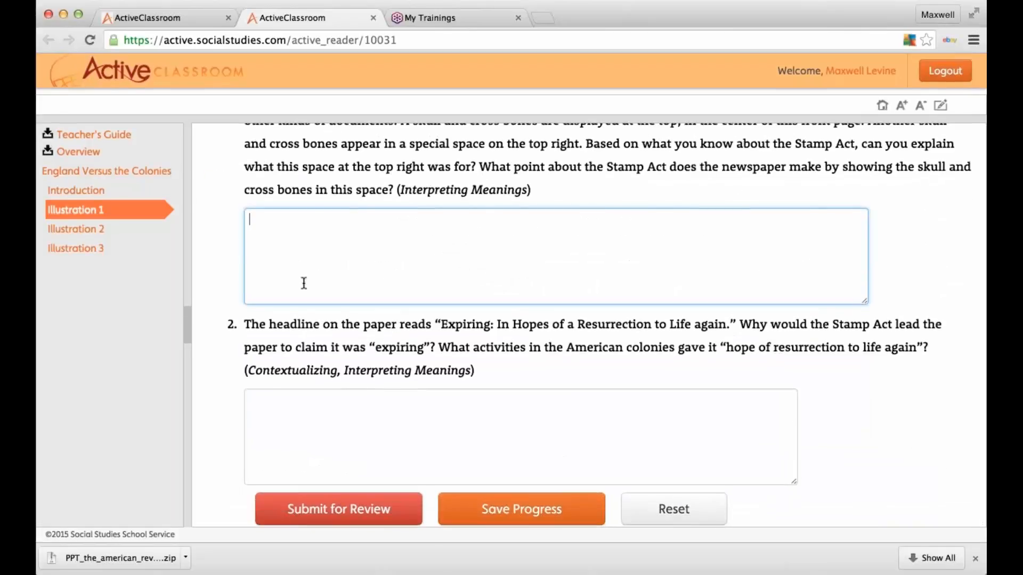
scroll(304, 281, "up", 2)
left_click(373, 17)
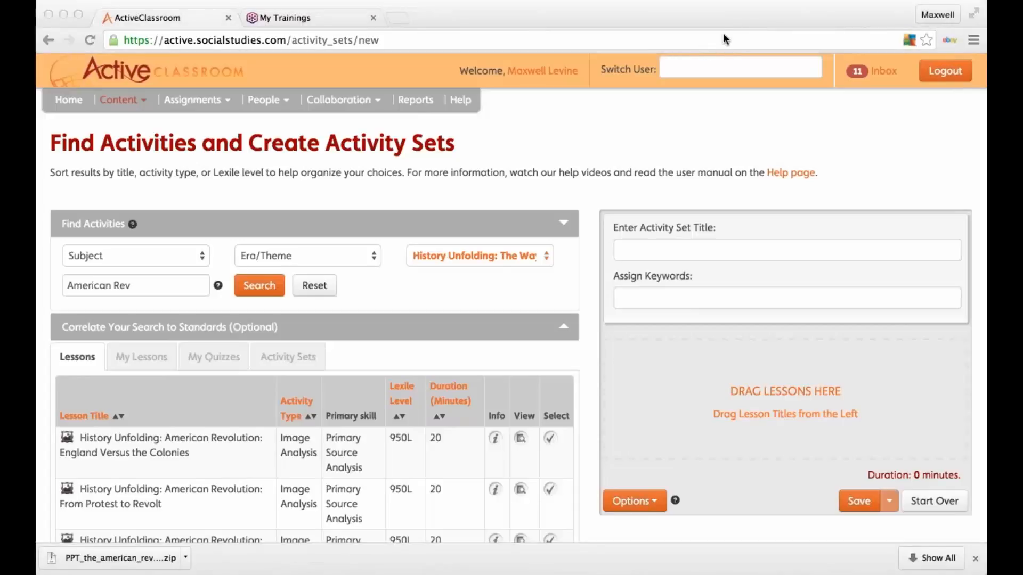
Step: Go to Content > Go to Quizzes and expand the quiz search options
left_click(130, 99)
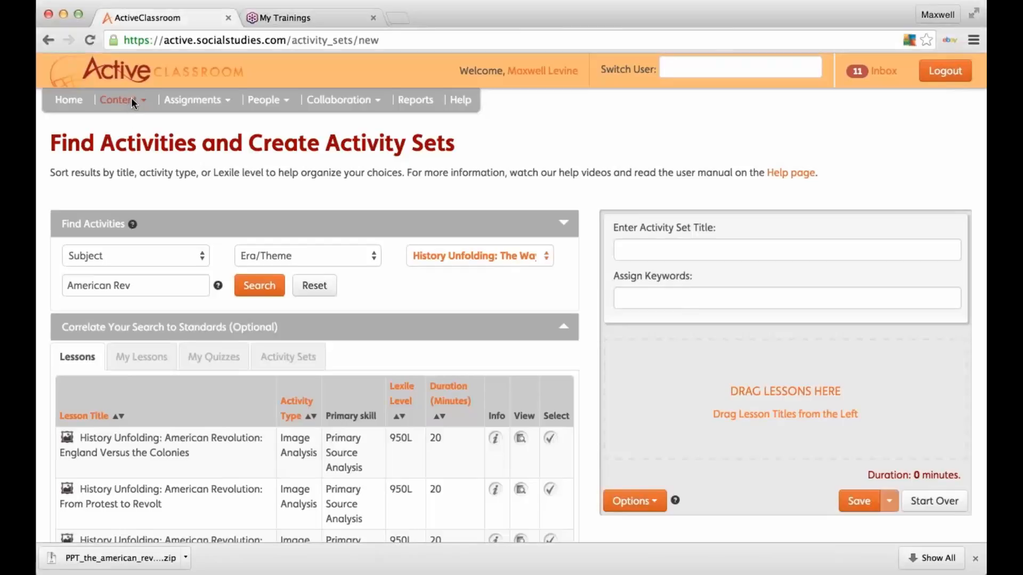
left_click(139, 104)
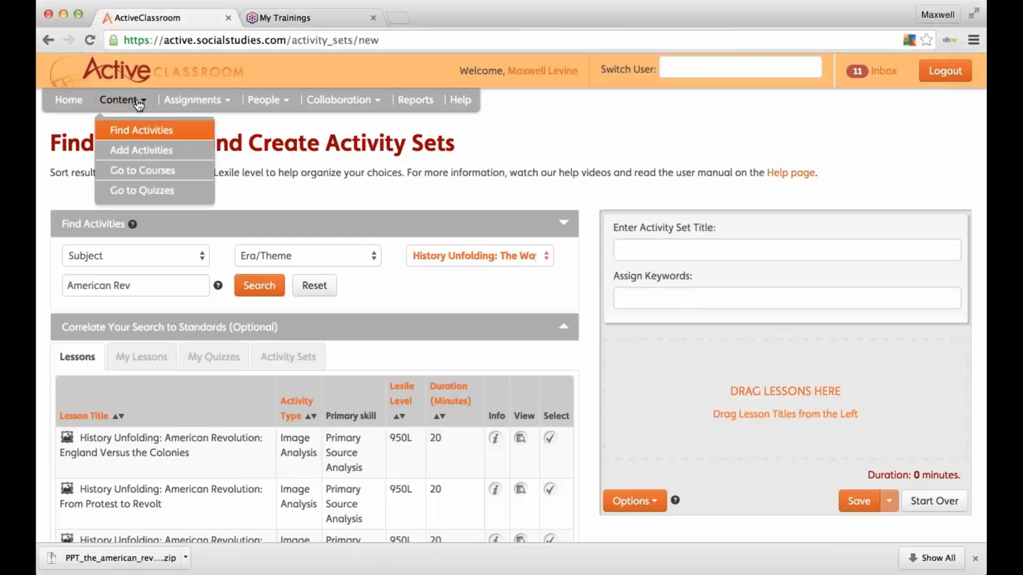
left_click(144, 191)
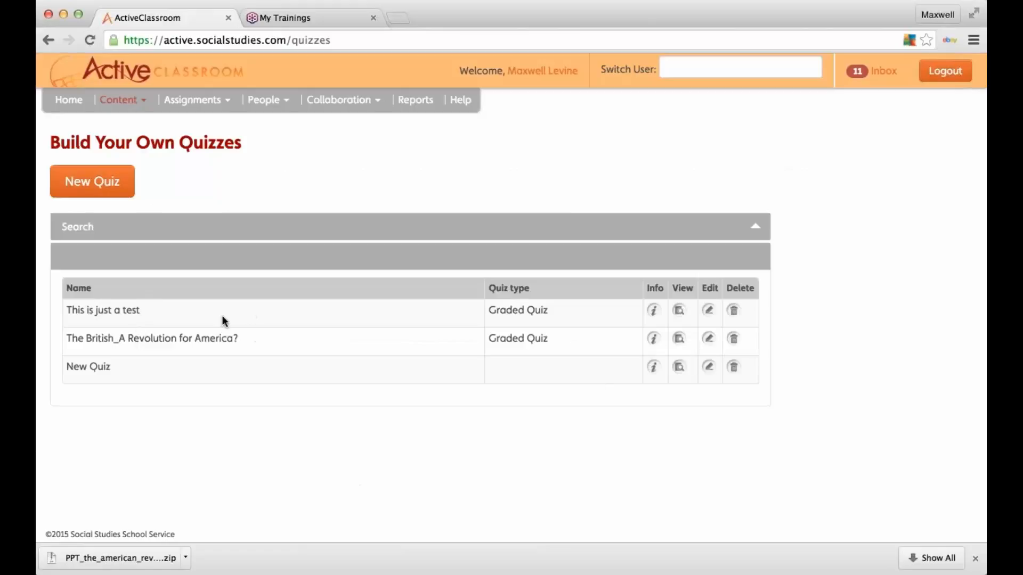
left_click(102, 226)
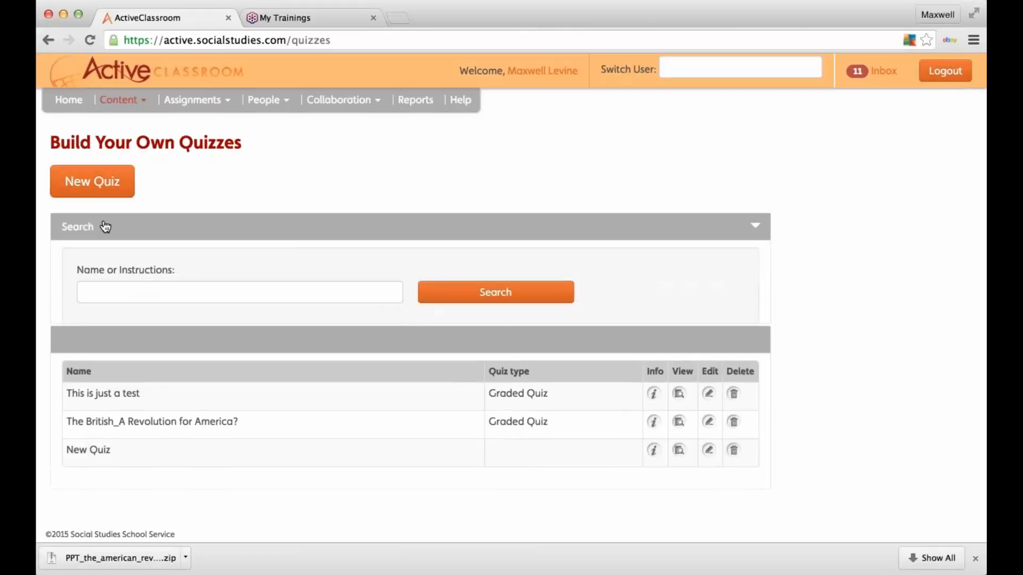
left_click(234, 296)
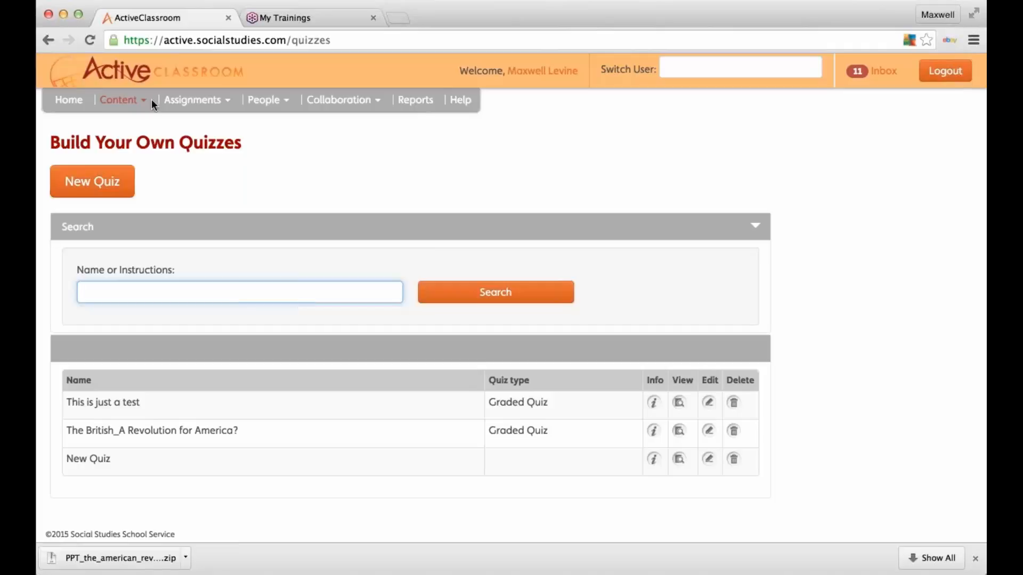
Step: Return to Find Activities and show My Lessons, then My Quizzes, in the finder
left_click(124, 100)
left_click(141, 130)
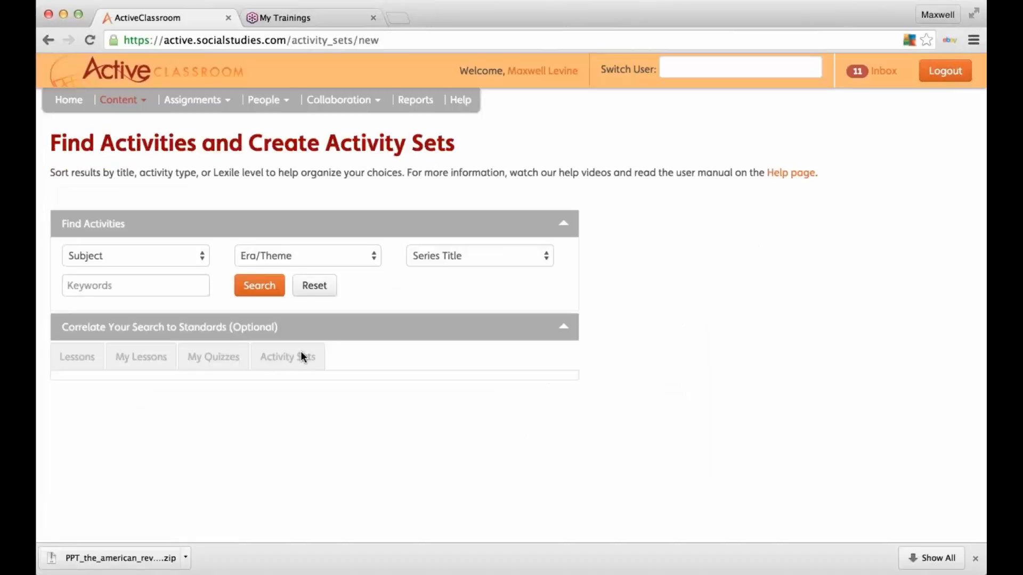
scroll(112, 367, "down", 2)
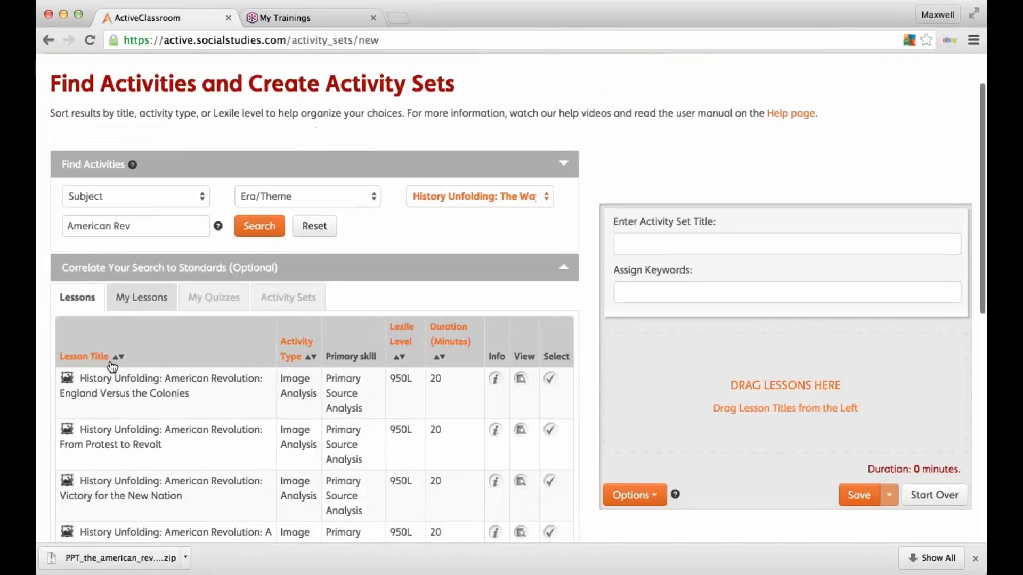
left_click(142, 294)
left_click(218, 295)
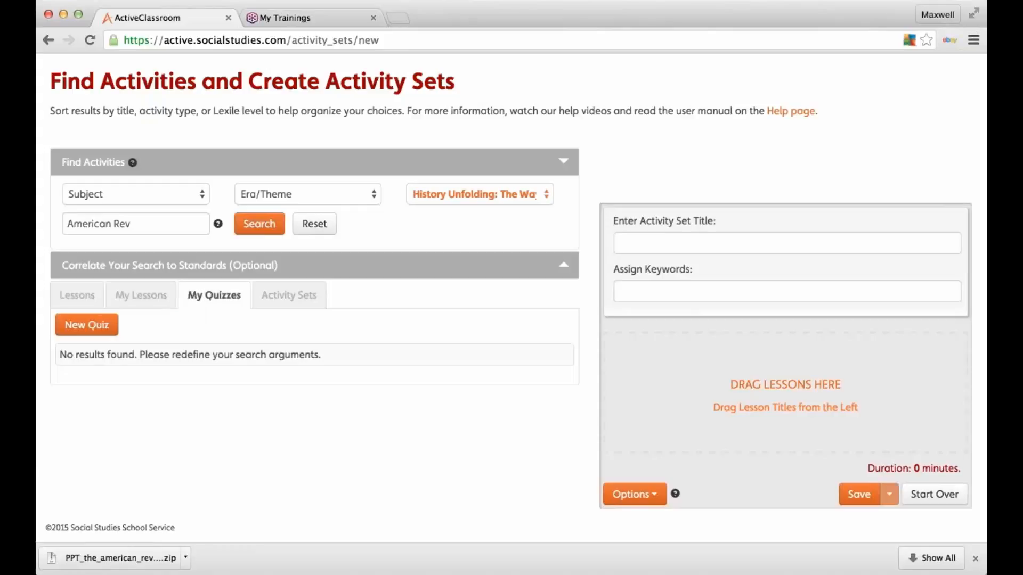
Step: Start a new Graded Quiz and review its keywords, duration and instructions fields
left_click(99, 327)
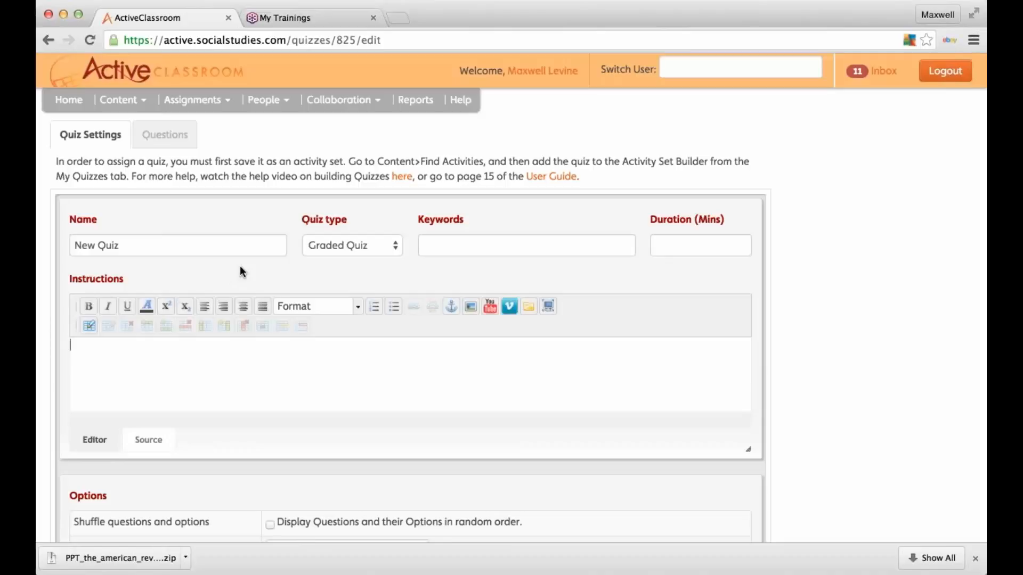
scroll(240, 265, "down", 3)
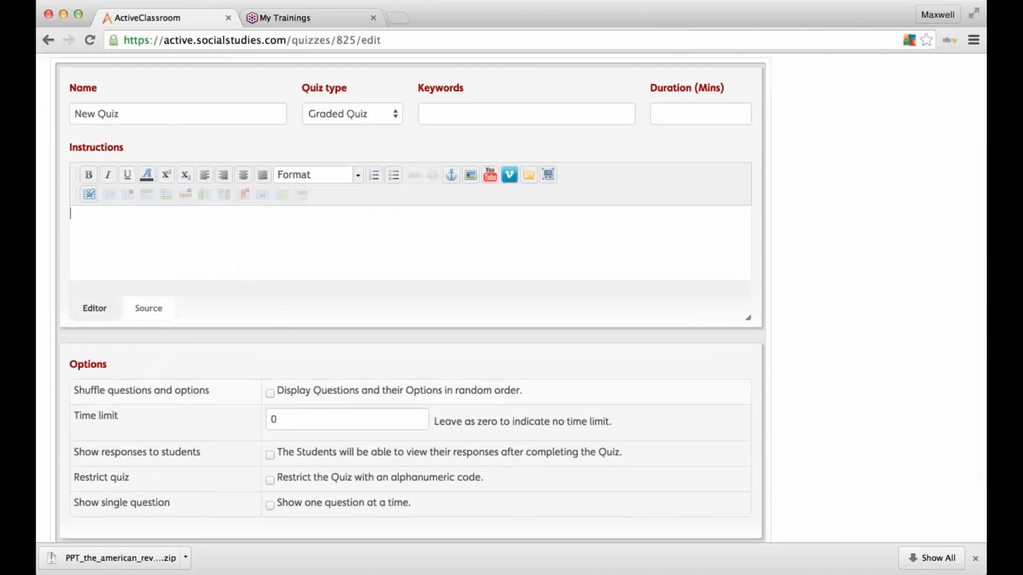
scroll(410, 298, "up", 2)
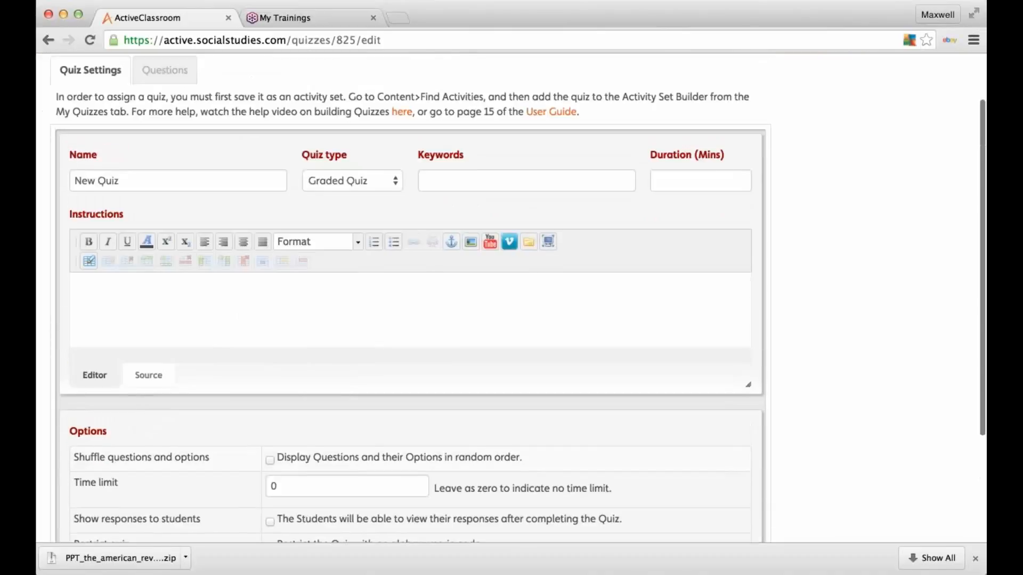
left_click(381, 187)
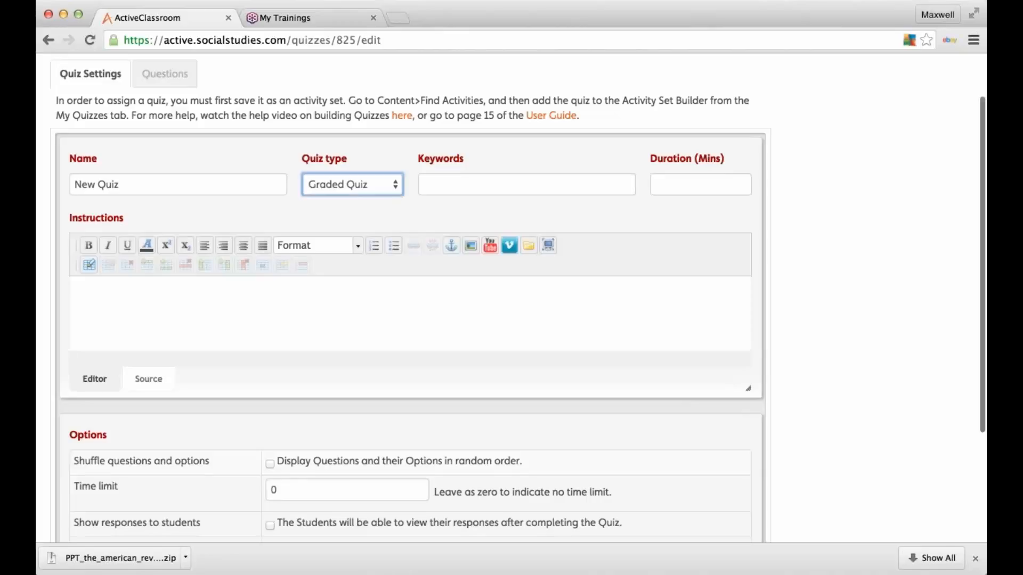
left_click(463, 190)
left_click(673, 193)
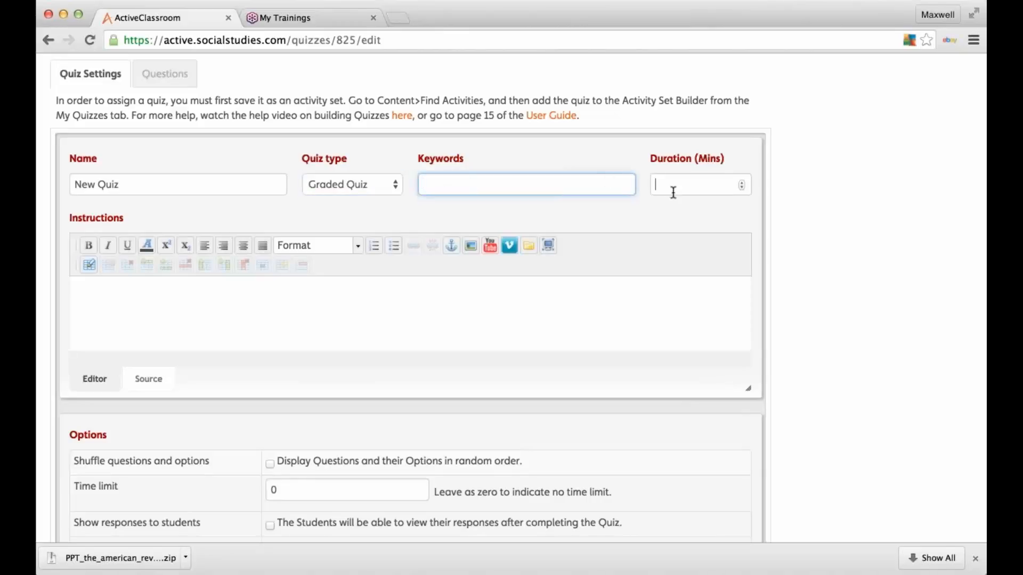
left_click(288, 306)
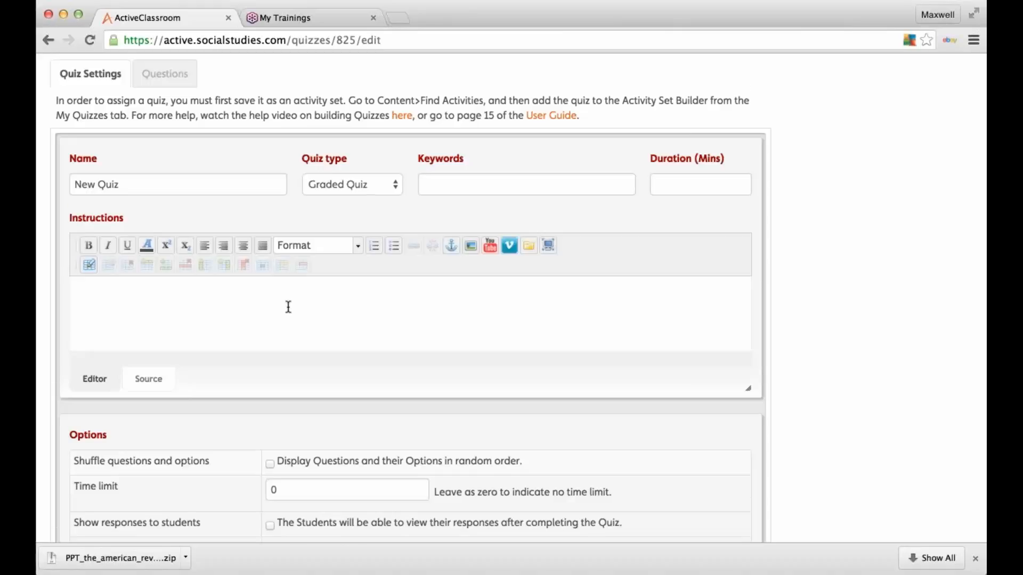
scroll(288, 307, "down", 5)
scroll(288, 307, "up", 8)
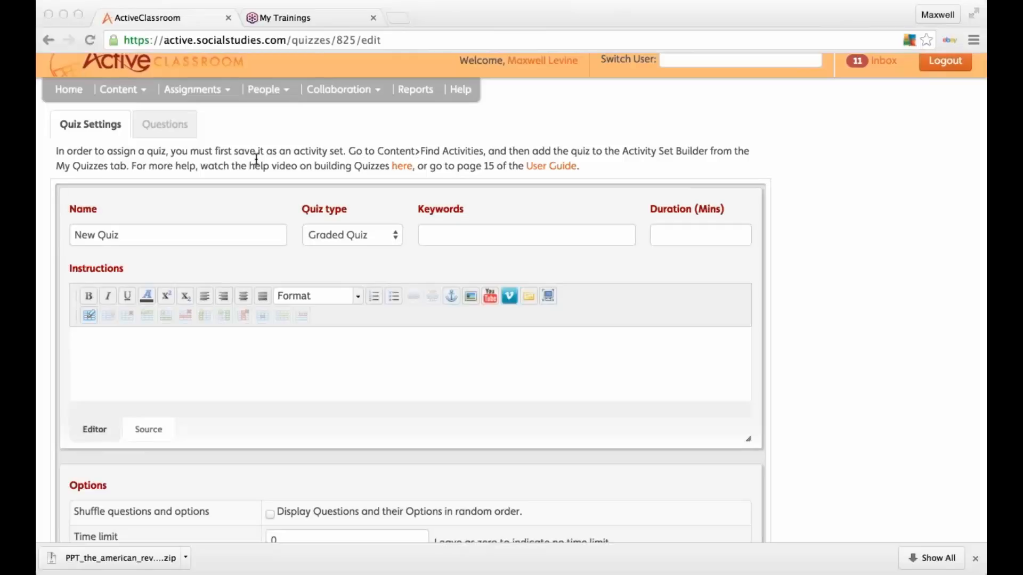
Step: Name the quiz 'American Revolution - The British', with keywords 'American Rev' and duration 45 minutes
left_click(99, 346)
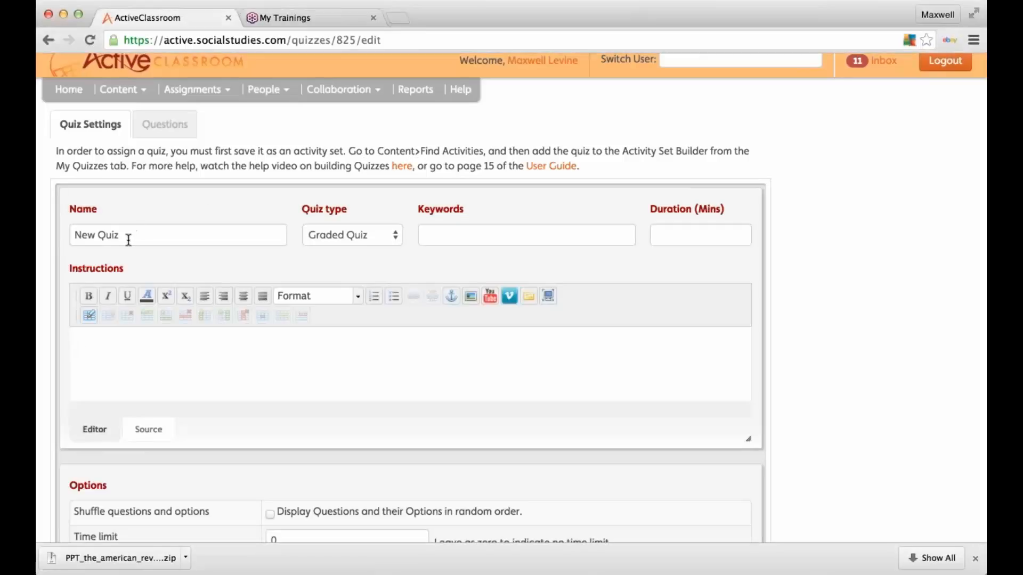
left_click_drag(127, 238, 58, 240)
type("American Revolution - The British")
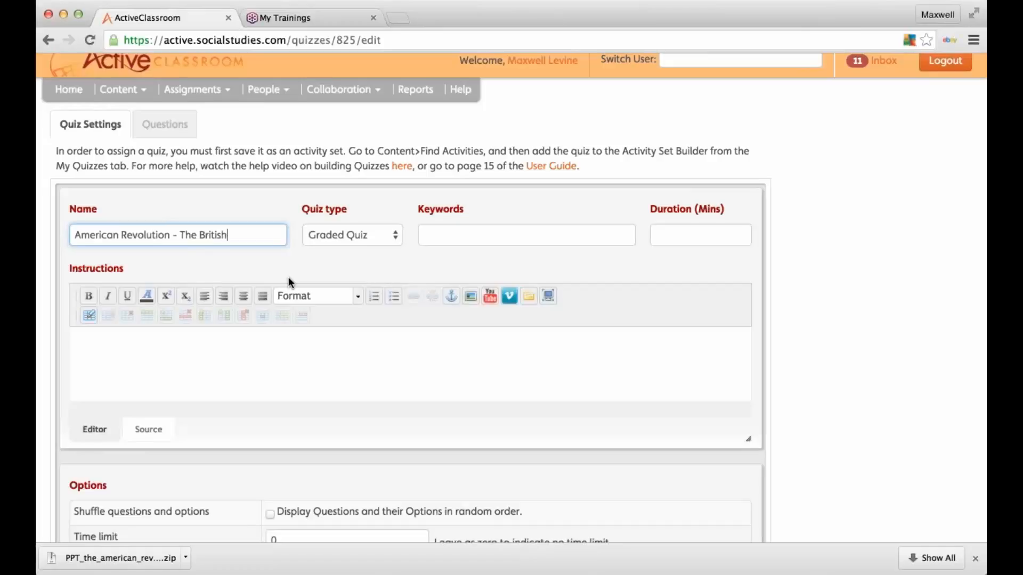
left_click(458, 236)
type("Am")
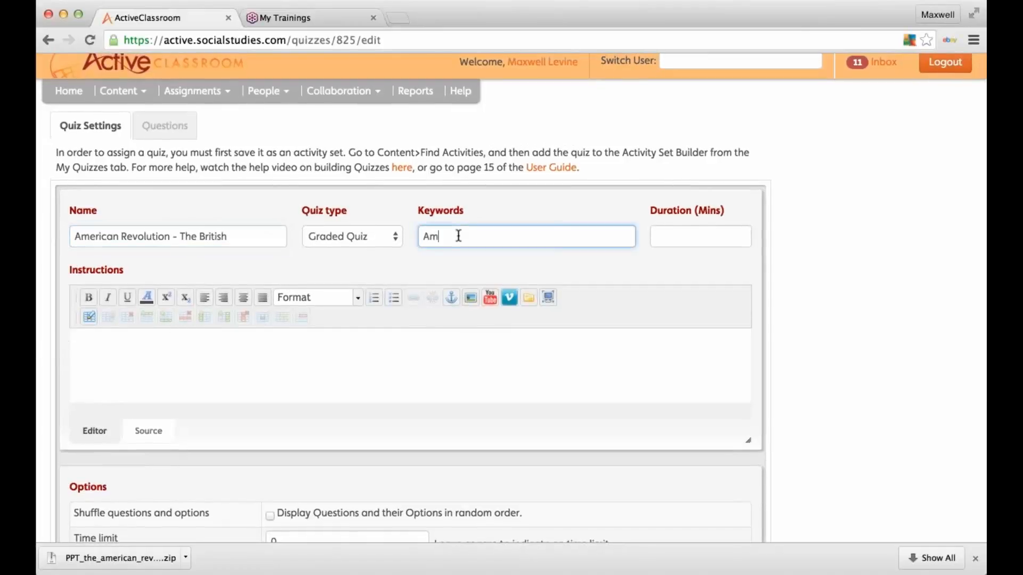
type("erican Rev")
left_click(687, 239)
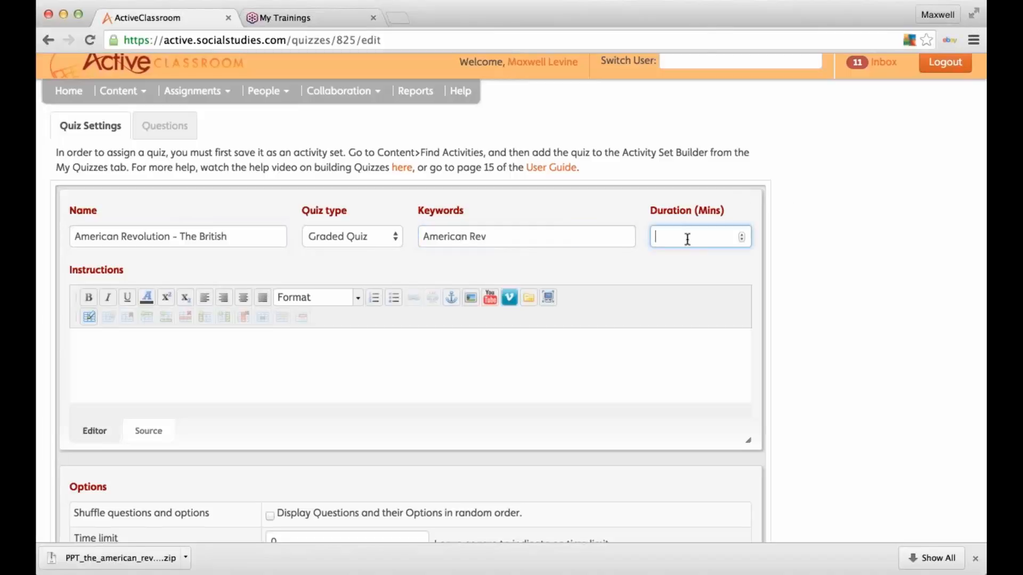
type("45")
Step: Paste the prepared instructions sentence into the quiz instructions editor
left_click(466, 363)
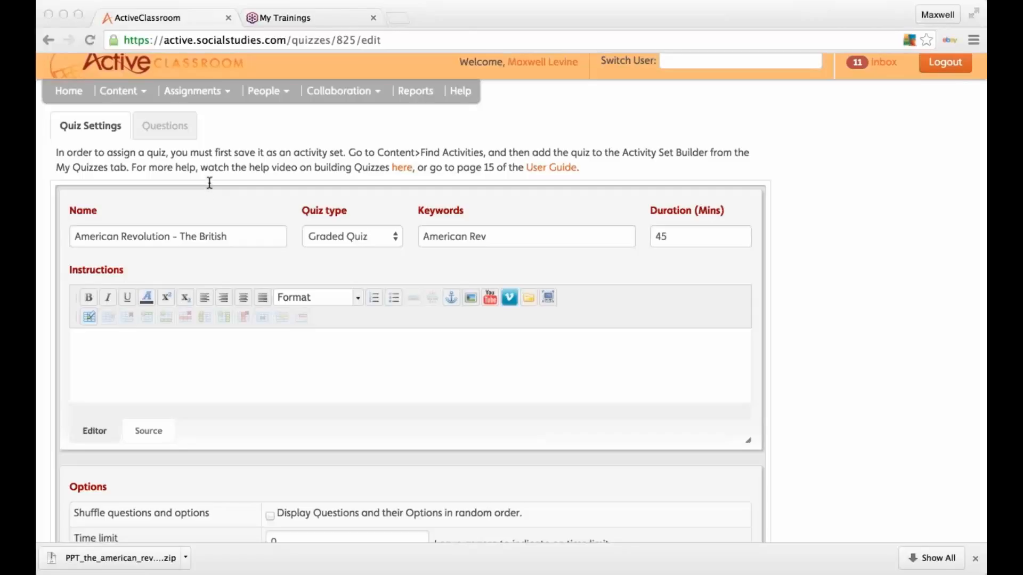
left_click(104, 383)
type("This quiz will test your knowledge about the American Revolution and major events that took place.")
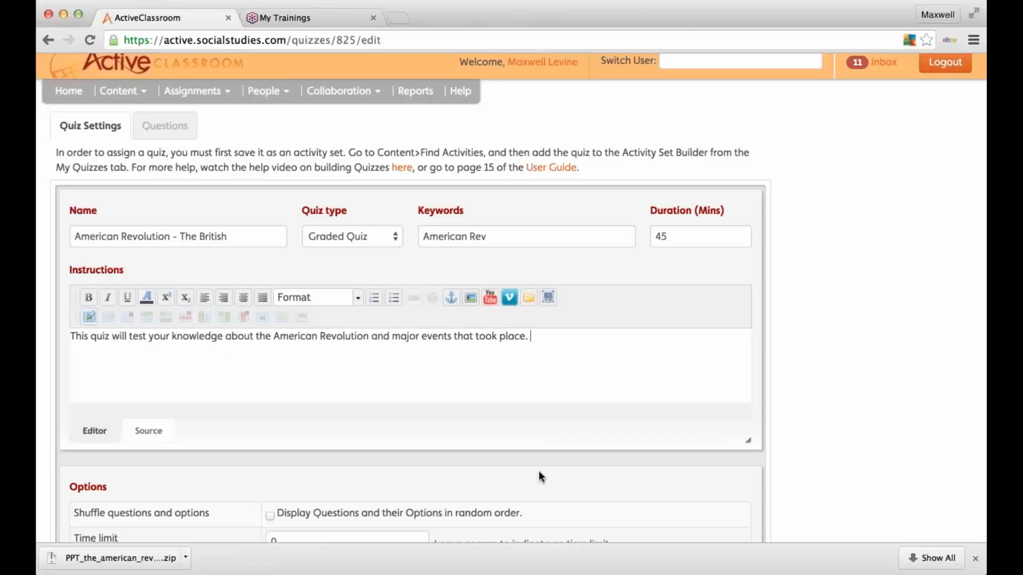
scroll(548, 440, "down", 2)
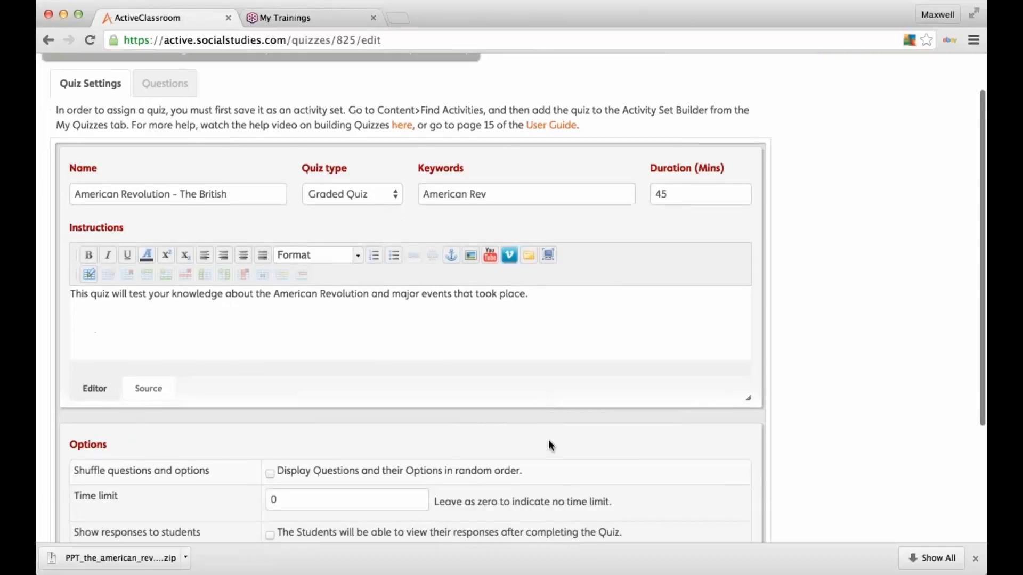
Step: Tick 'Show one question at a time', then switch to the quiz's Questions section
scroll(549, 445, "down", 5)
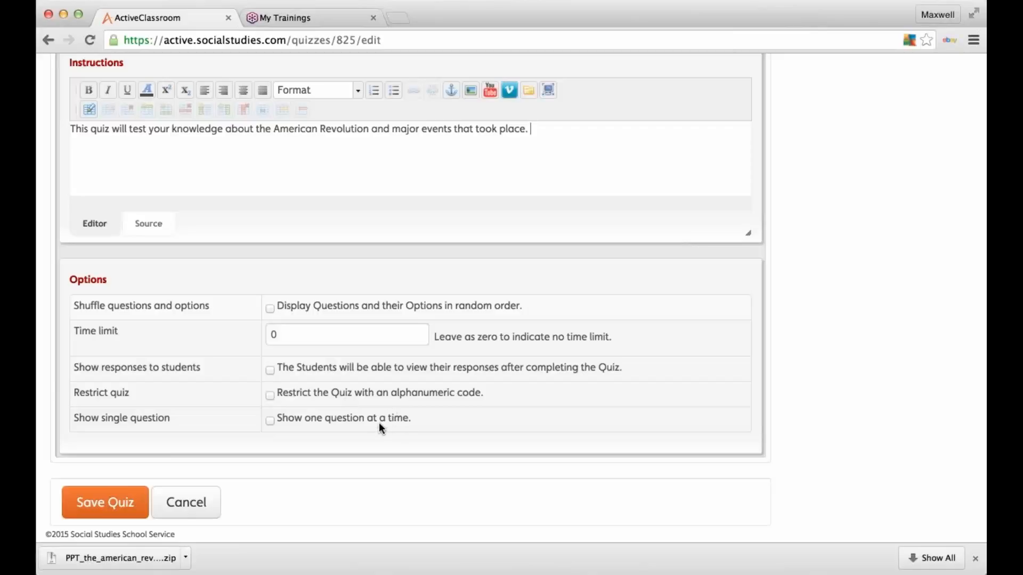
left_click(271, 419)
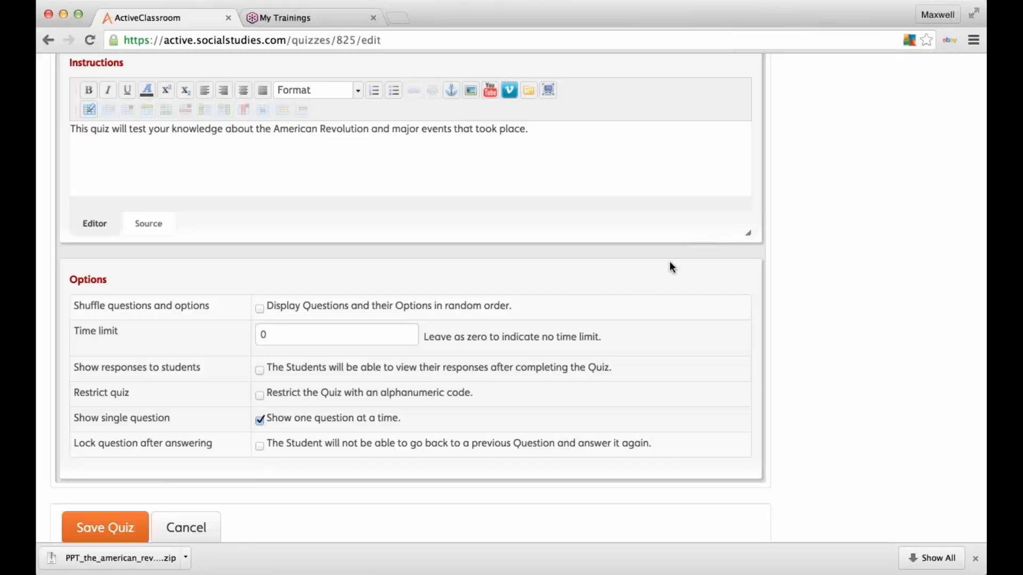
scroll(648, 283, "up", 5)
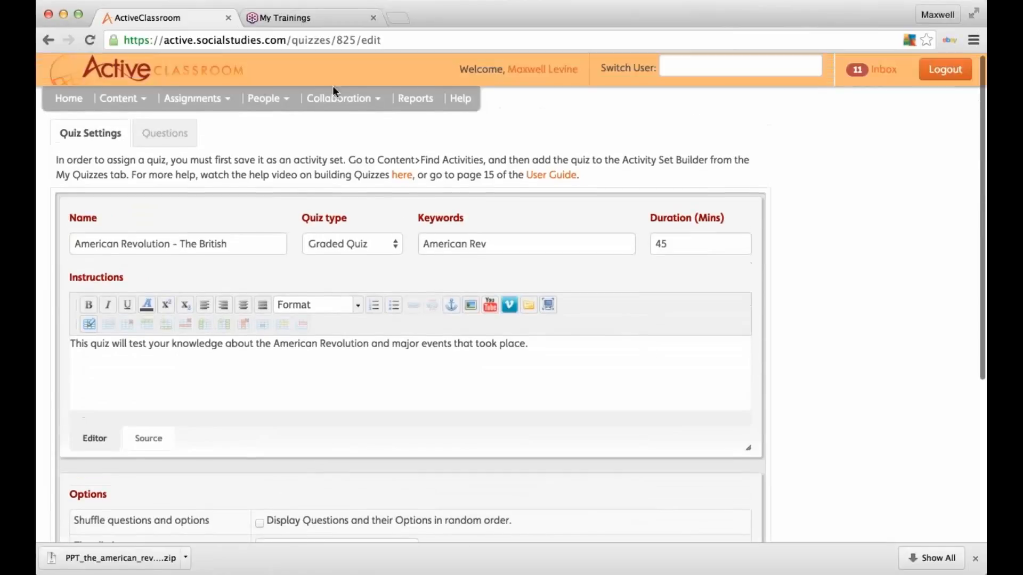
left_click(169, 134)
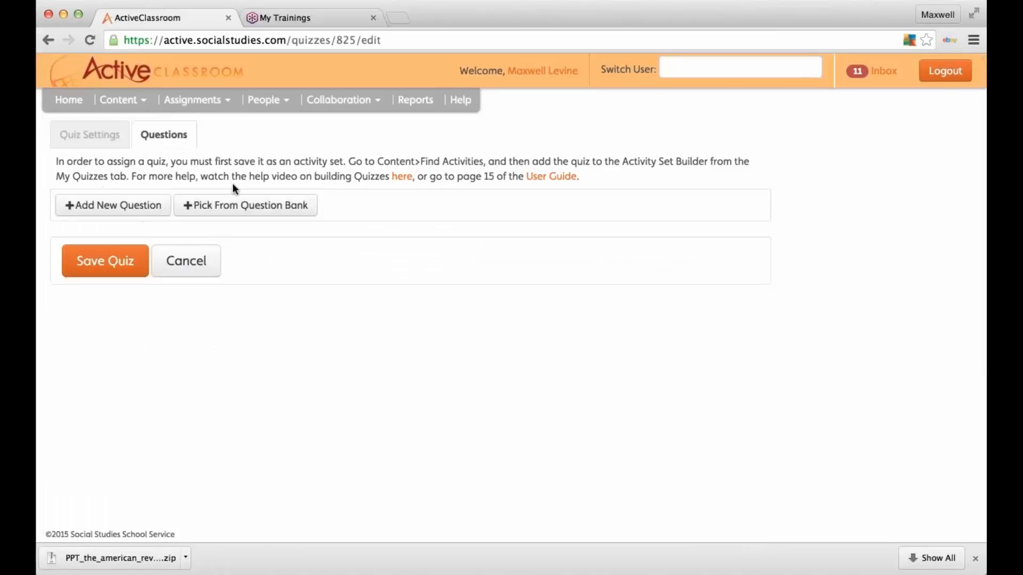
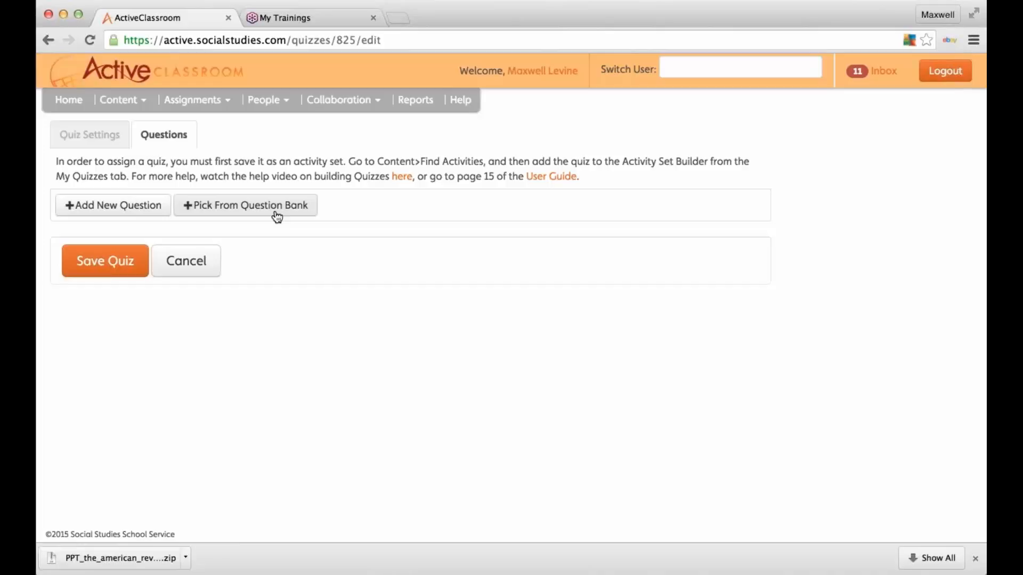
Step: Add a Multiple Choice, Single Answer question 'Name the Color' and paste its coat-colour question text
left_click(91, 211)
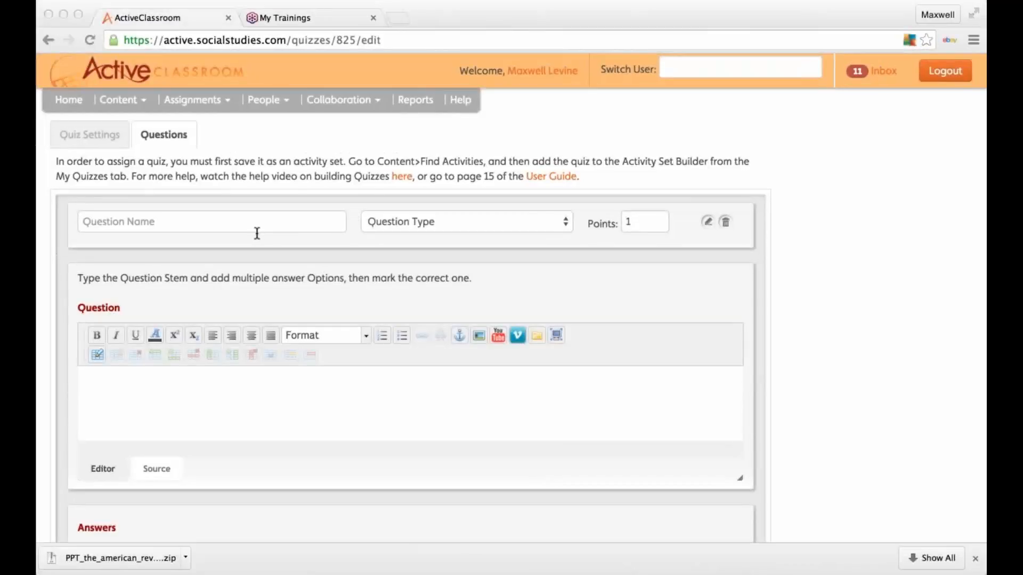
left_click(172, 223)
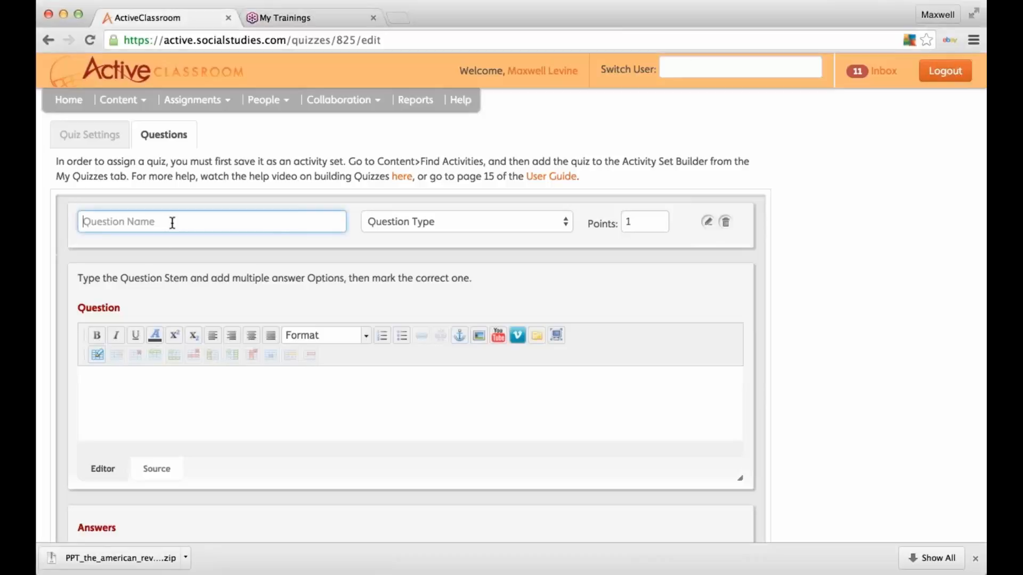
type("Name the Color")
left_click(466, 228)
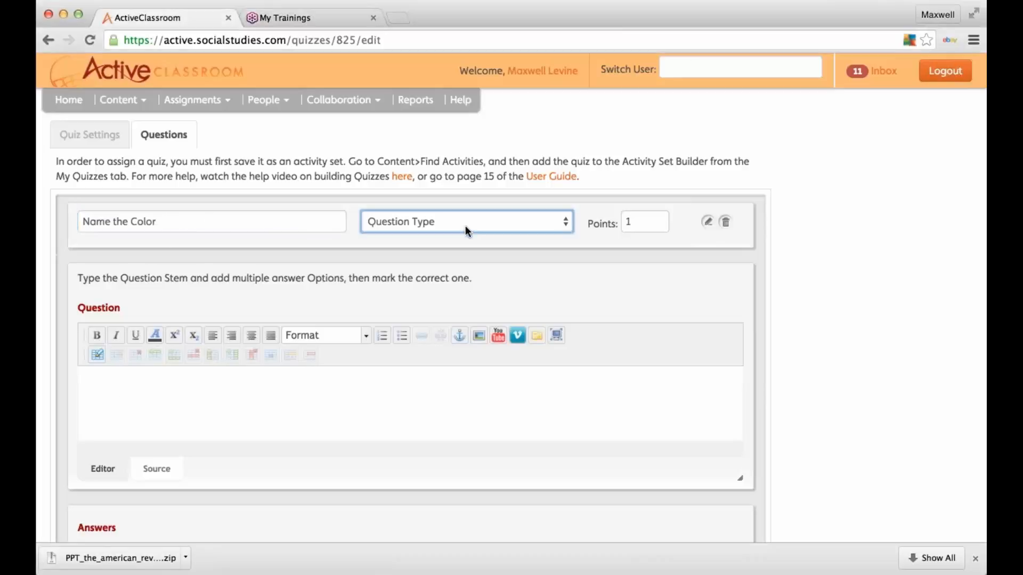
left_click(466, 233)
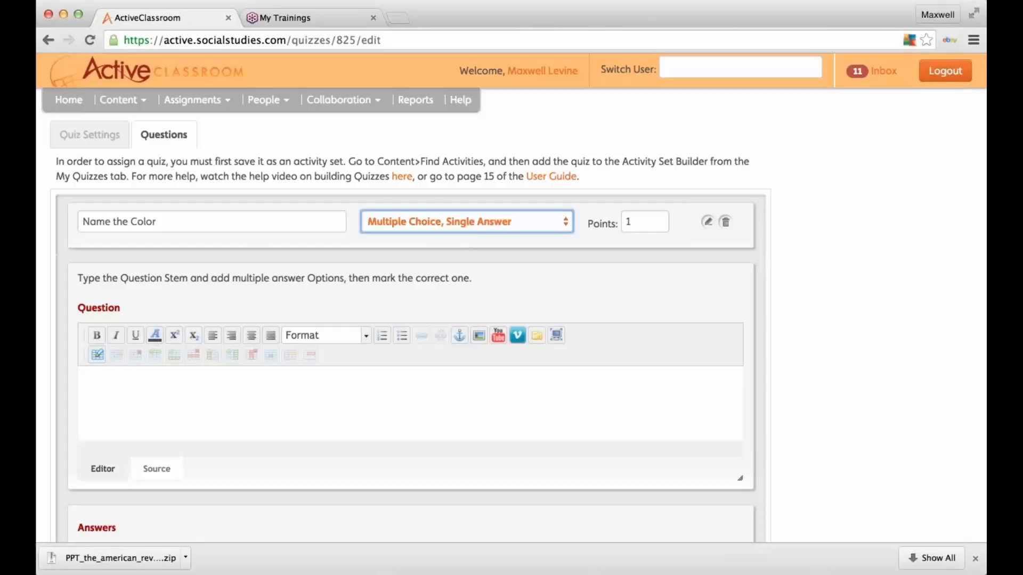
left_click(641, 229)
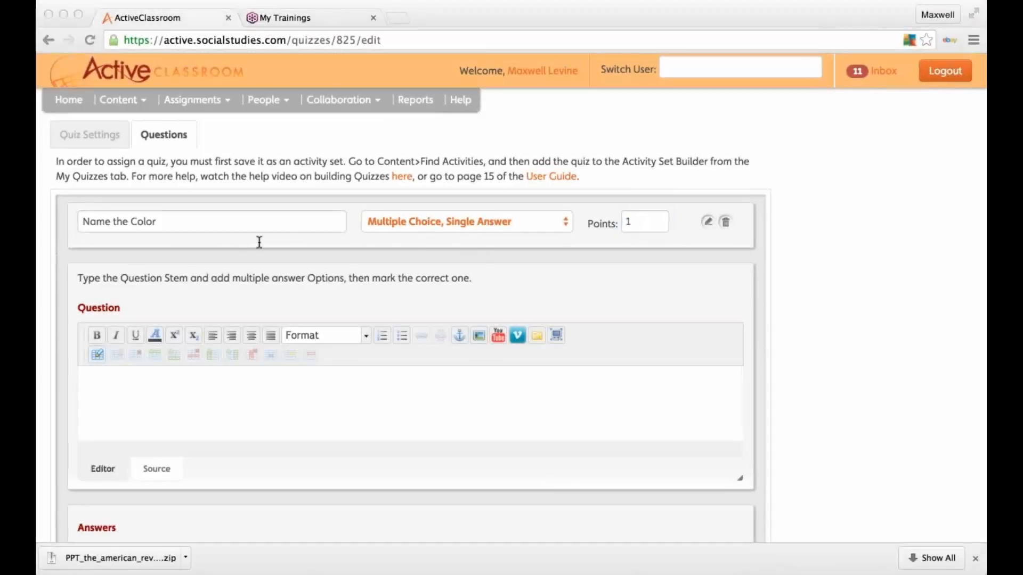
left_click(118, 421)
type("What color were the coats that the British would wear?")
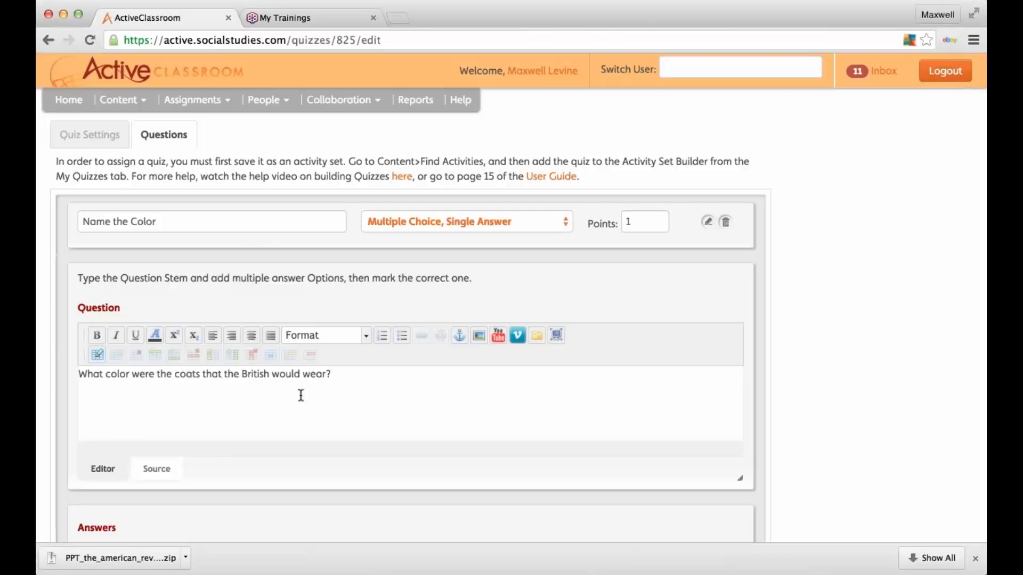
Step: Enter the answer options Blue, Green, Red and Purple
scroll(300, 395, "down", 5)
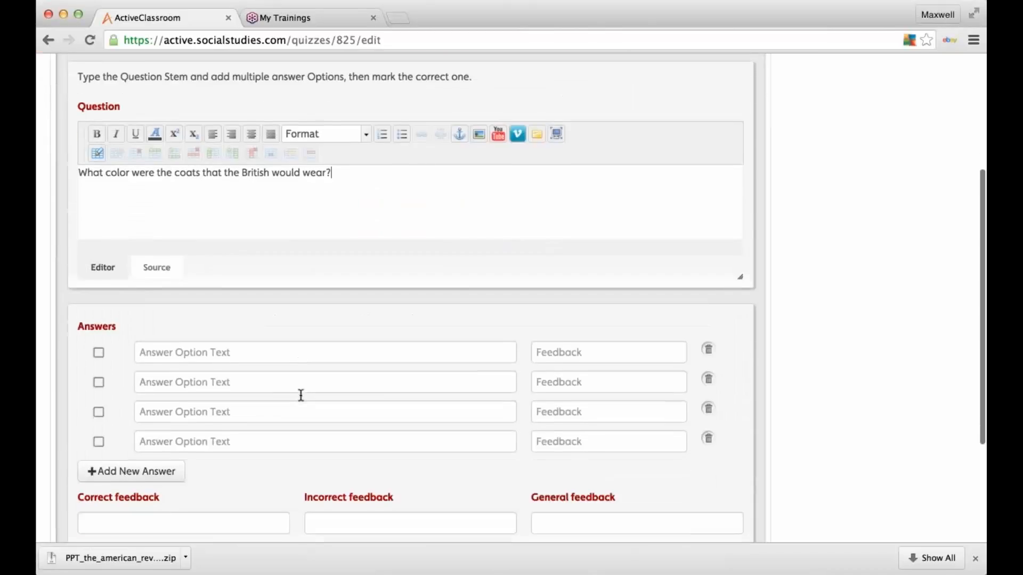
left_click(268, 329)
type("Blue")
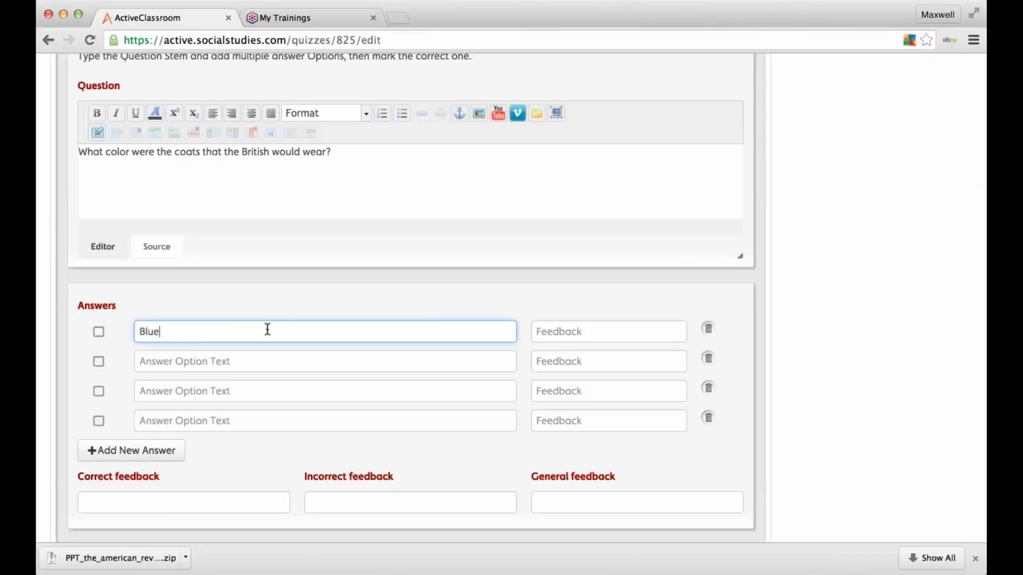
key("Tab")
left_click(271, 369)
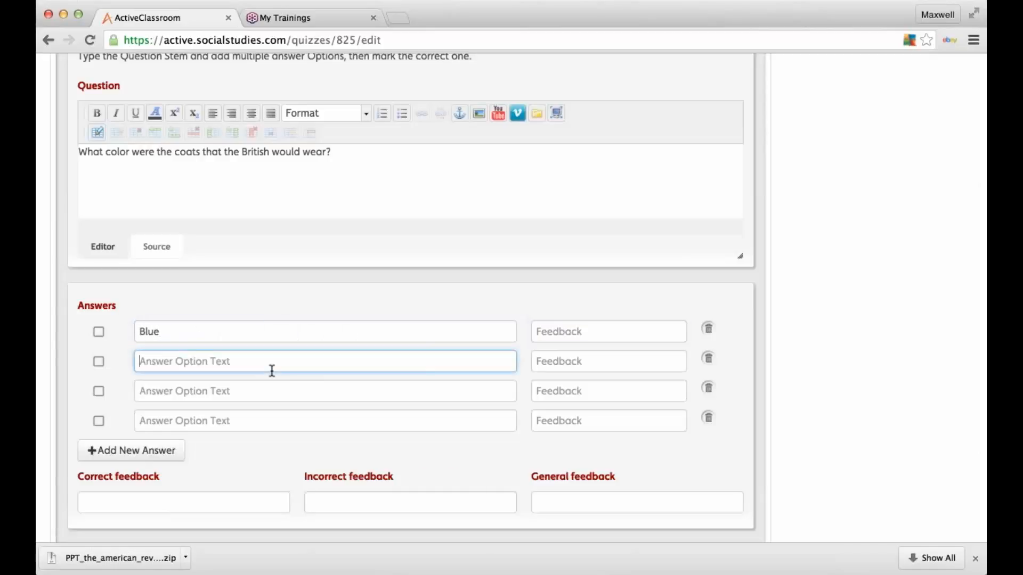
type("Green")
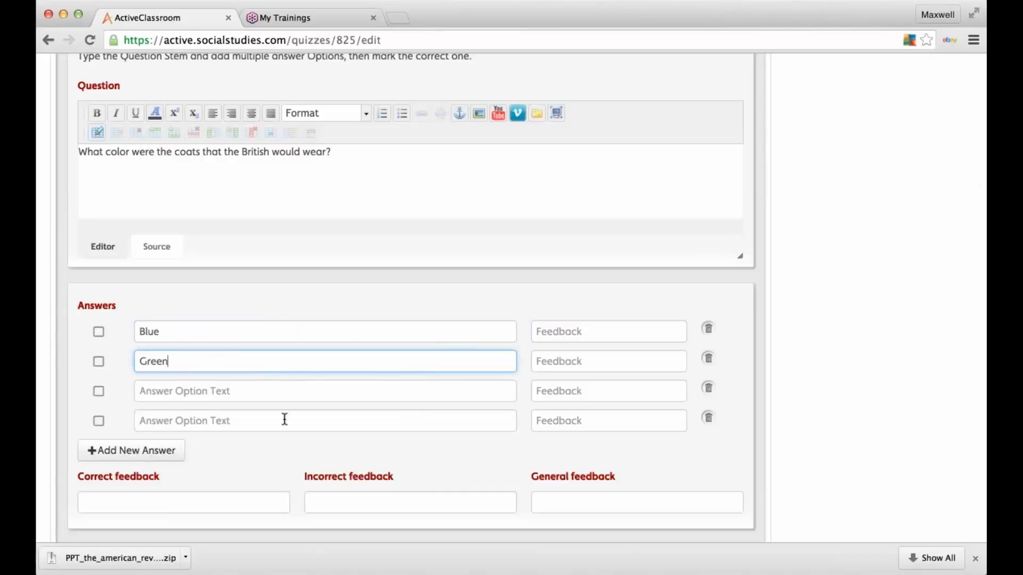
left_click(283, 390)
type("Red")
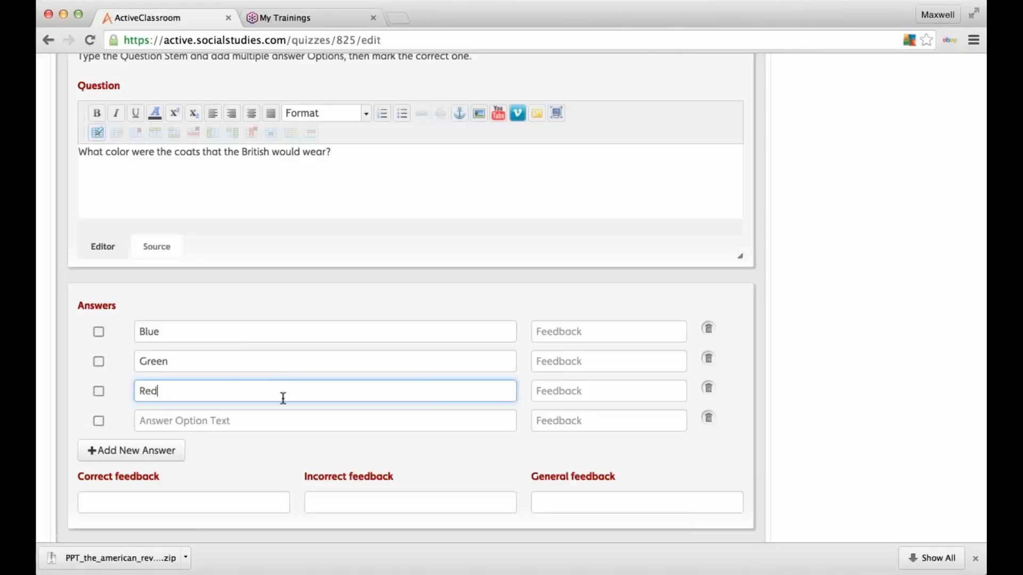
left_click(268, 424)
type("Purple")
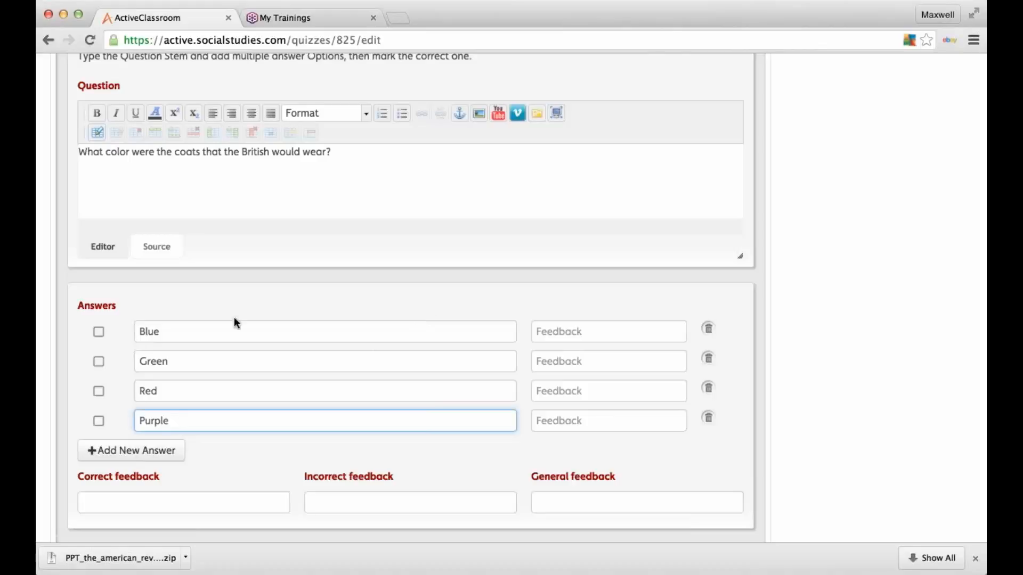
Step: Mark Red as the correct answer and save the question
left_click(101, 395)
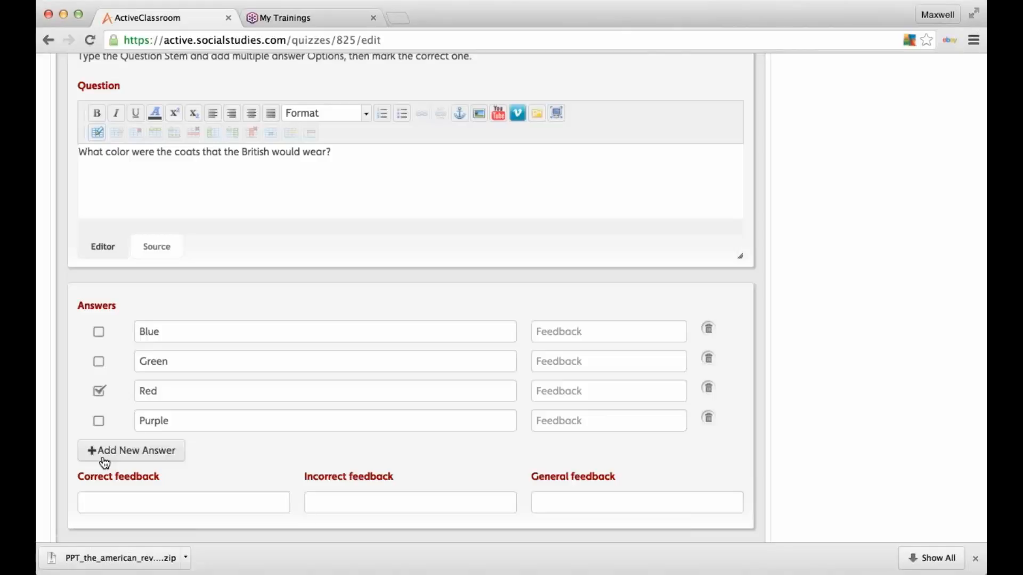
scroll(434, 478, "down", 3)
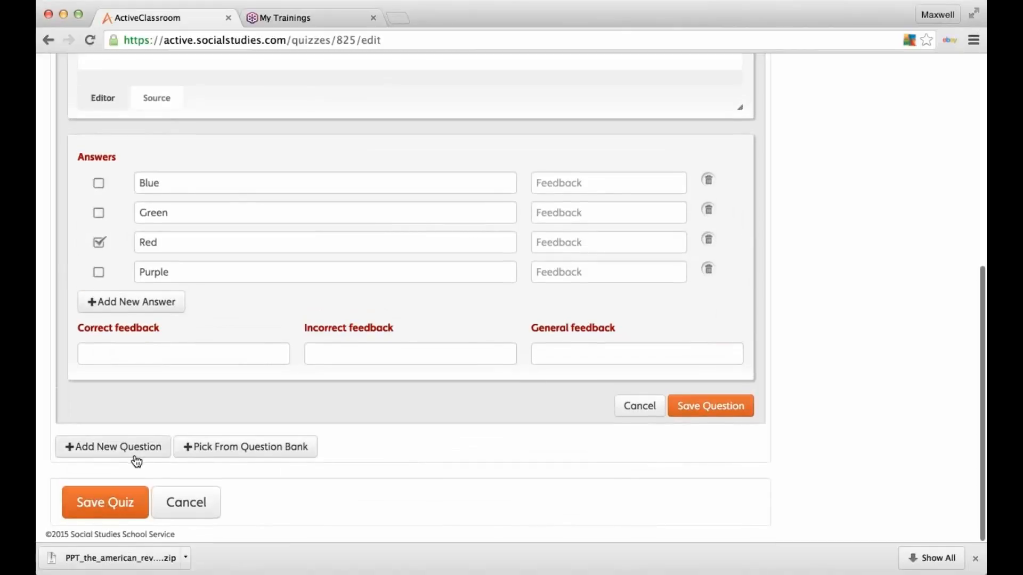
left_click(698, 415)
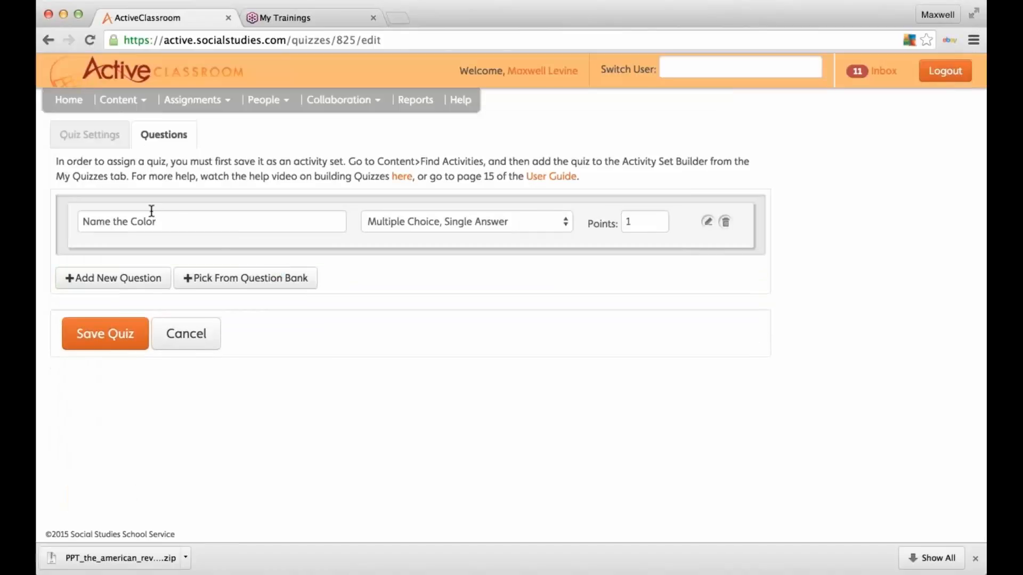
Step: Add a second question named 'True/False' using the True/False question type
left_click(72, 281)
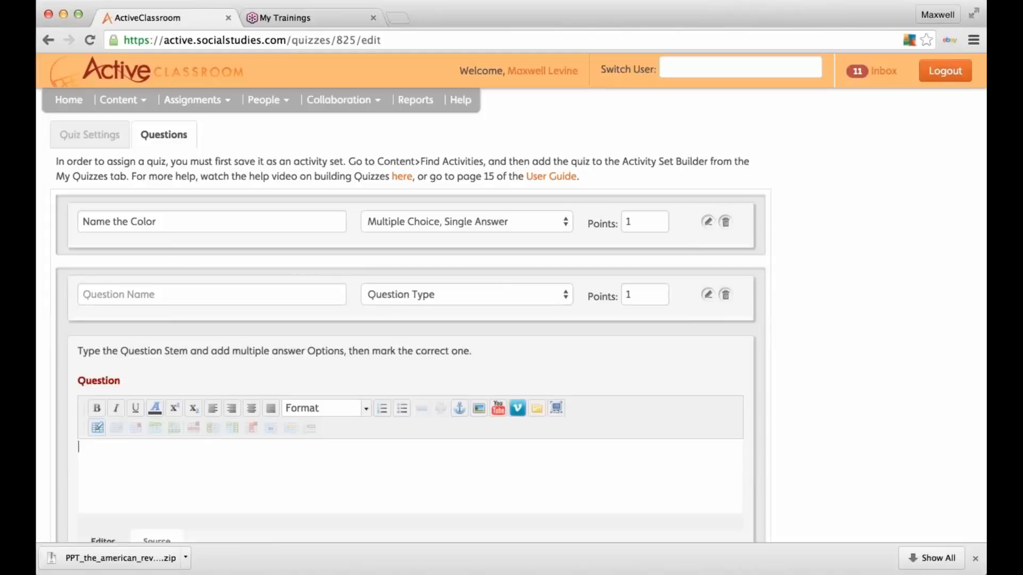
scroll(572, 253, "down", 3)
scroll(572, 253, "up", 3)
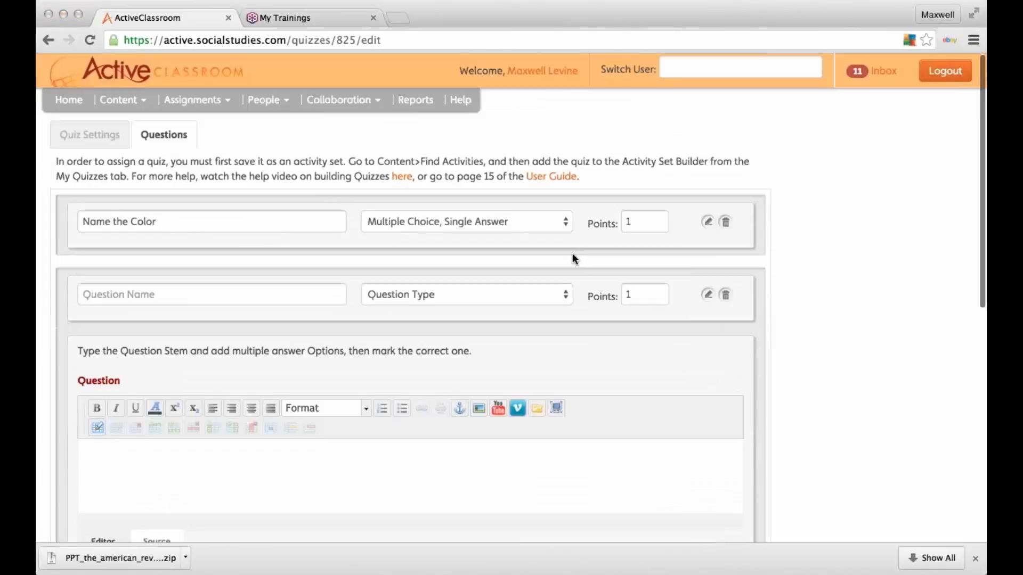
left_click(224, 303)
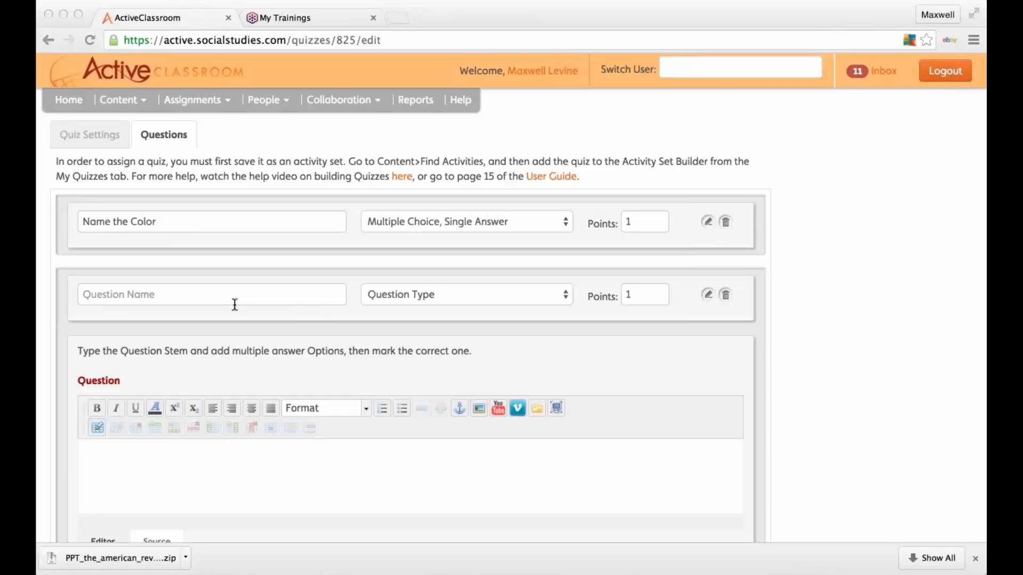
left_click(107, 296)
type("True/False")
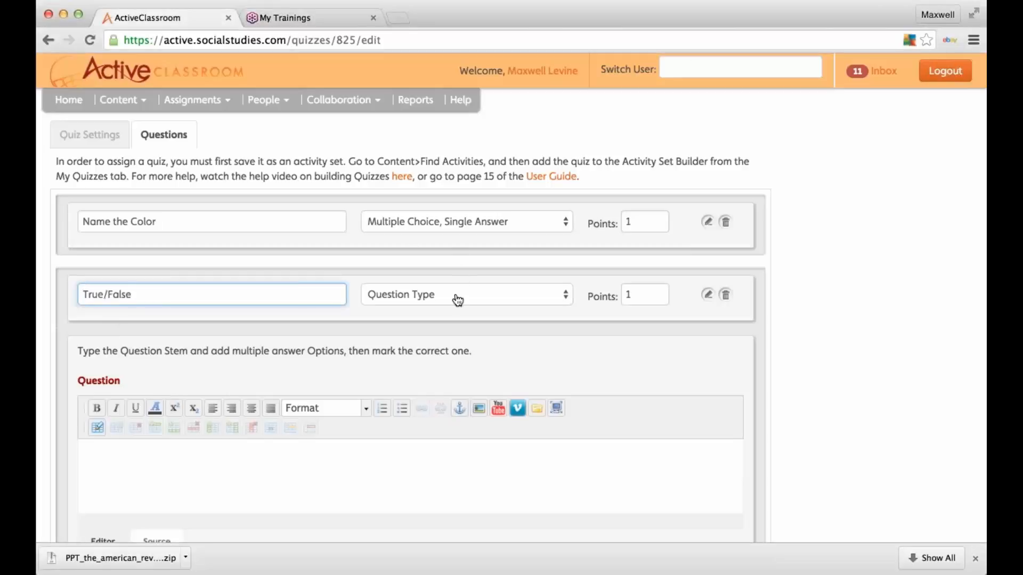
key("Tab")
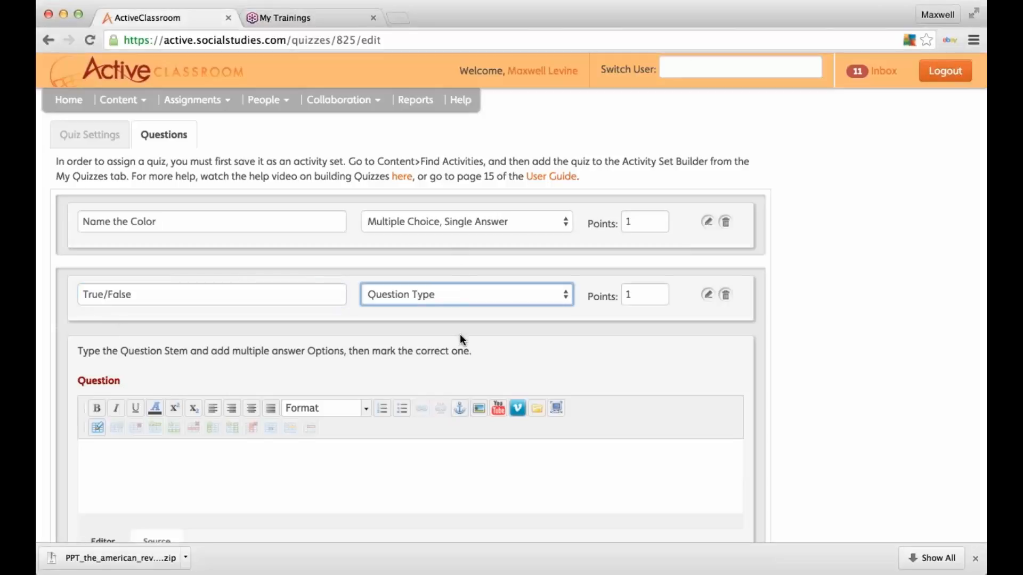
key("t")
scroll(352, 340, "down", 3)
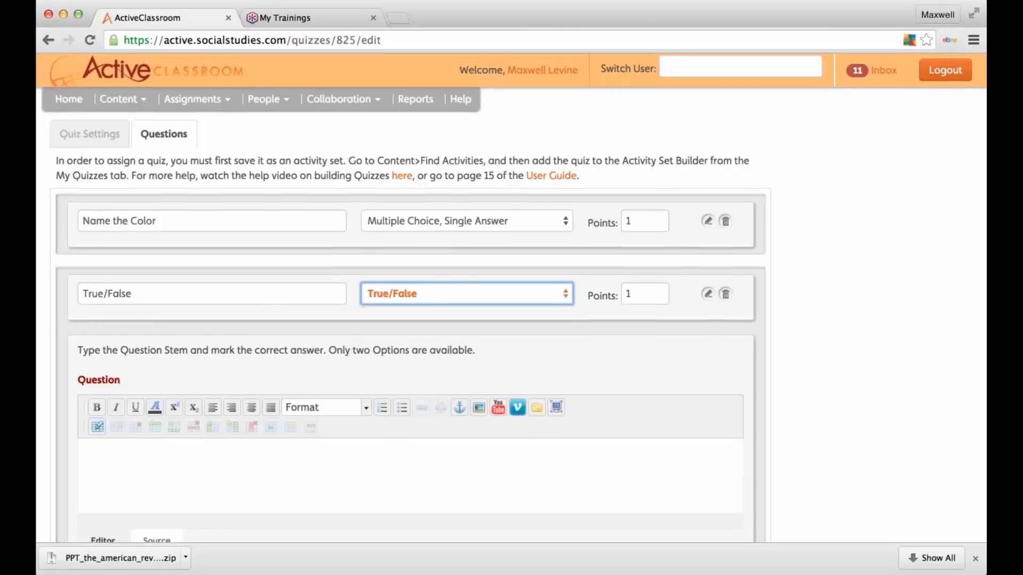
left_click(271, 401)
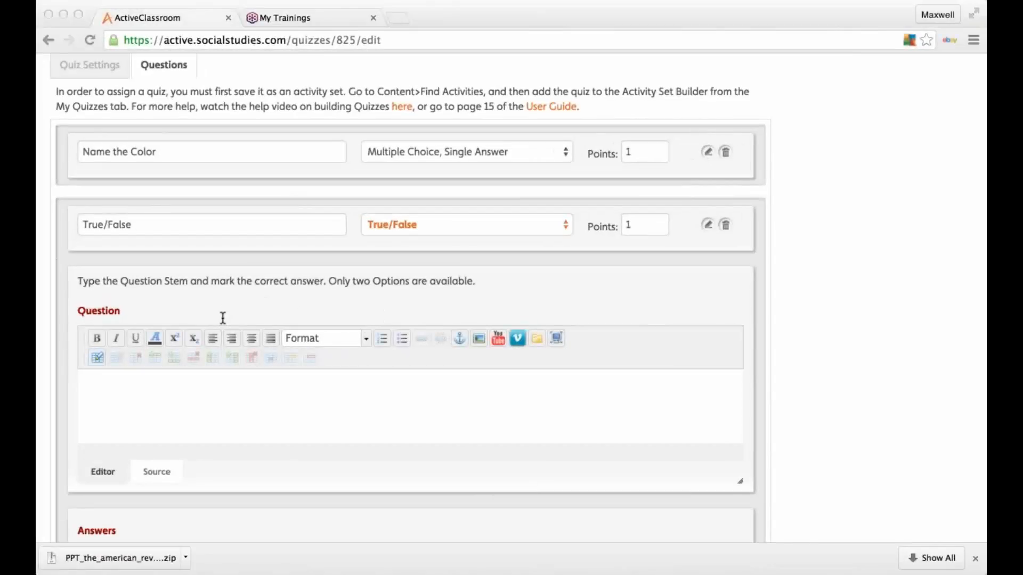
left_click(114, 402)
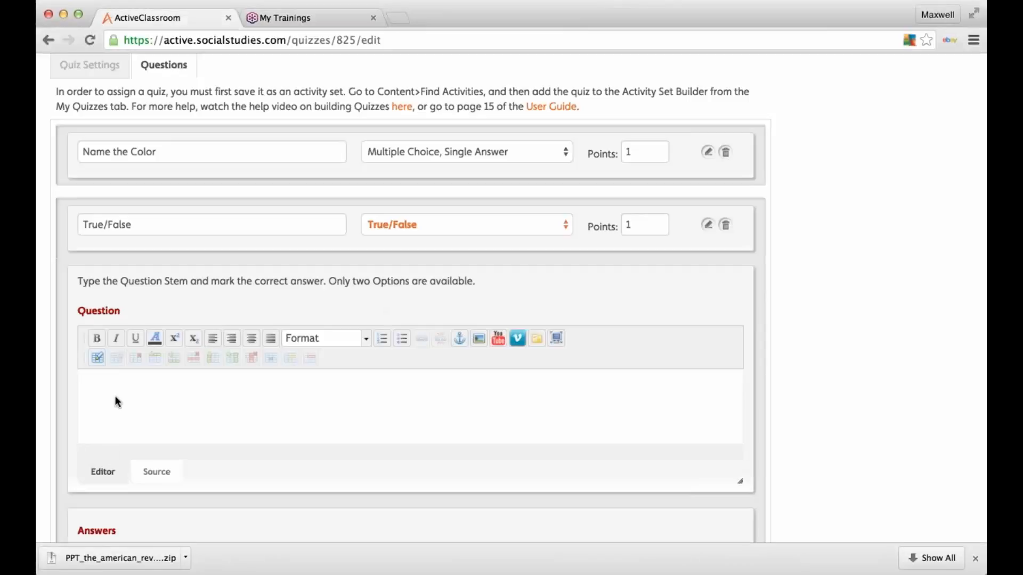
Step: Enter the question 'Were the British from England?' and mark True as correct
type("Were the British from England?")
scroll(247, 385, "down", 5)
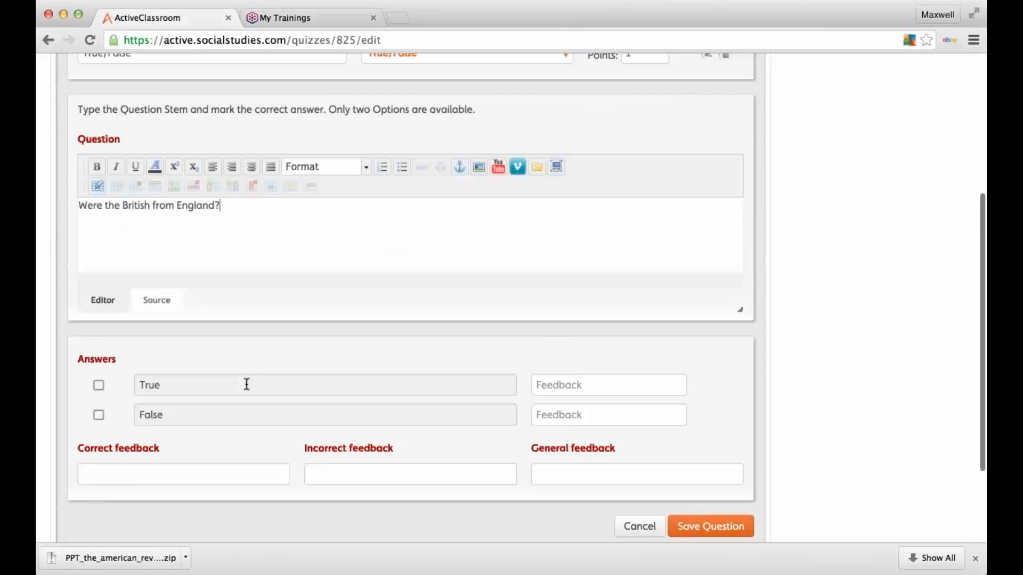
left_click(98, 336)
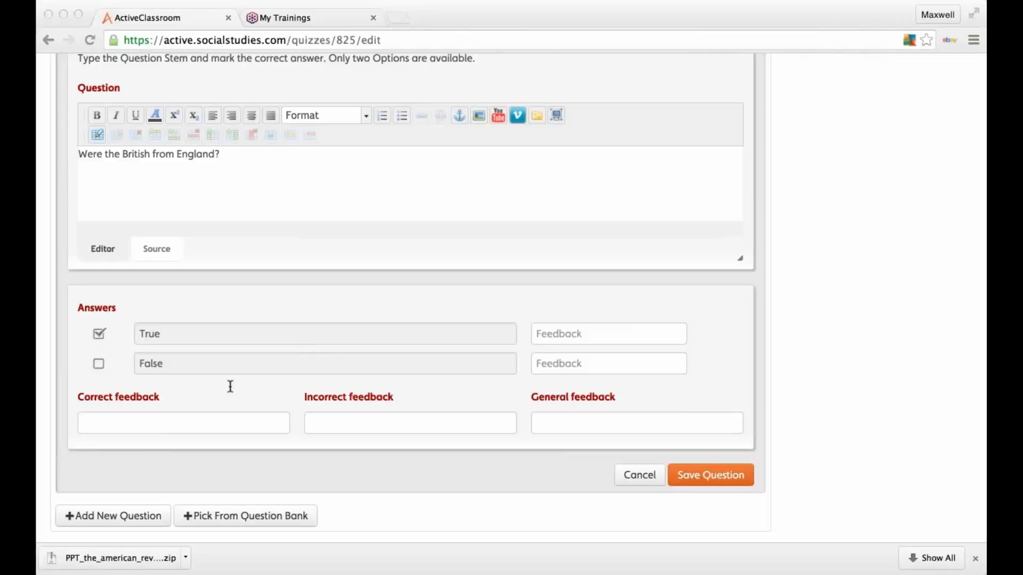
Step: Paste feedback for True naming Great Britain, England and The United Kingdom, then save the question
left_click(100, 335)
left_click(606, 331)
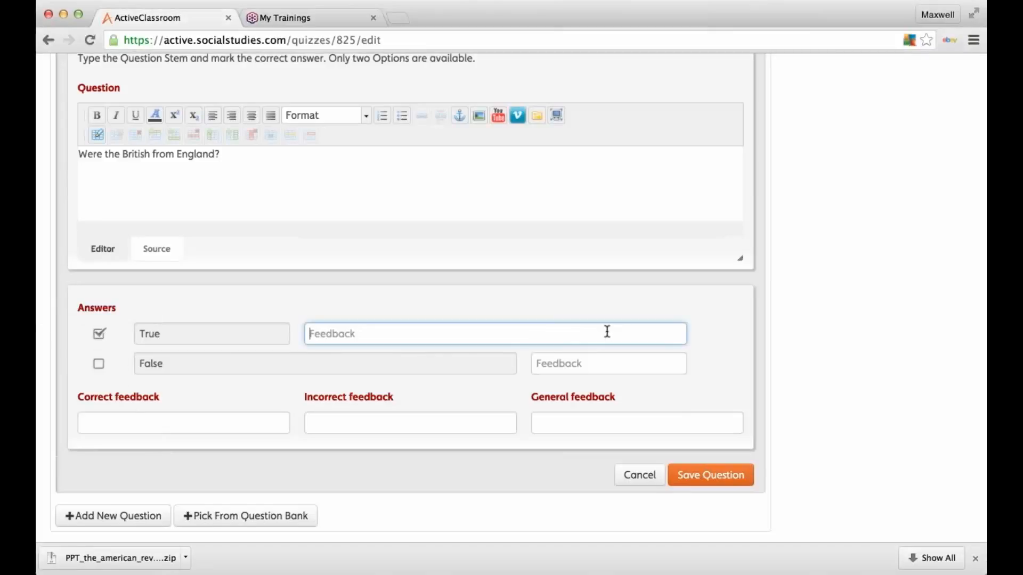
type("Also referred to has Great Britain, England and The United Kingdom")
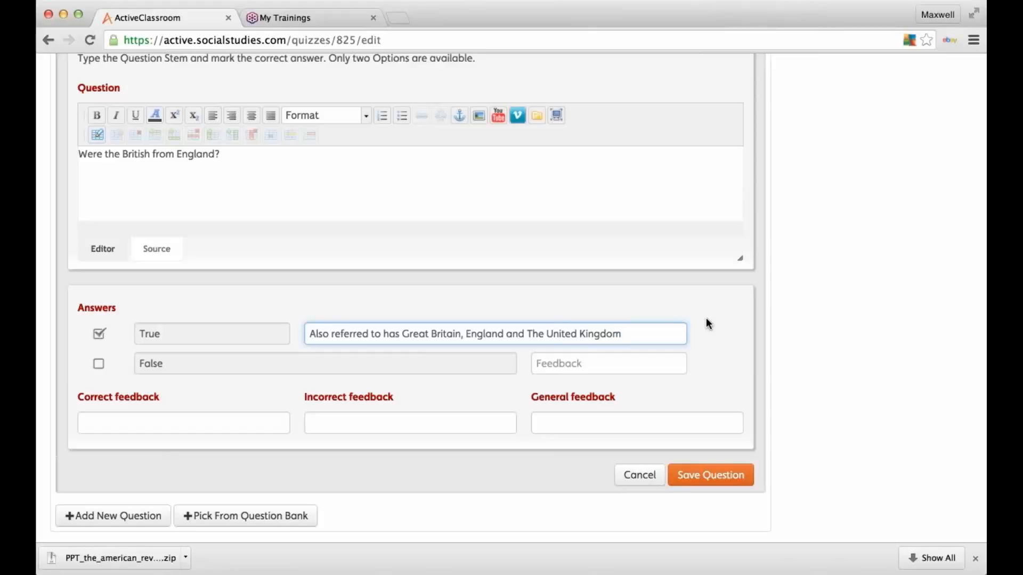
left_click(800, 396)
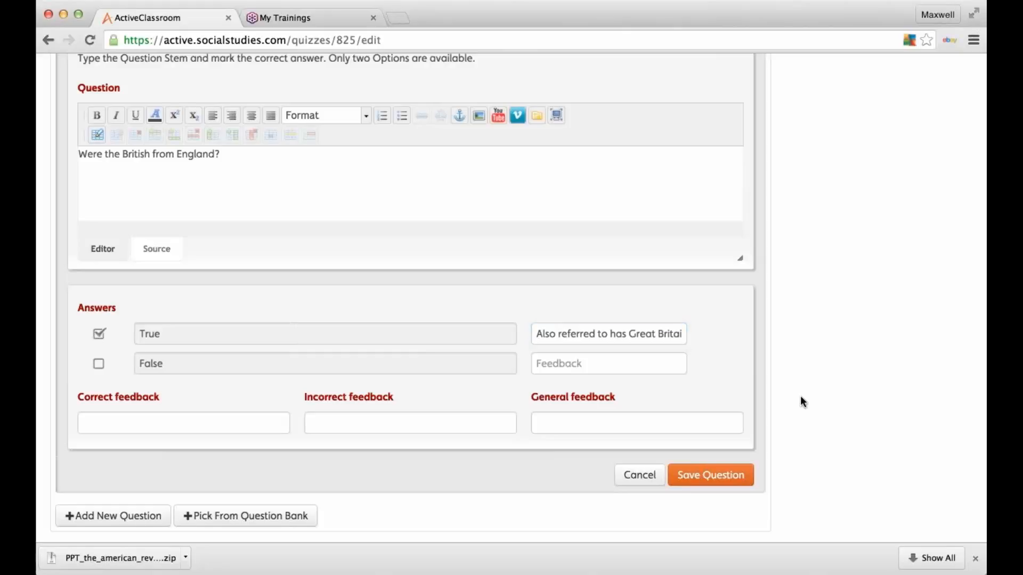
scroll(802, 400, "down", 1)
scroll(801, 399, "down", 2)
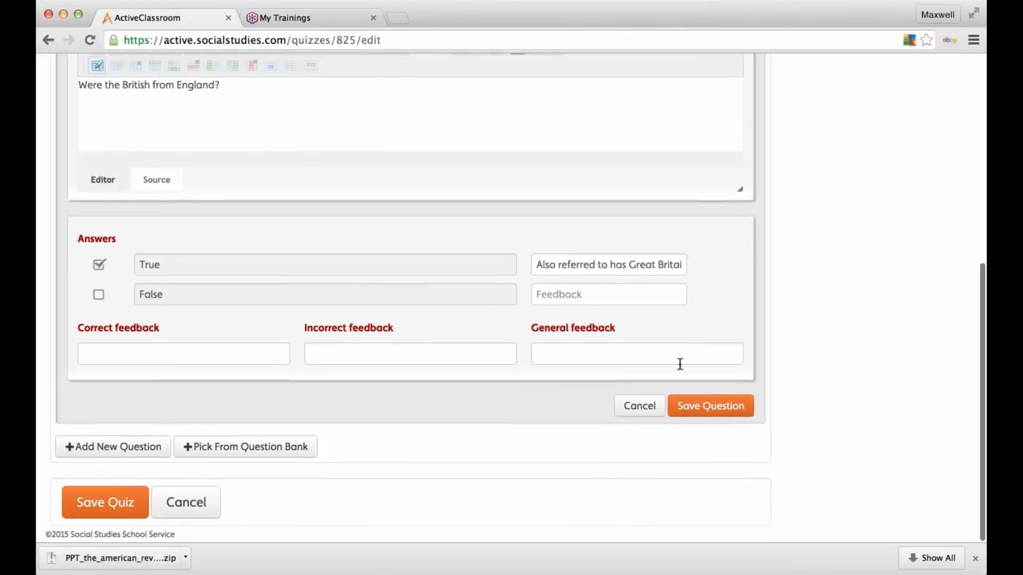
left_click(712, 408)
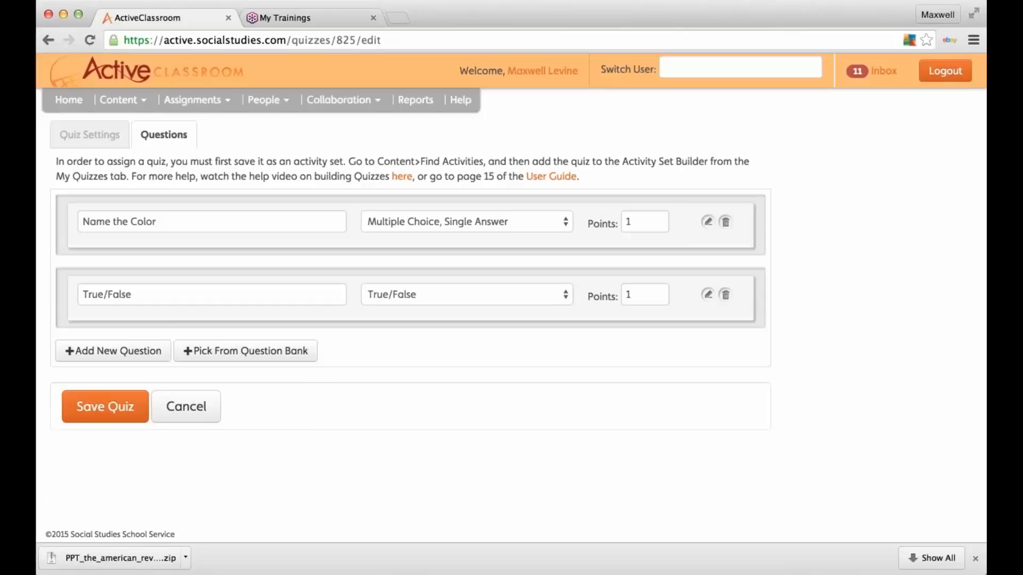
Step: Add the Essay Example question from the 'This is just a test' quiz in the question bank
left_click(239, 359)
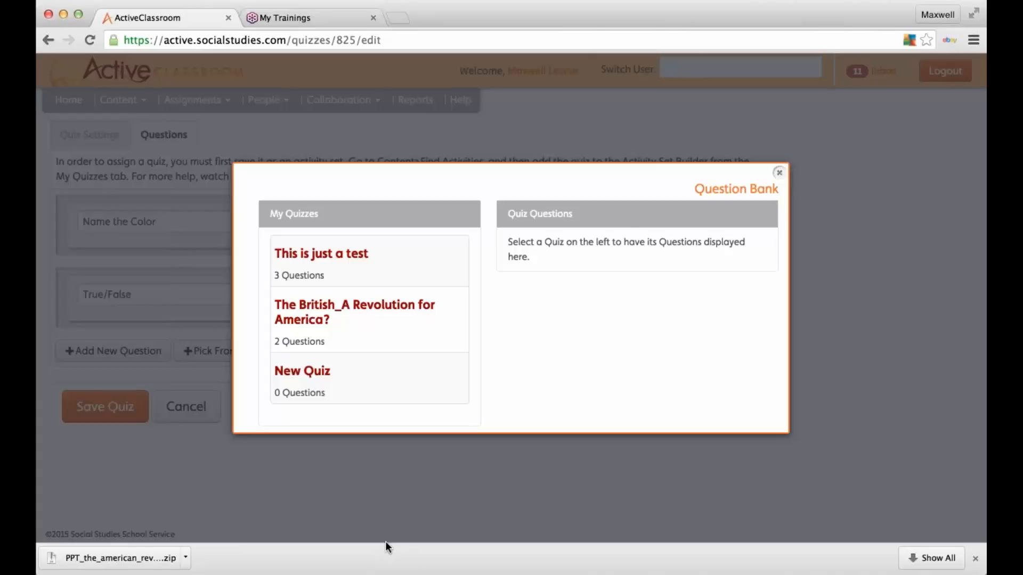
left_click(373, 326)
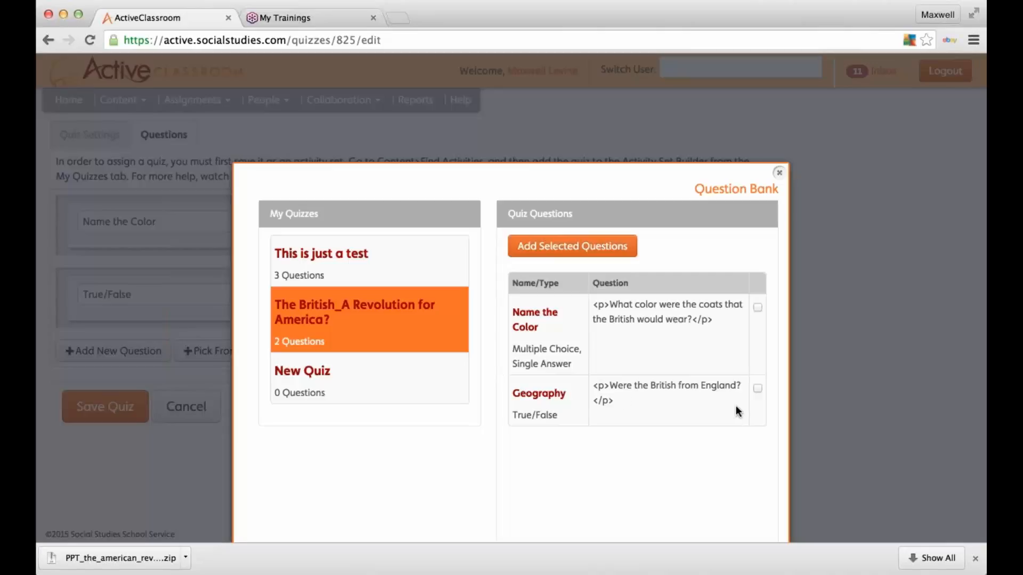
left_click(307, 257)
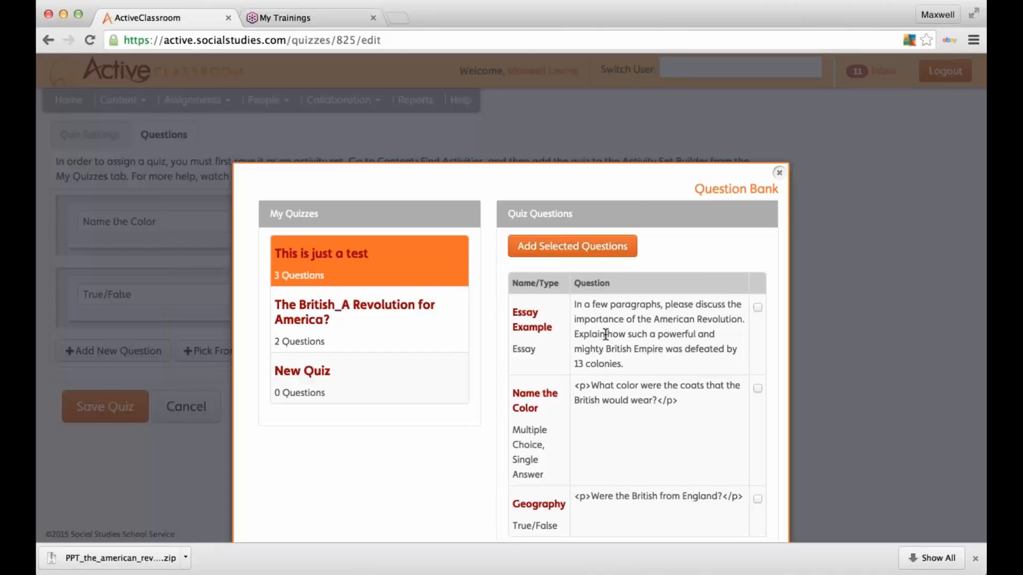
scroll(606, 334, "down", 1)
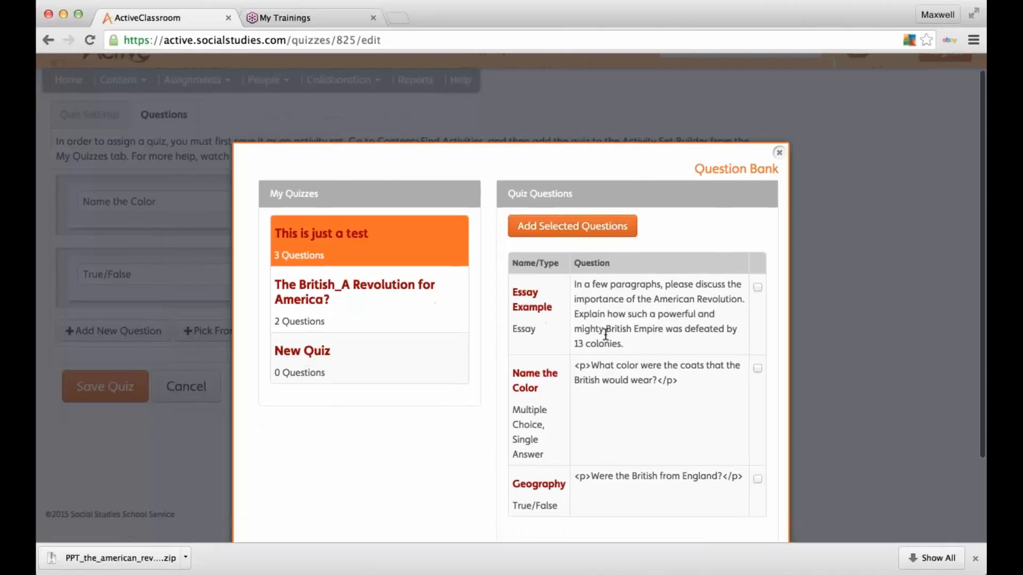
scroll(705, 259, "down", 2)
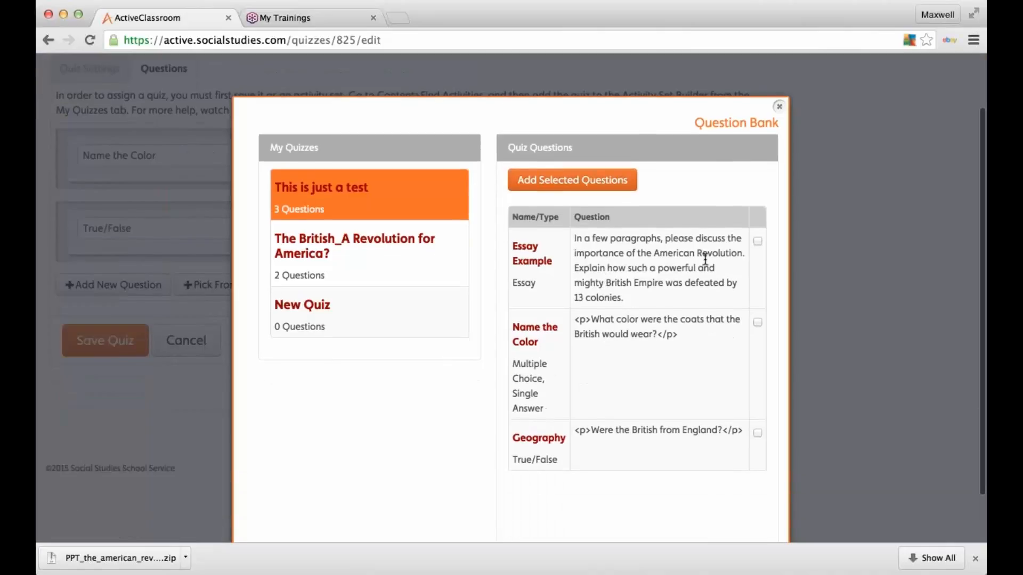
left_click(759, 243)
left_click(615, 184)
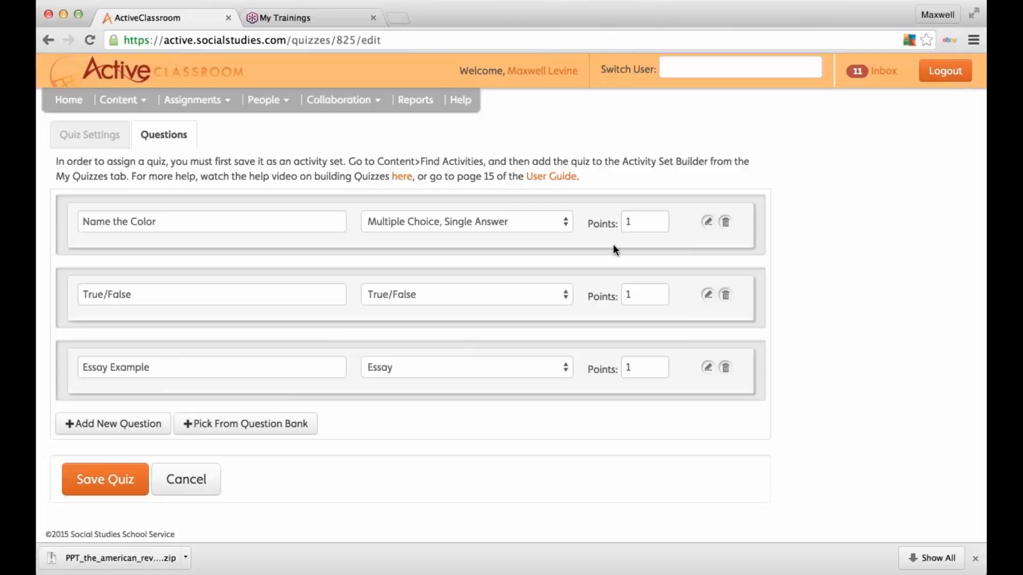
Step: Save the quiz with its three questions
left_click(99, 478)
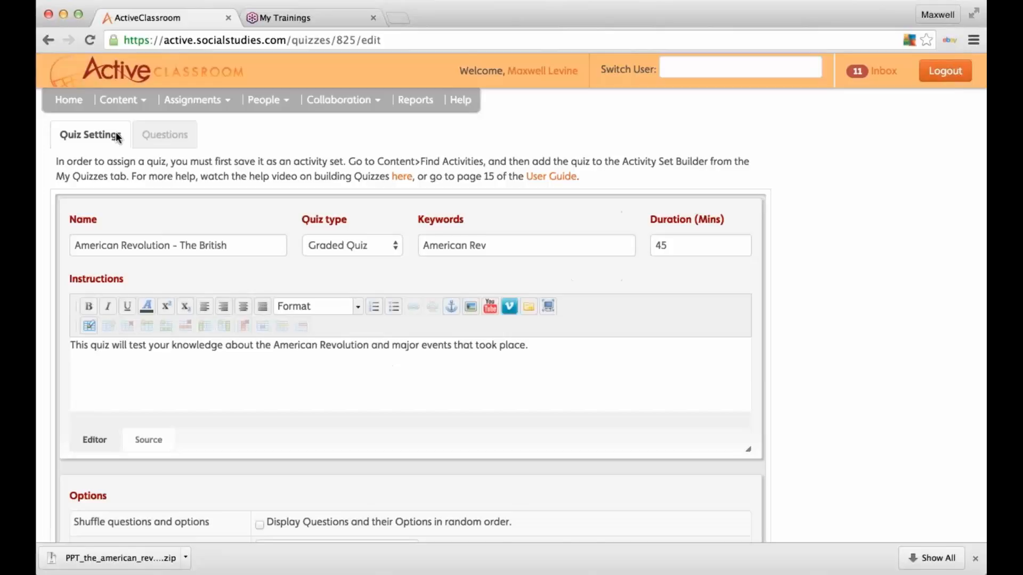
scroll(117, 138, "down", 10)
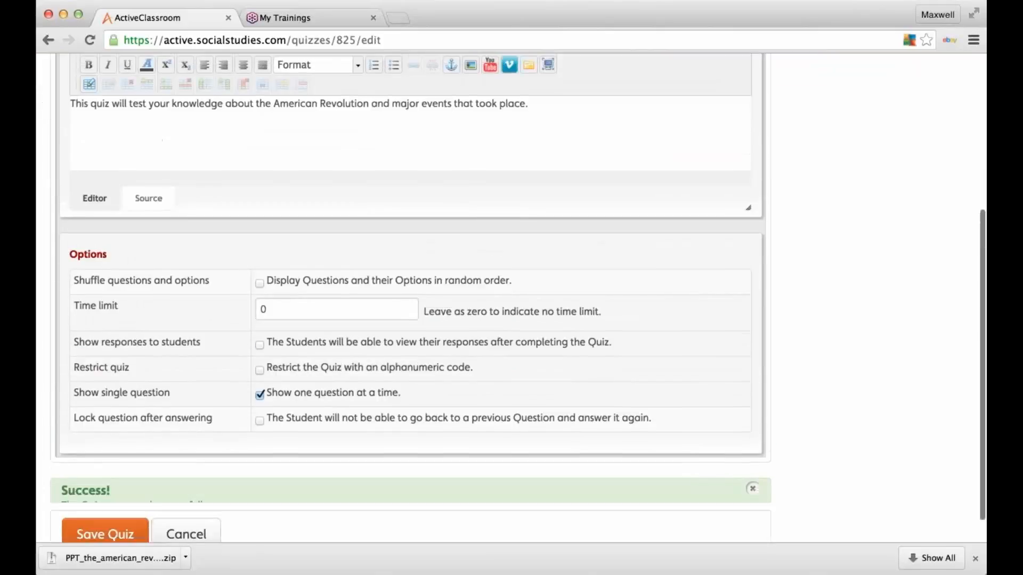
scroll(405, 319, "down", 3)
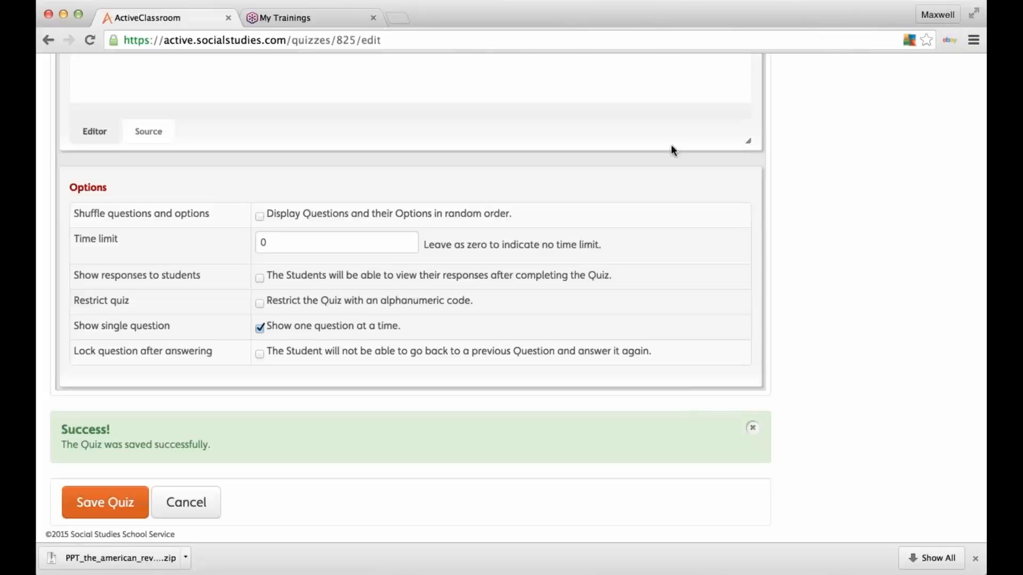
scroll(672, 147, "up", 6)
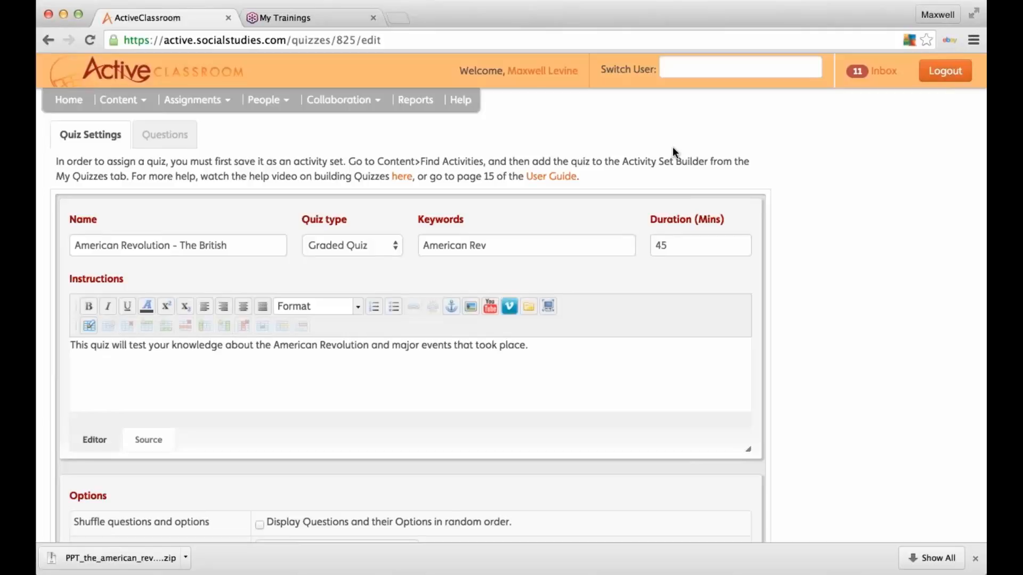
Step: On Find Activities and Create Activity Sets, add the American Revolution lesson to the set
left_click(128, 100)
left_click(136, 132)
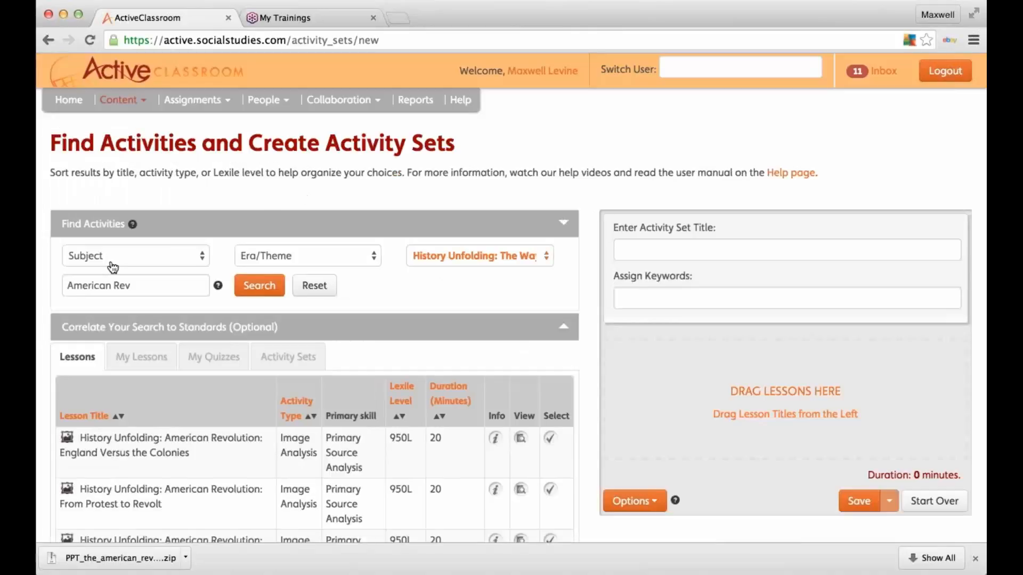
scroll(176, 385, "down", 3)
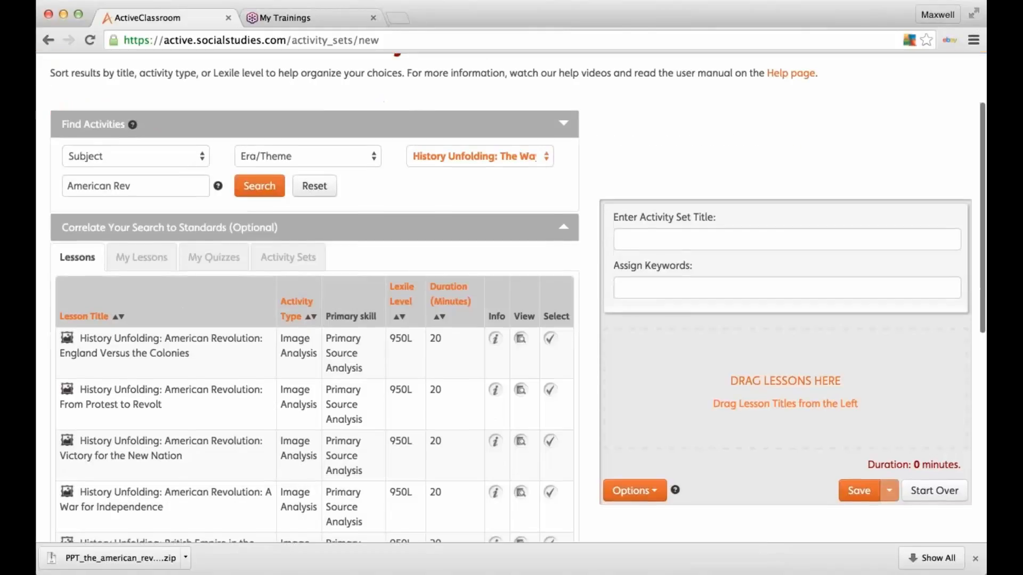
left_click(214, 251)
left_click(311, 180)
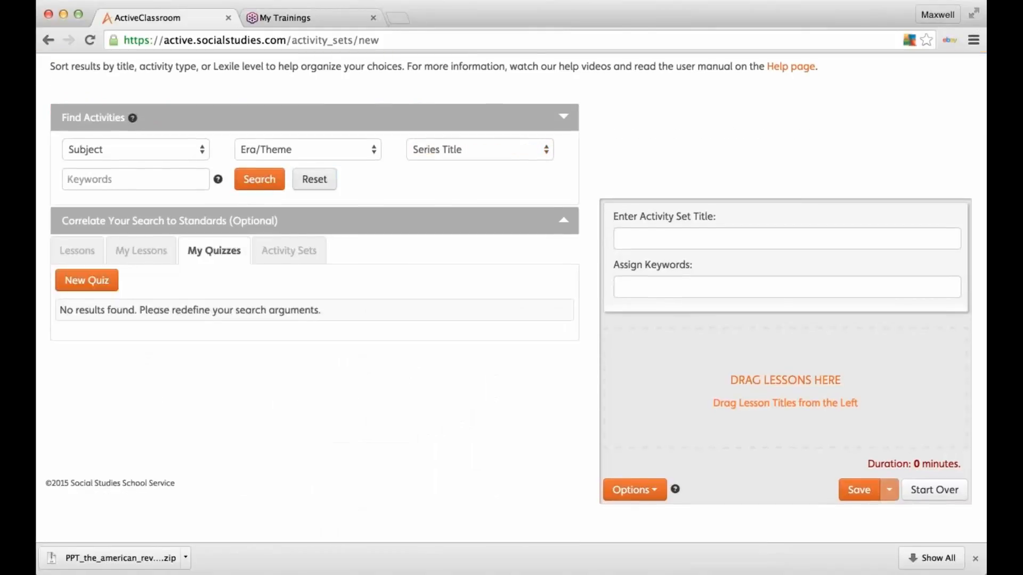
scroll(118, 370, "up", 2)
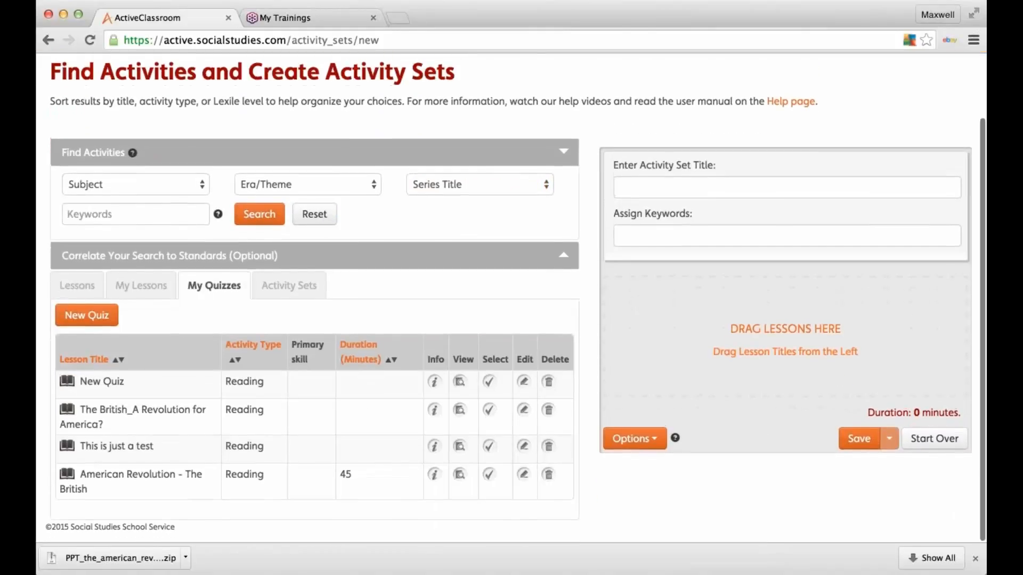
left_click(149, 301)
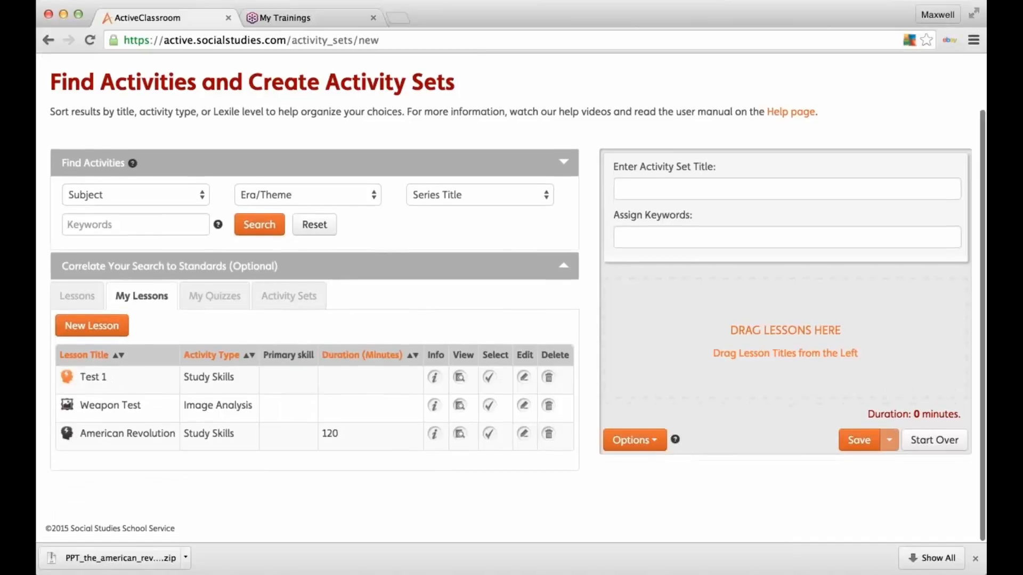
left_click_drag(103, 449, 715, 321)
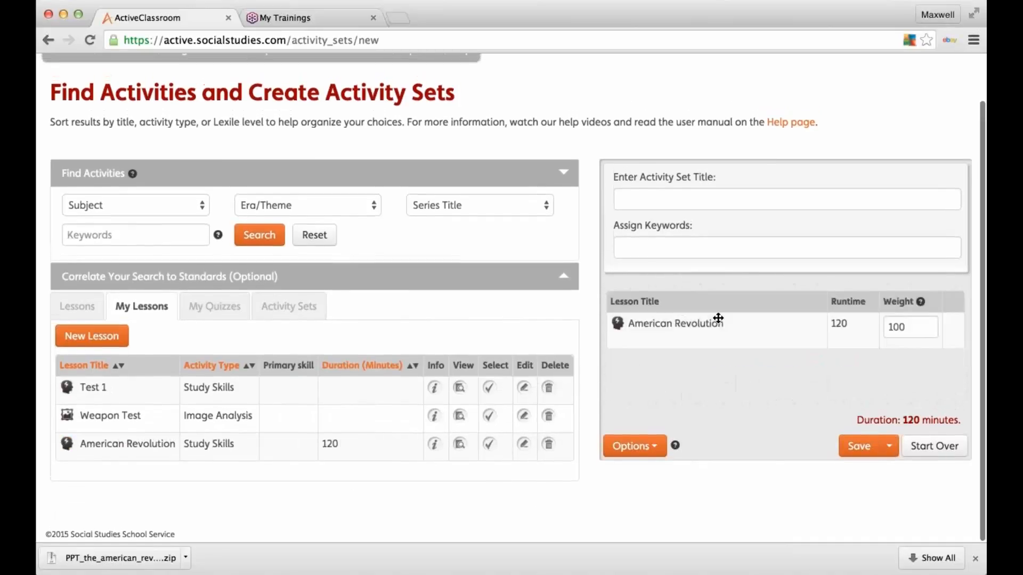
Step: Add the 'American Revolution - The British' quiz to the set, preview it, and close the preview
left_click(230, 323)
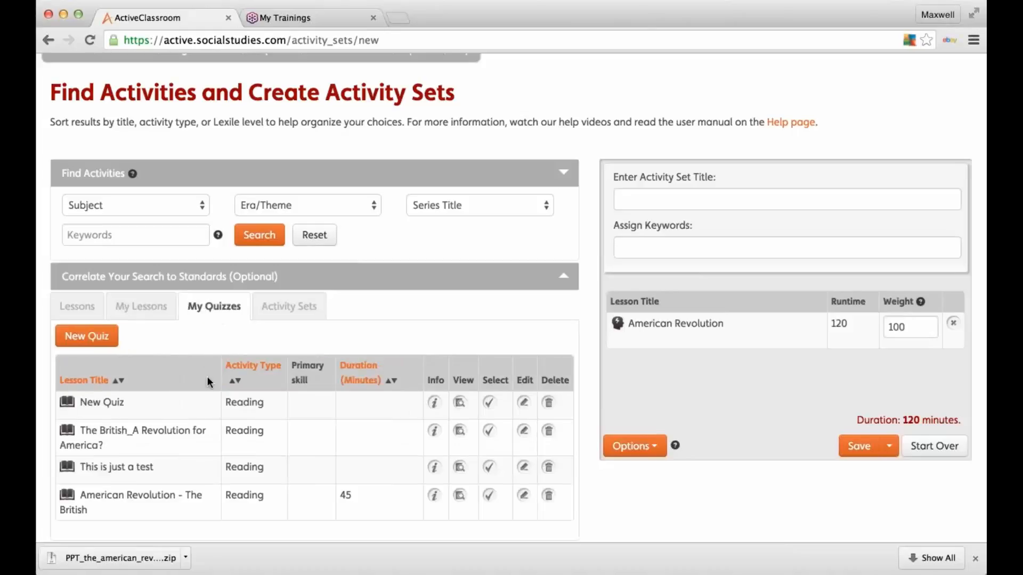
scroll(139, 471, "down", 1)
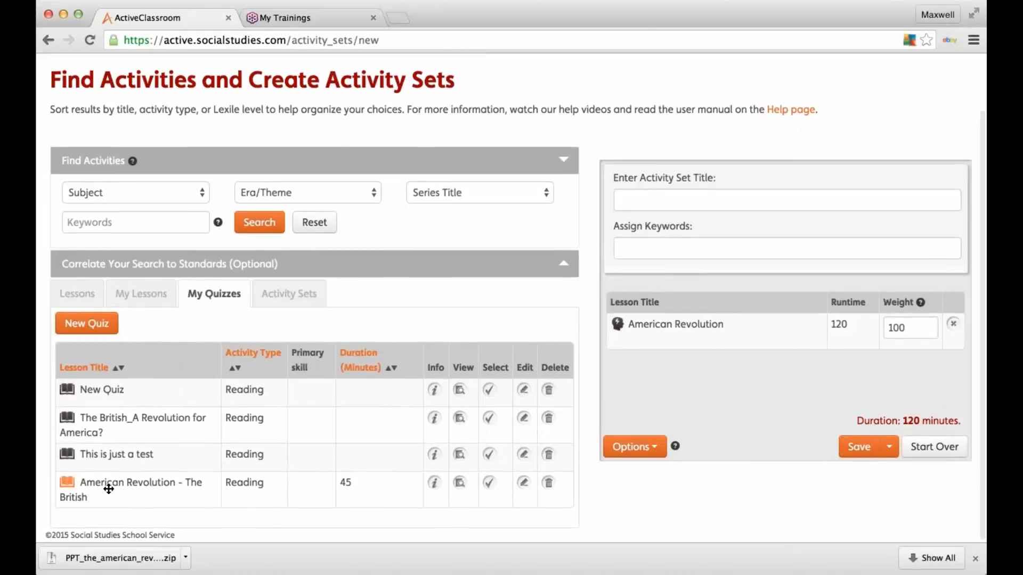
left_click_drag(106, 485, 669, 361)
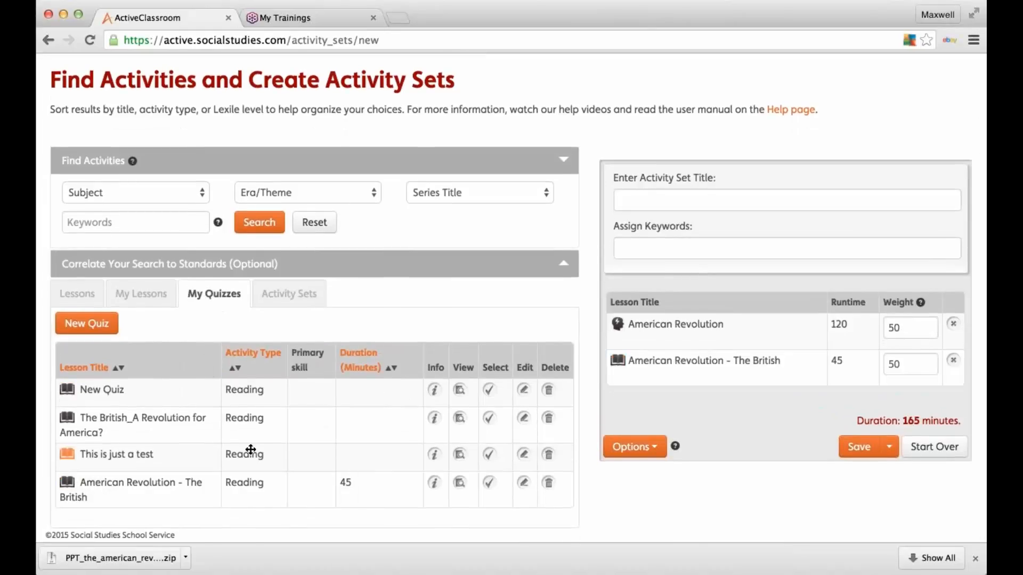
left_click(460, 484)
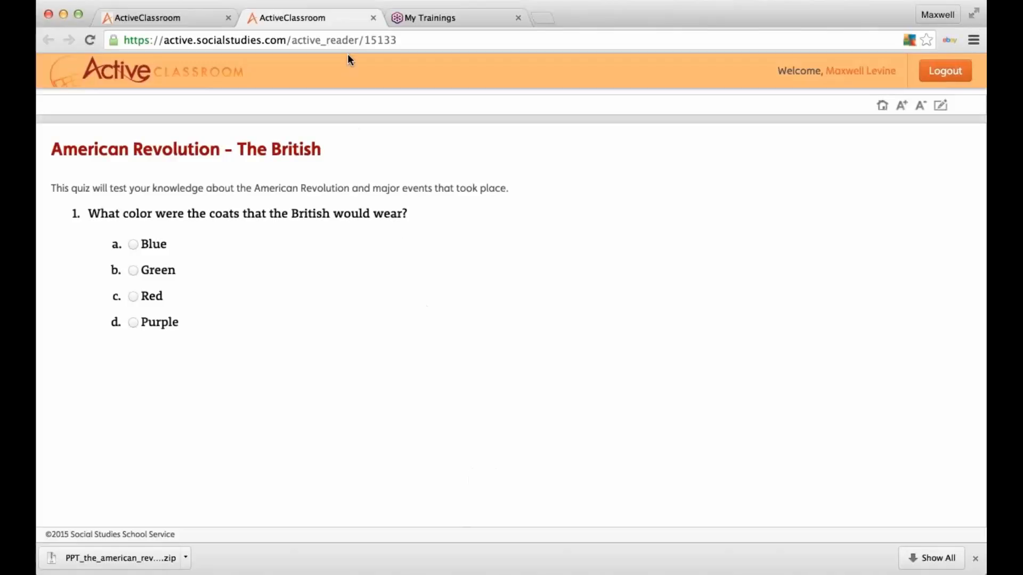
left_click(373, 17)
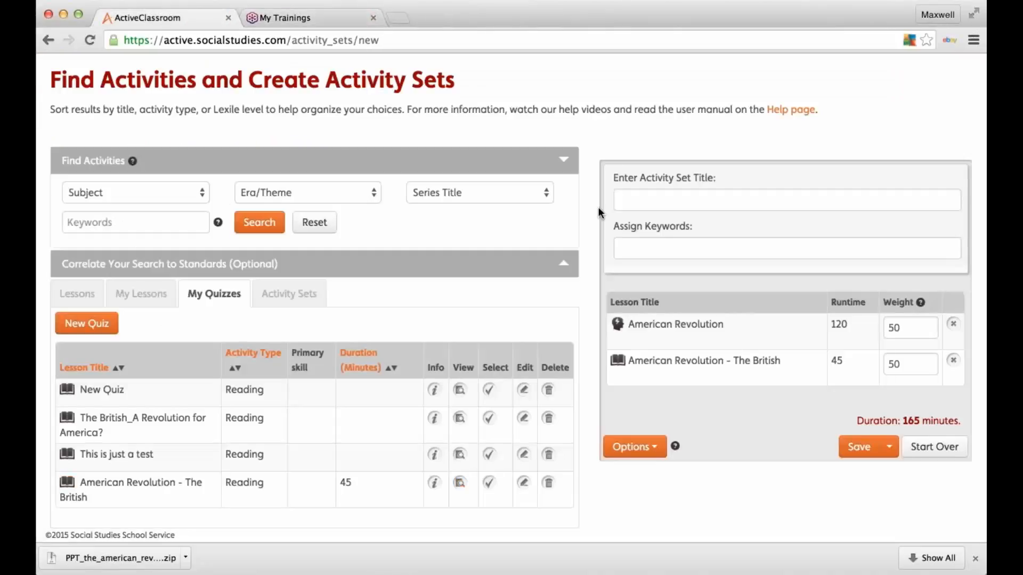
Step: Title the activity set 'American Revo_Test', give it keywords 'American Rev', and save it
left_click(626, 200)
type("Amer")
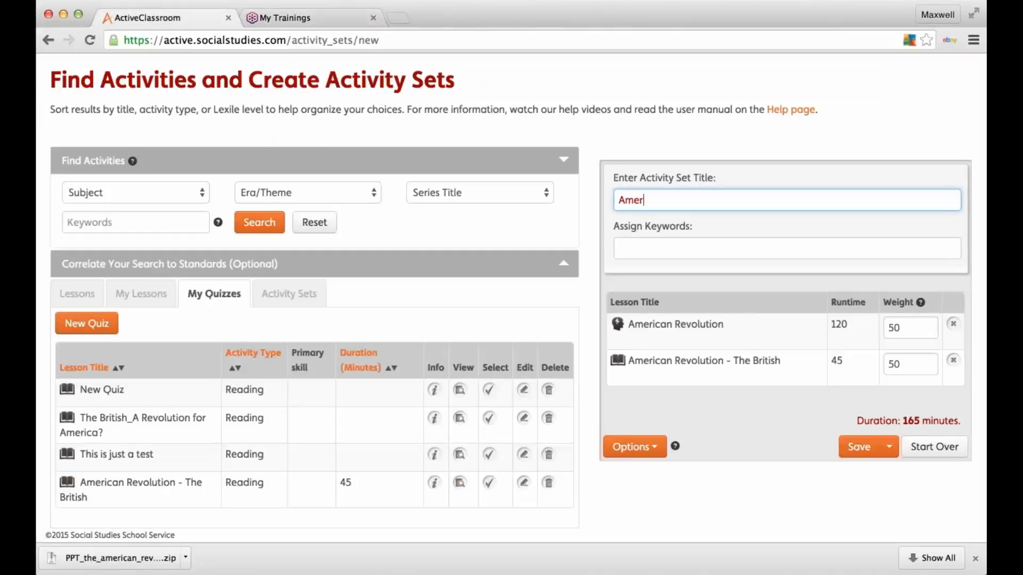
type("ican Revo_est")
key("BackSpace")
key("BackSpace")
type("Test")
left_click(701, 248)
type("Americ")
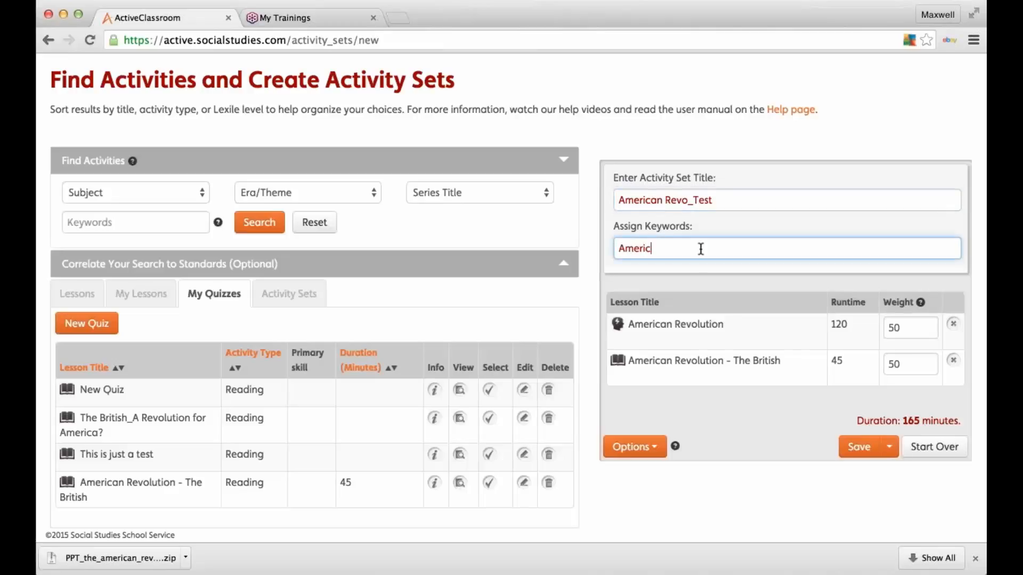
type("an Rev")
left_click(858, 450)
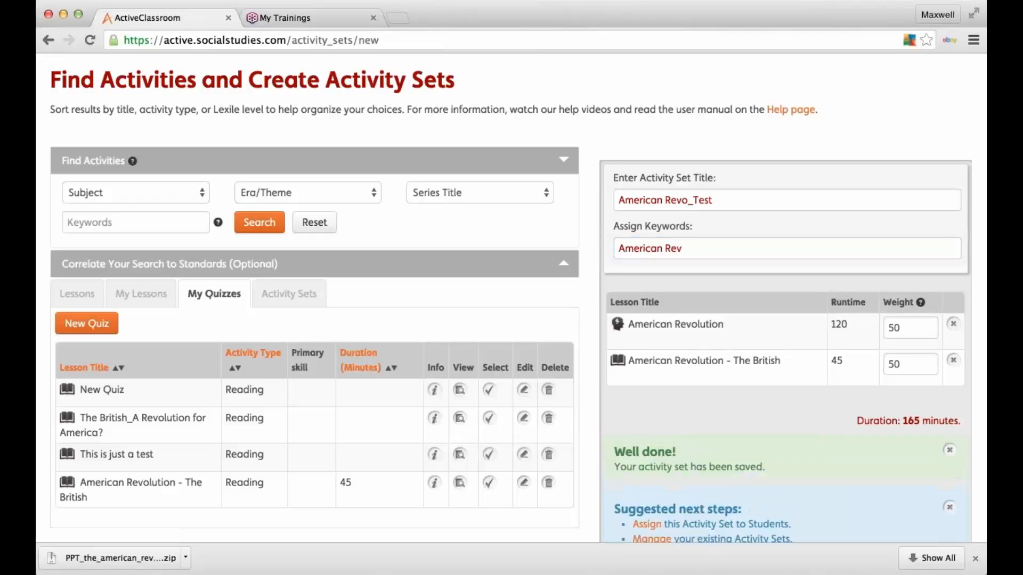
scroll(857, 451, "down", 1)
scroll(651, 418, "down", 1)
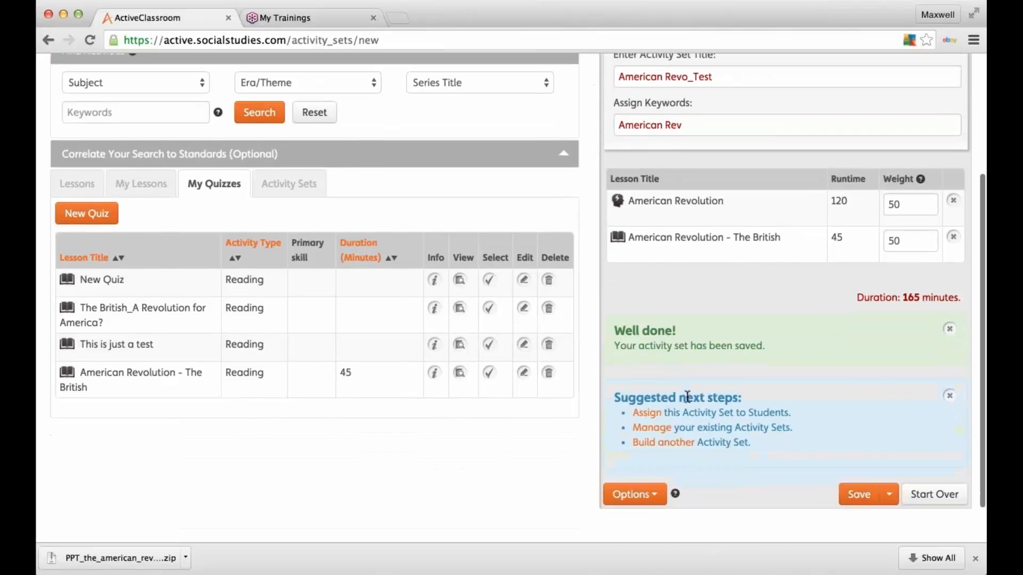
Step: Assign the set to the student with the note 'Please finish before class tomorrow'
left_click(651, 418)
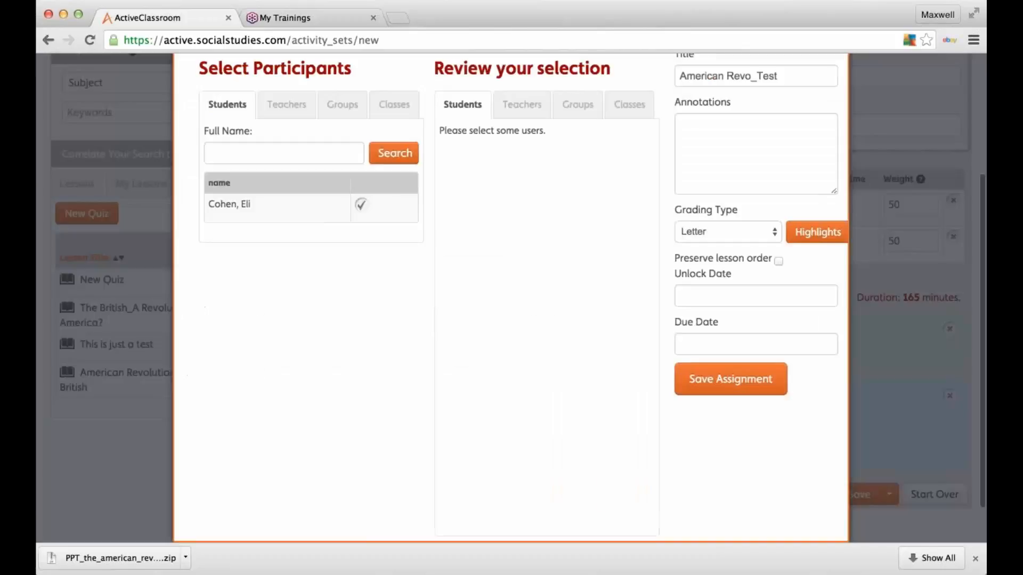
left_click(361, 205)
left_click(767, 165)
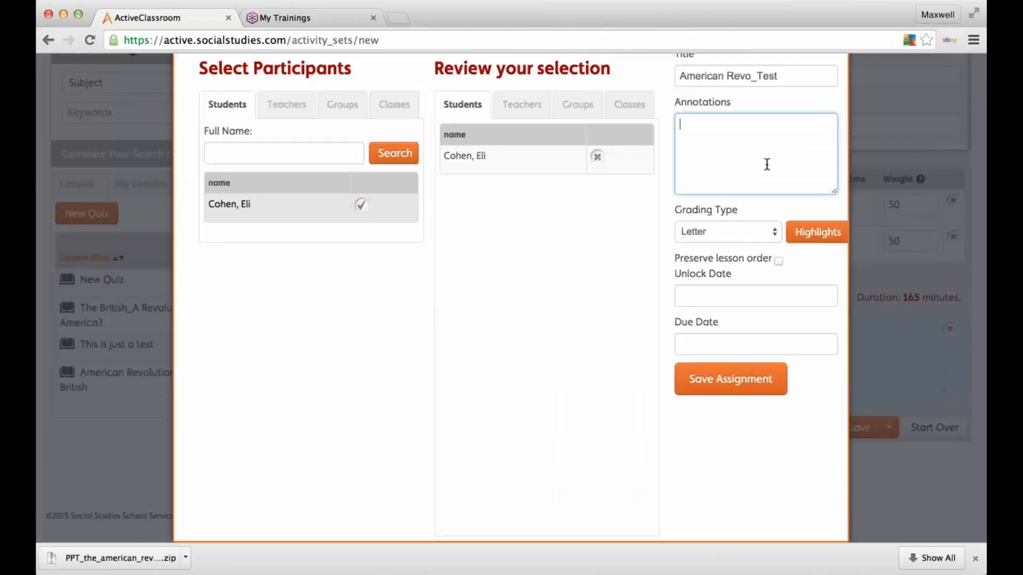
type("Please finish before clas tomorro")
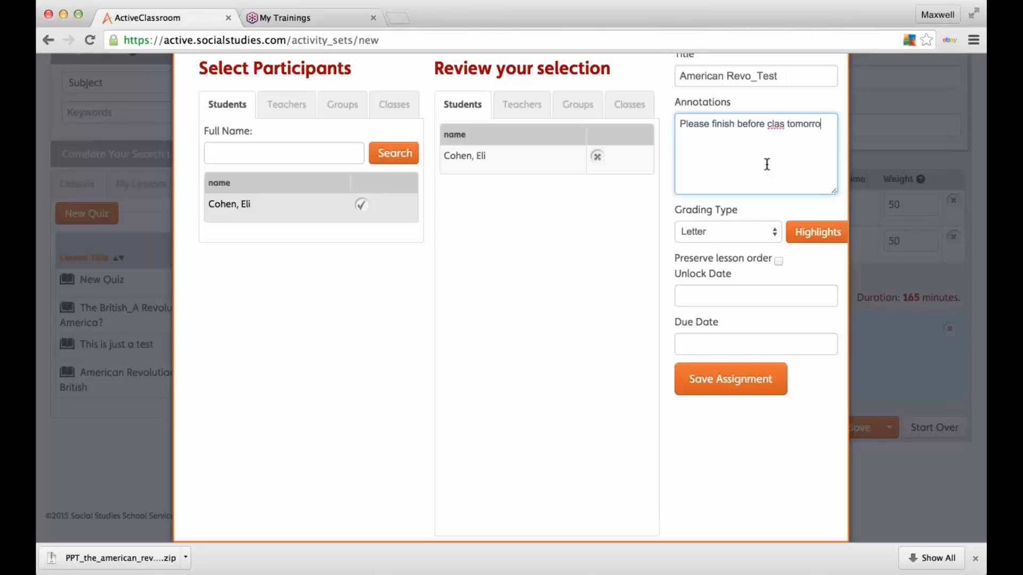
type("w")
type("s")
Step: Set unlock date 09/09/2015 and due date 09/10/2015, save the assignment, and close the form
left_click(691, 301)
left_click(762, 395)
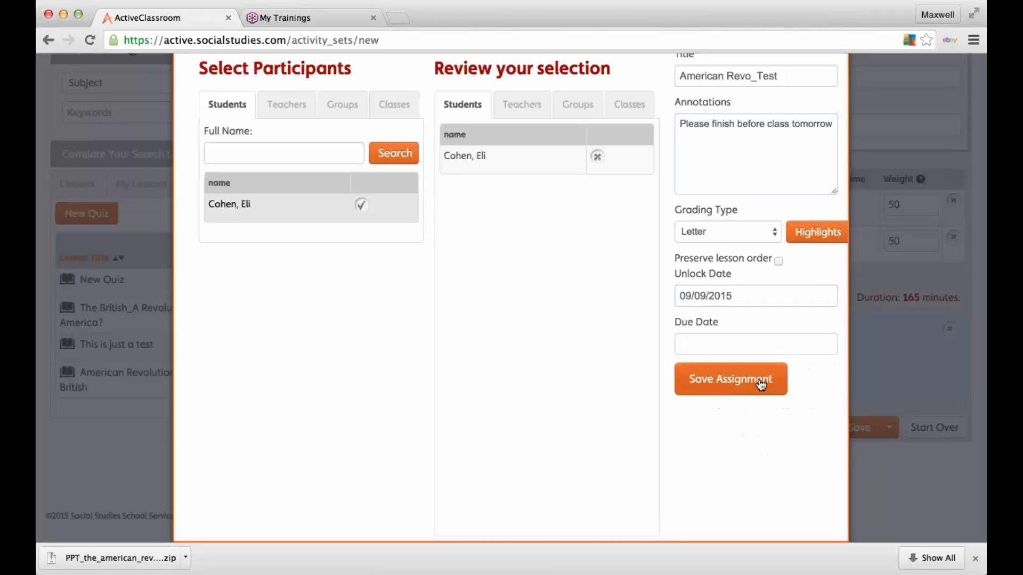
left_click(749, 340)
left_click(786, 436)
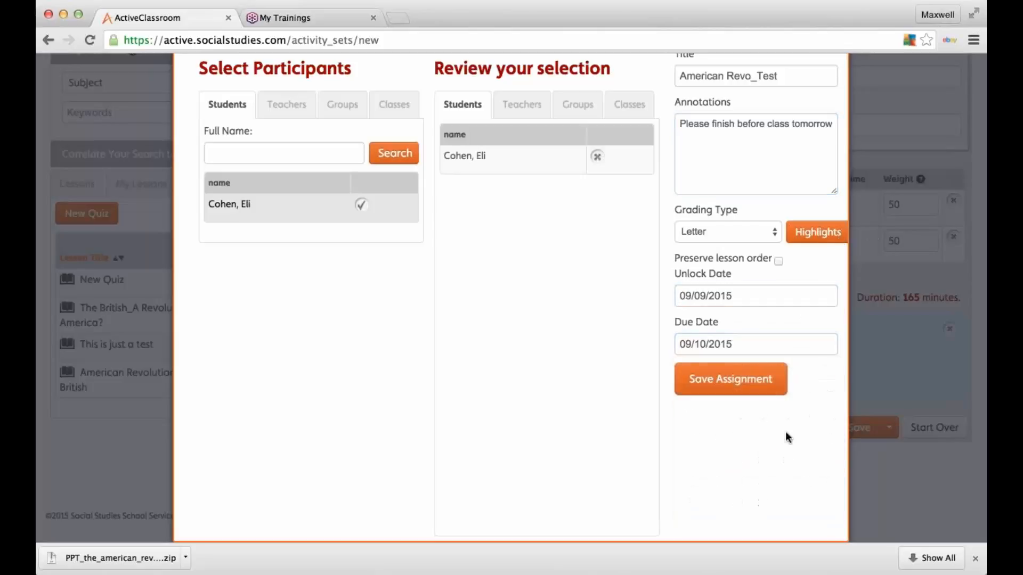
left_click(741, 388)
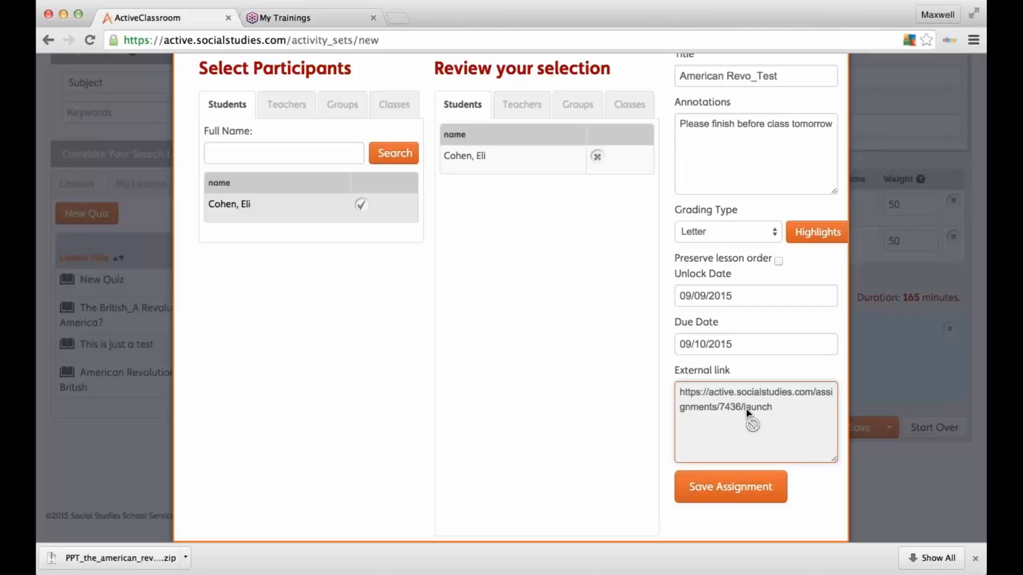
scroll(746, 408, "up", 3)
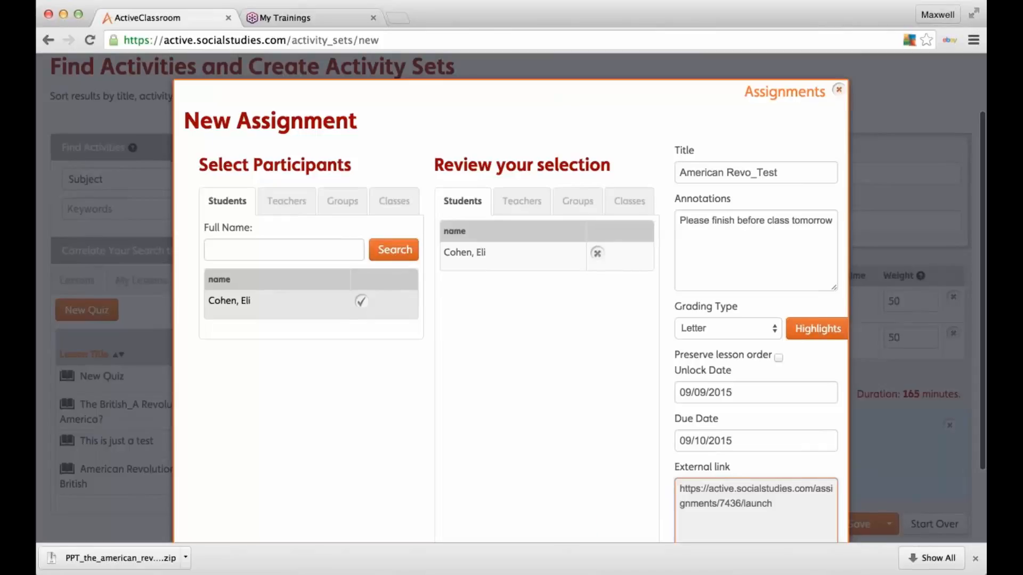
left_click(839, 90)
scroll(512, 298, "up", 3)
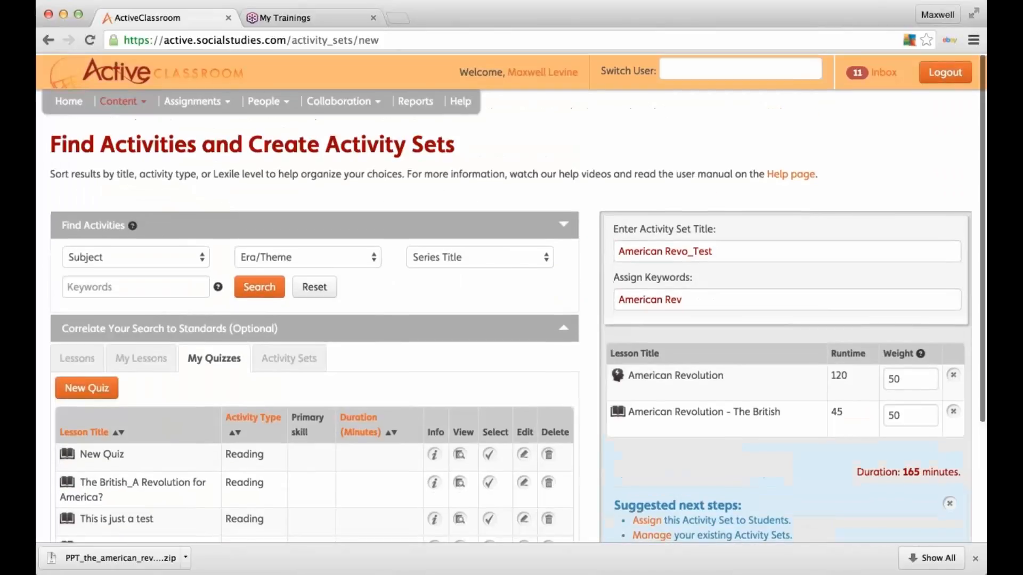
Step: Switch into the student's user account
left_click(725, 69)
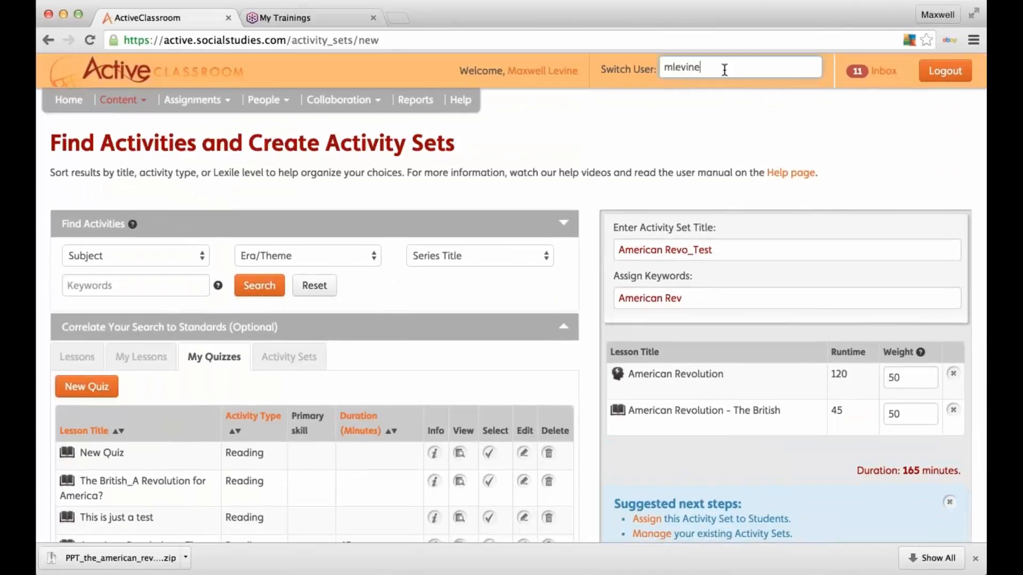
left_click(769, 103)
key("Return")
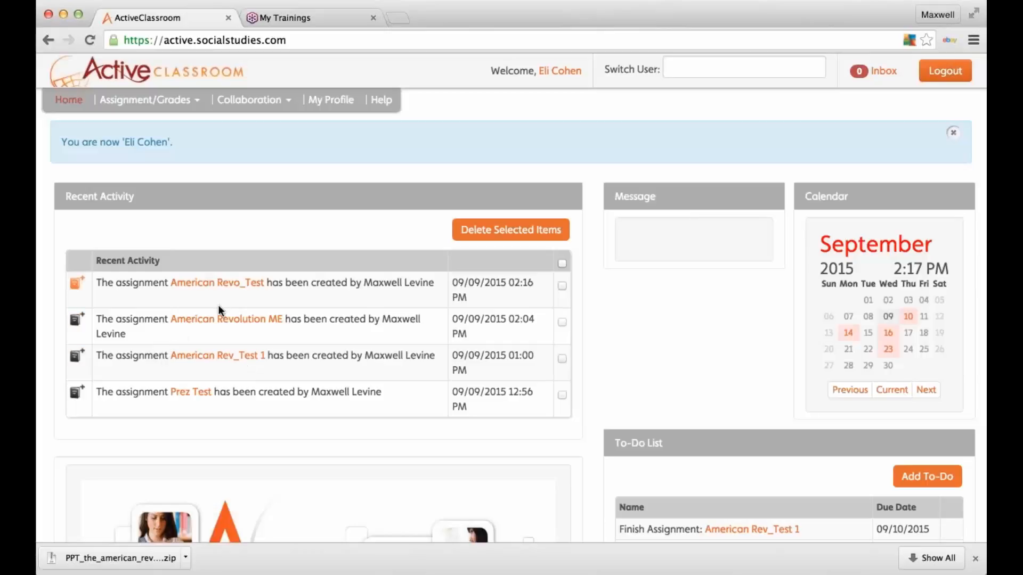
Step: Open the American Revo_Test assignment from Recent Activity
scroll(222, 326, "down", 3)
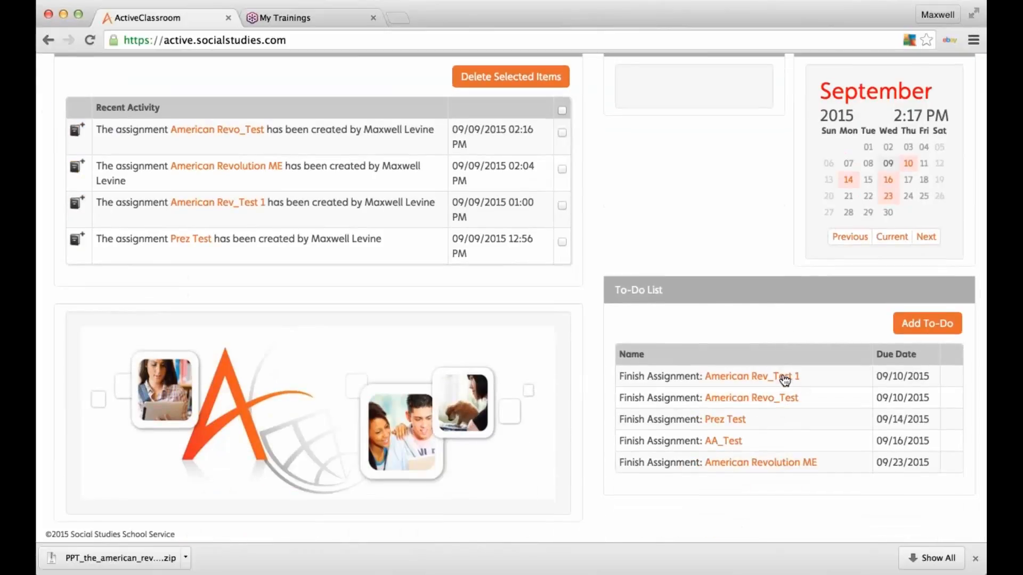
scroll(786, 314, "up", 1)
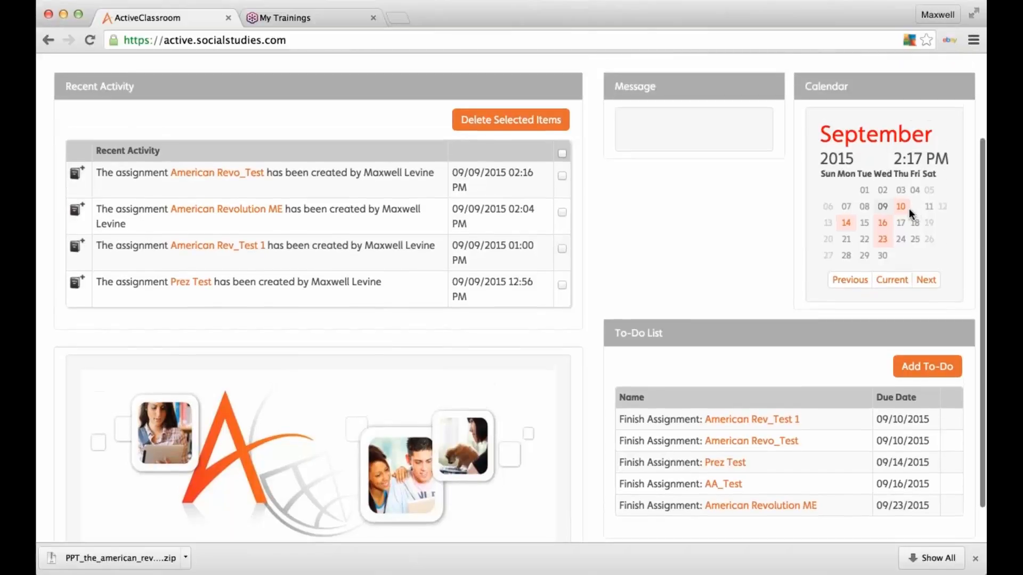
mouse_move(905, 207)
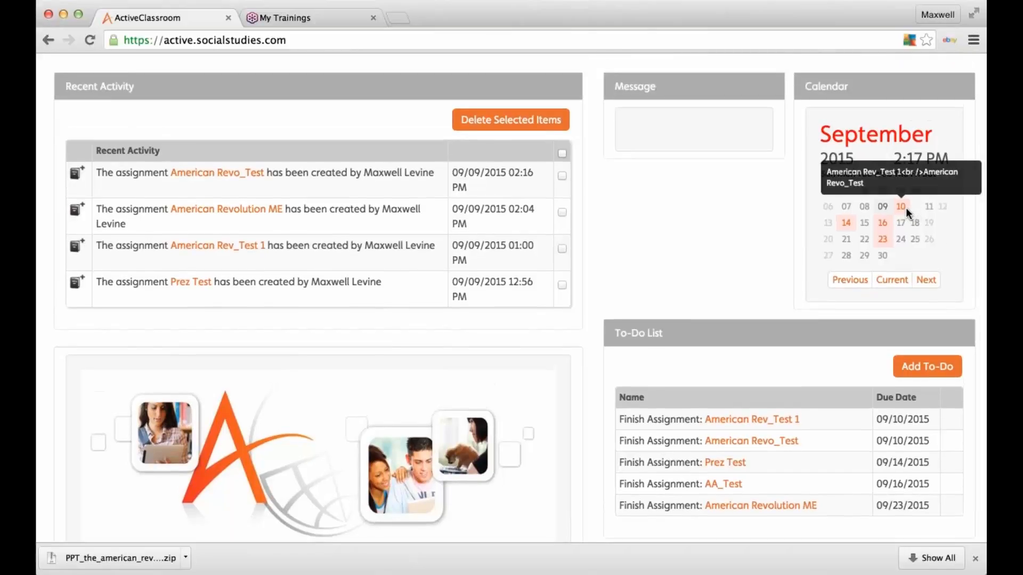
left_click(223, 175)
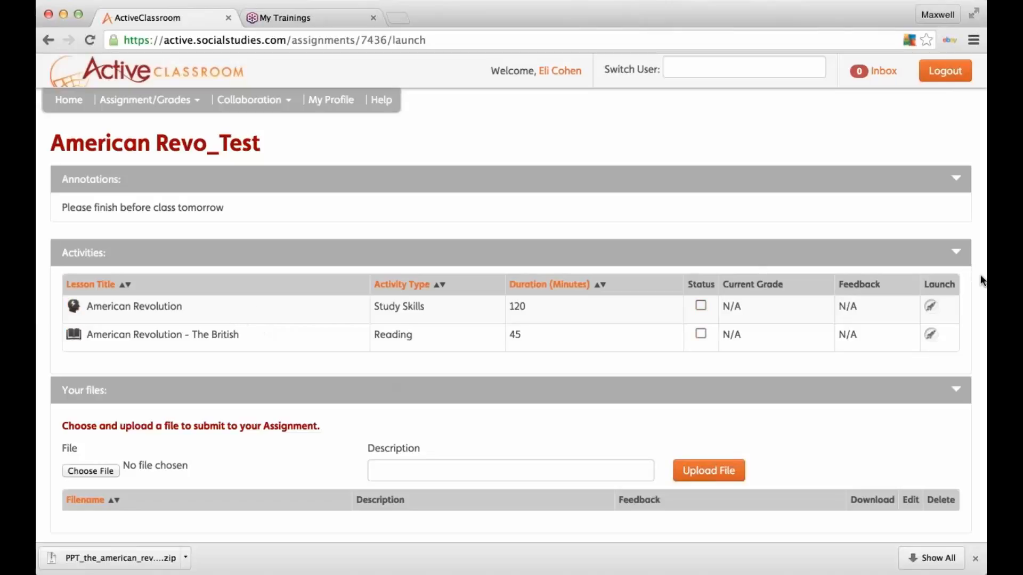
Step: Launch the British quiz, answering Red for question 1 and True for question 2
left_click(931, 335)
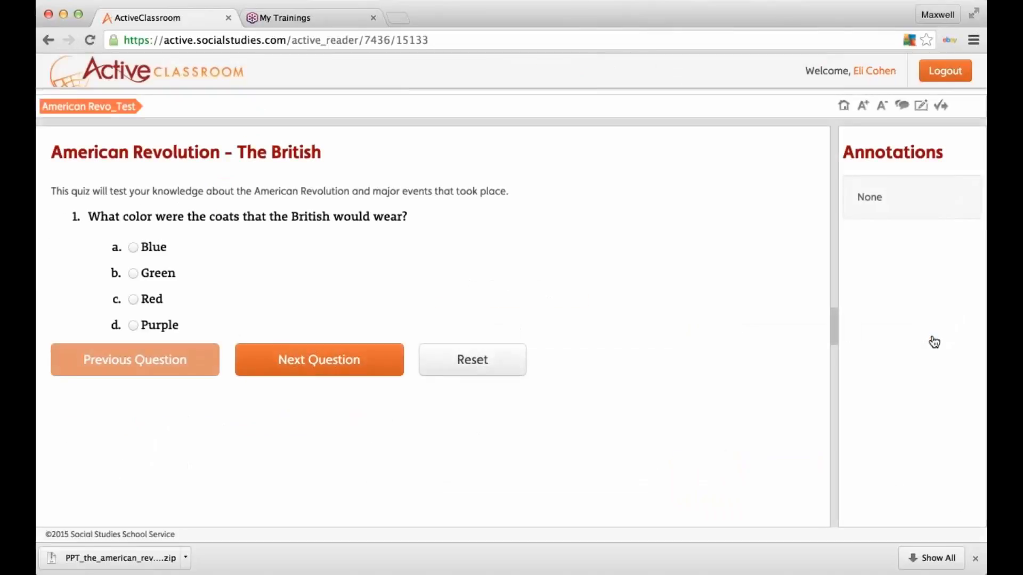
left_click(134, 302)
left_click(313, 361)
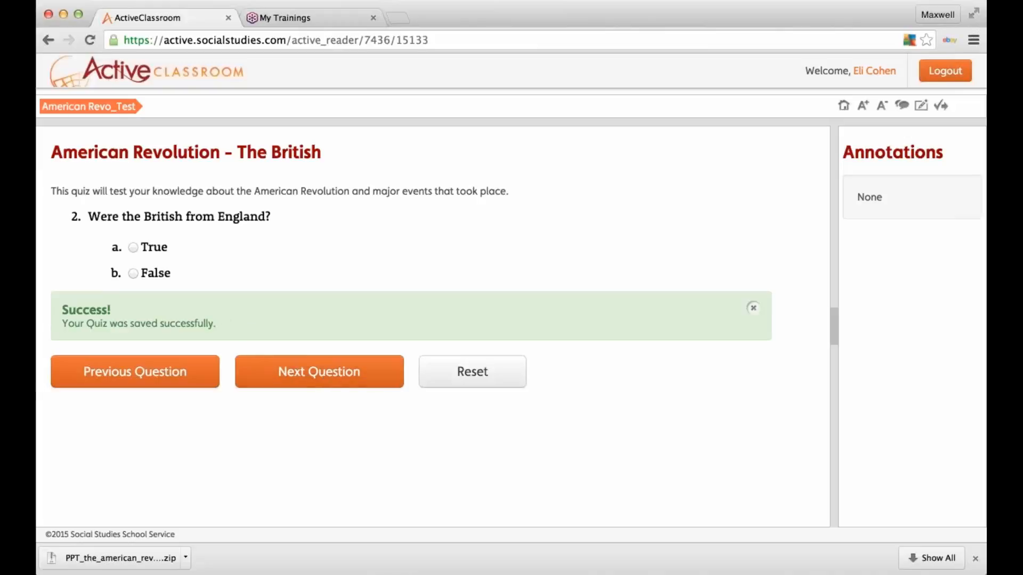
left_click(133, 248)
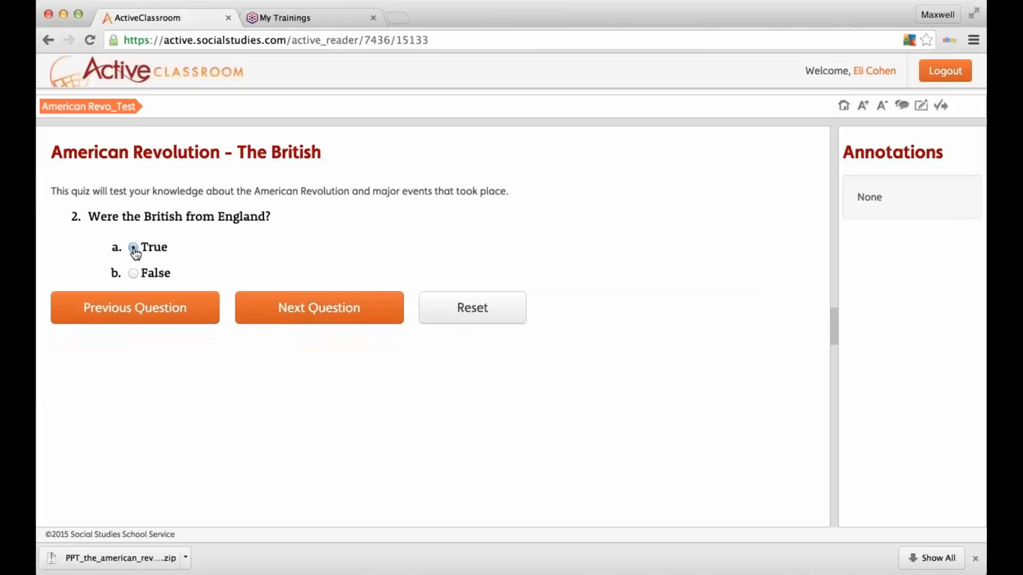
left_click(333, 315)
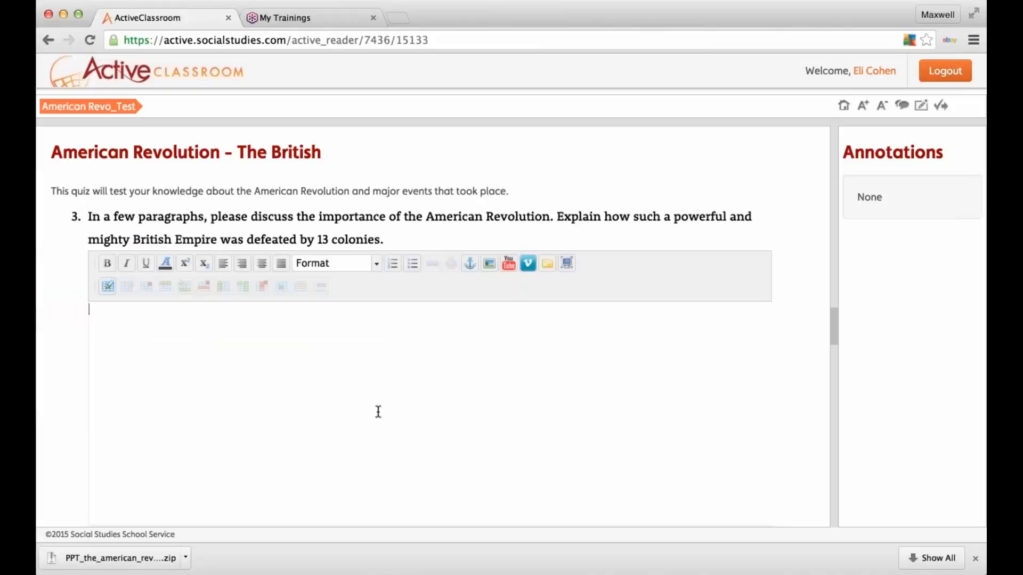